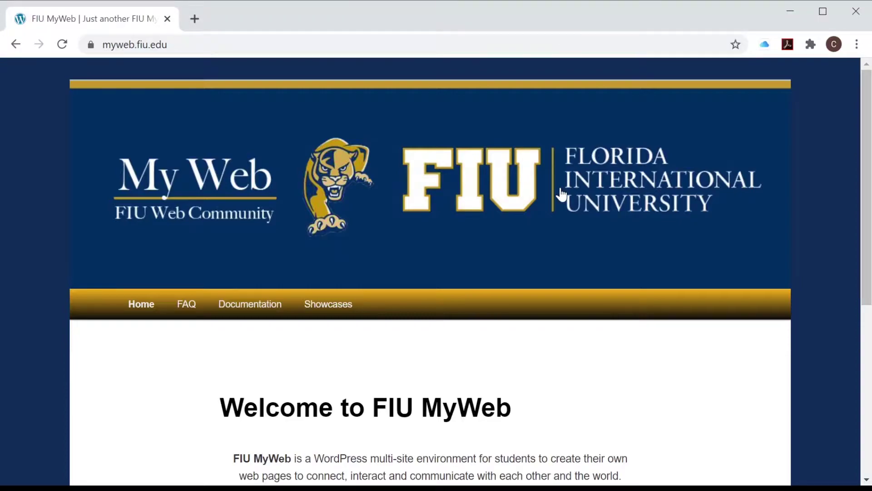
- Read the About FIU MyWeb page and the Your First Page guide, then return to the MyWeb home page
{"action": "scroll", "coordinate": [561, 192], "scroll_direction": "down", "scroll_amount": 5}
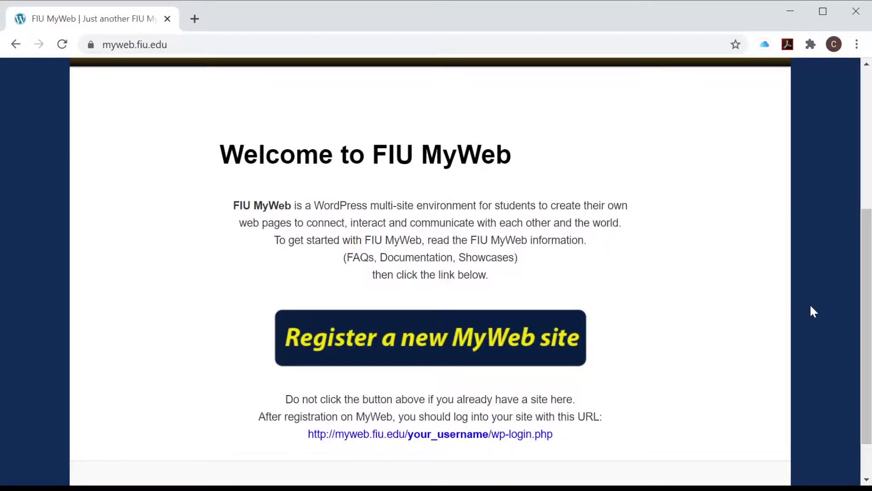
{"action": "scroll", "coordinate": [810, 304], "scroll_direction": "up", "scroll_amount": 3}
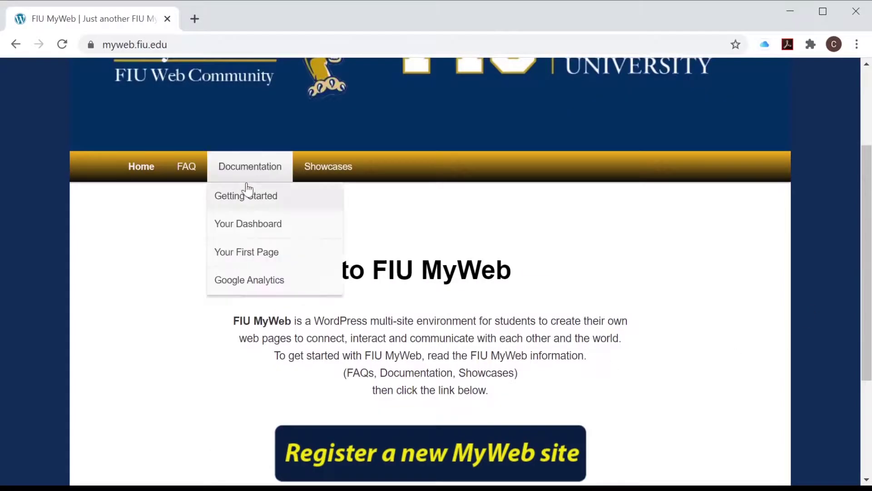
{"action": "mouse_move", "coordinate": [179, 171]}
{"action": "left_click", "coordinate": [187, 196]}
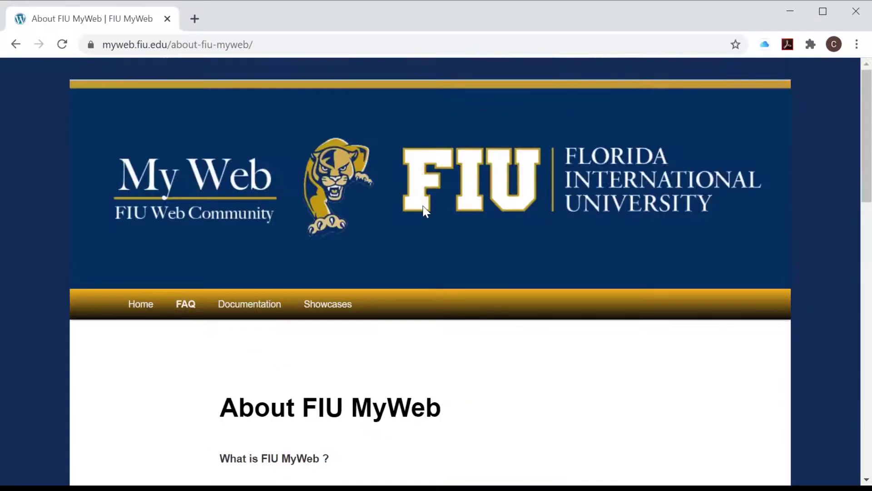
{"action": "scroll", "coordinate": [424, 209], "scroll_direction": "down", "scroll_amount": 4}
{"action": "mouse_move", "coordinate": [237, 122]}
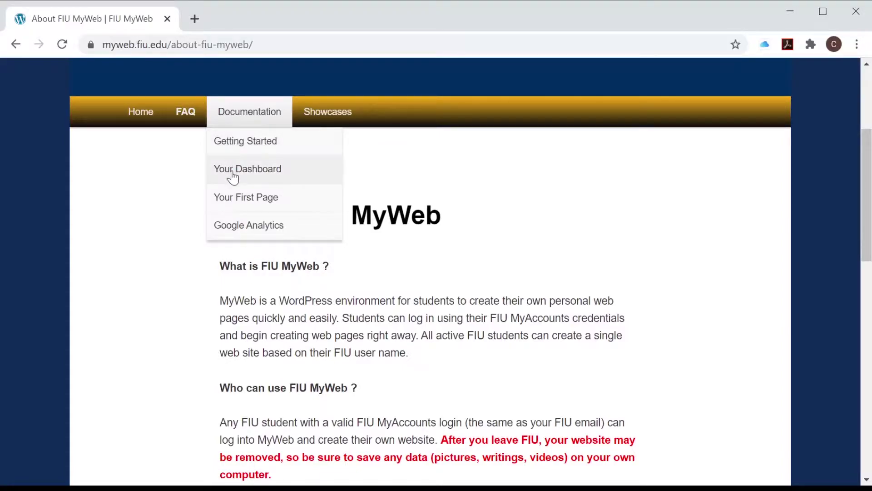
{"action": "left_click", "coordinate": [233, 200]}
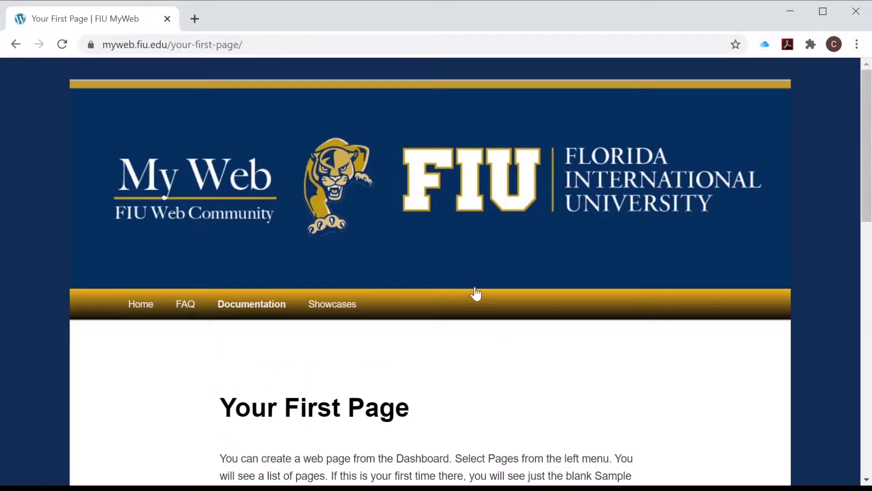
{"action": "scroll", "coordinate": [472, 292], "scroll_direction": "down", "scroll_amount": 3}
{"action": "scroll", "coordinate": [476, 294], "scroll_direction": "down", "scroll_amount": 1}
{"action": "mouse_move", "coordinate": [252, 106]}
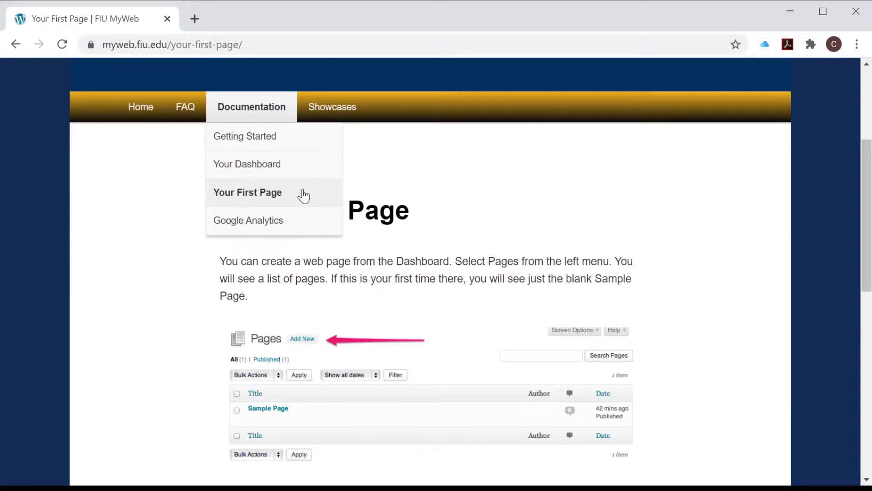
{"action": "left_click", "coordinate": [141, 107]}
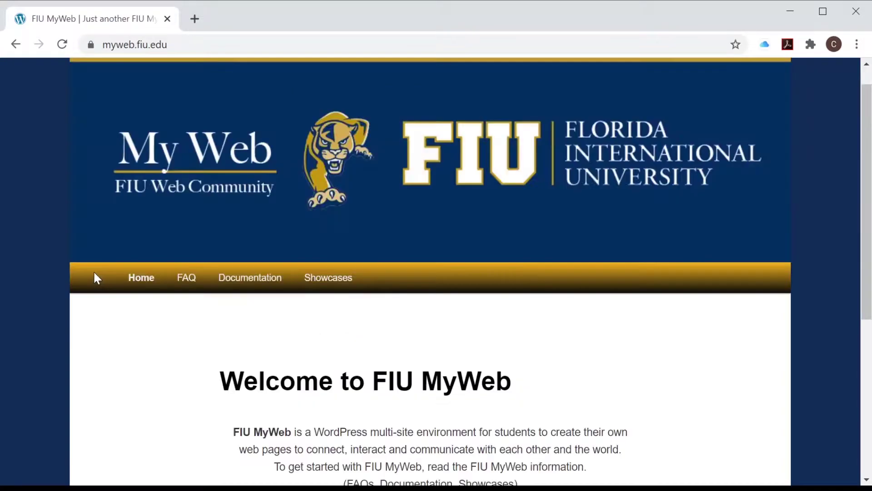
{"action": "scroll", "coordinate": [347, 271], "scroll_direction": "down", "scroll_amount": 6}
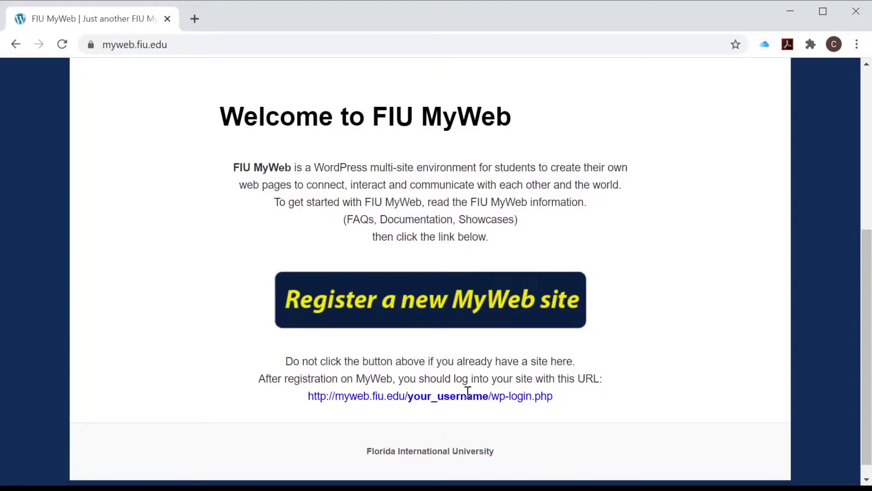
- Register a new MyWeb site with the university account, agree to the terms of use, and open its dashboard
{"action": "left_click", "coordinate": [469, 305]}
{"action": "type", "text": "cgreg002"}
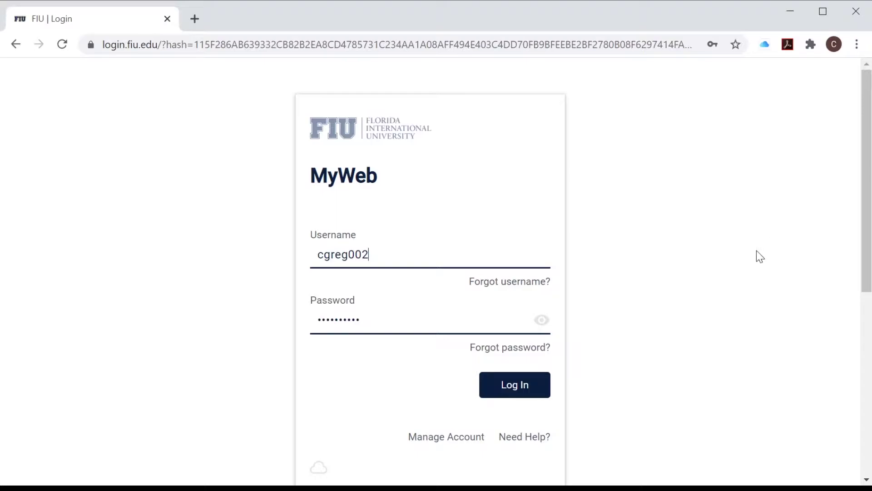
{"action": "left_click", "coordinate": [517, 387]}
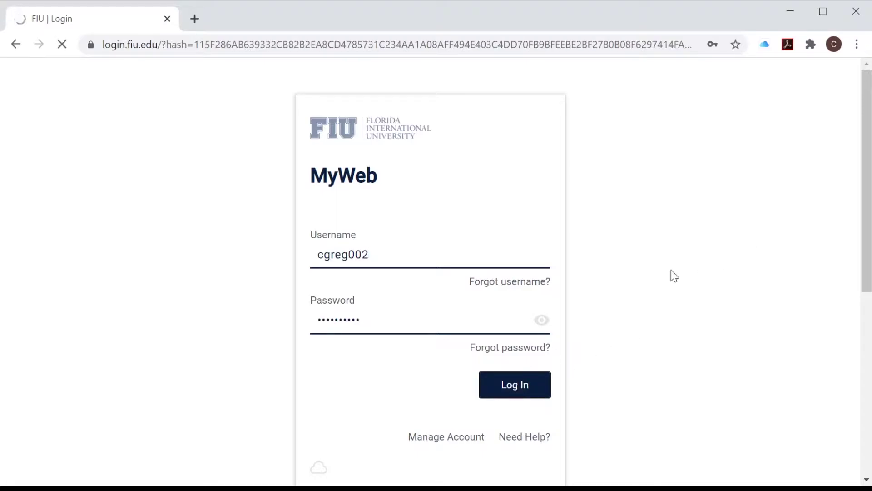
{"action": "left_click", "coordinate": [367, 338]}
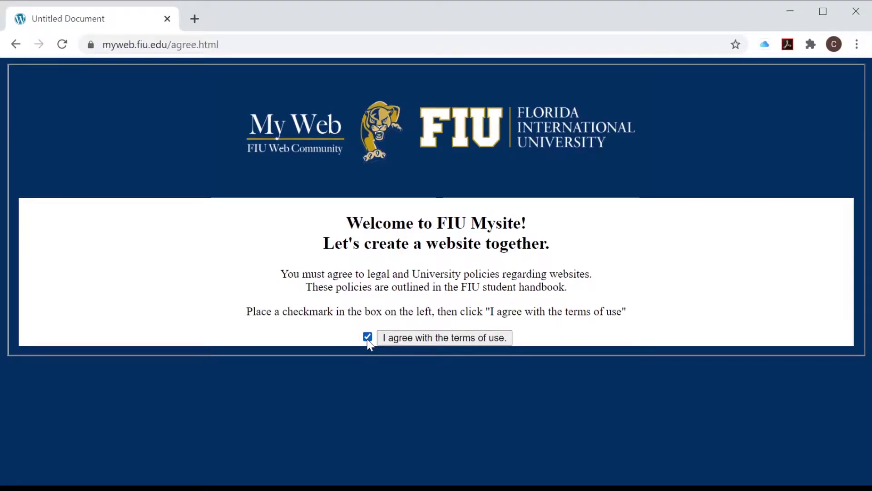
{"action": "left_click", "coordinate": [442, 338]}
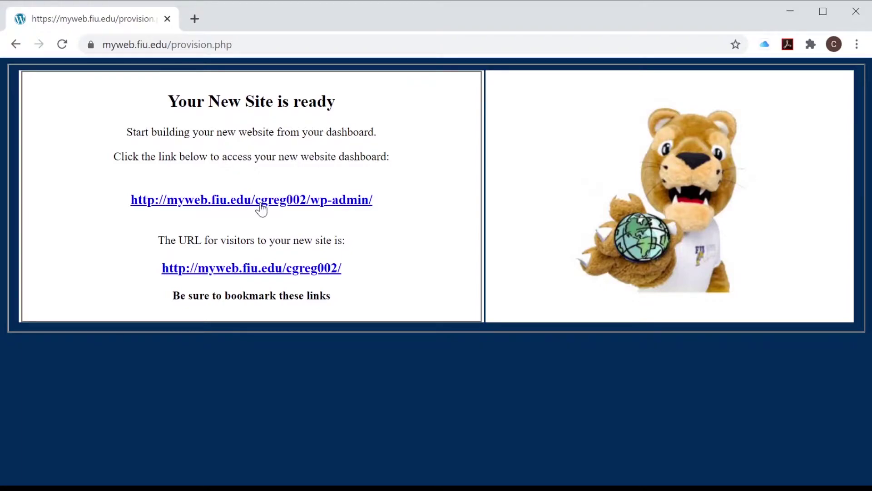
{"action": "left_click", "coordinate": [235, 202]}
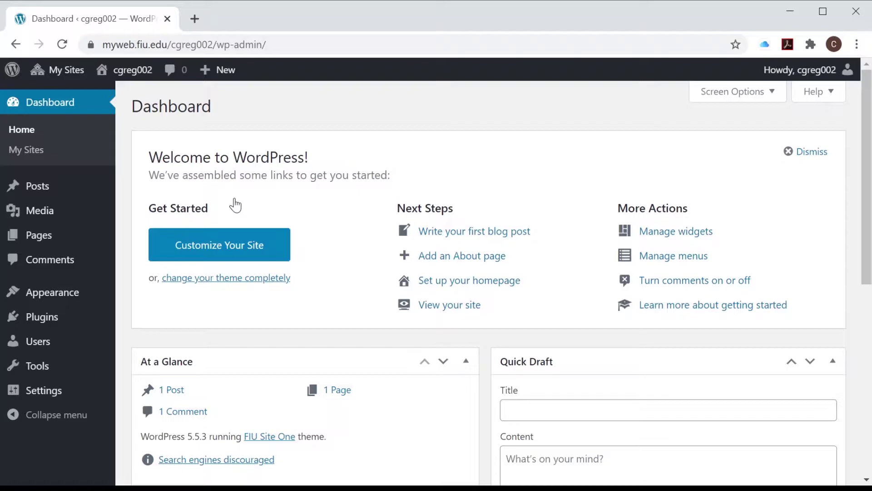
- Visit the new site's public front page from the My Sites menu
{"action": "scroll", "coordinate": [314, 302], "scroll_direction": "down", "scroll_amount": 1}
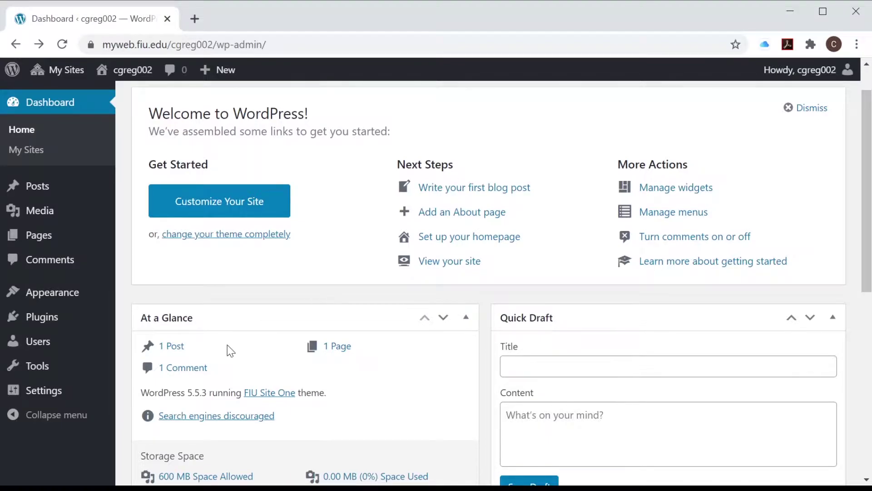
{"action": "mouse_move", "coordinate": [57, 73]}
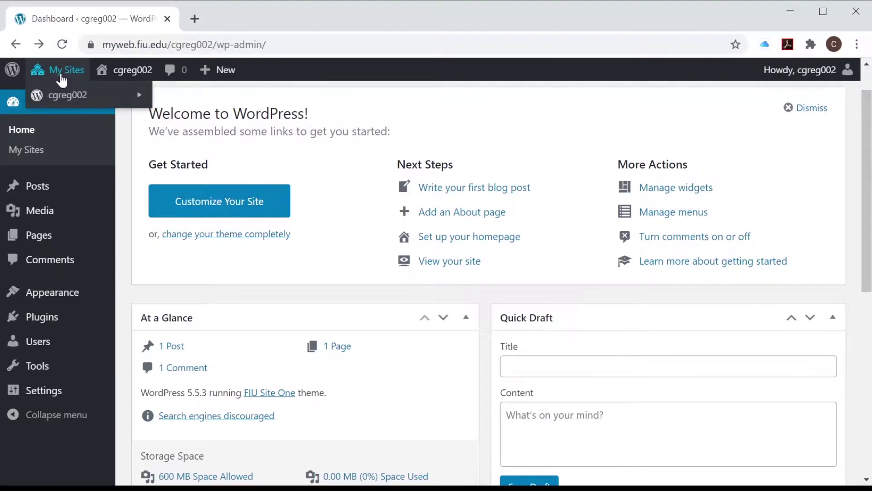
{"action": "mouse_move", "coordinate": [58, 104]}
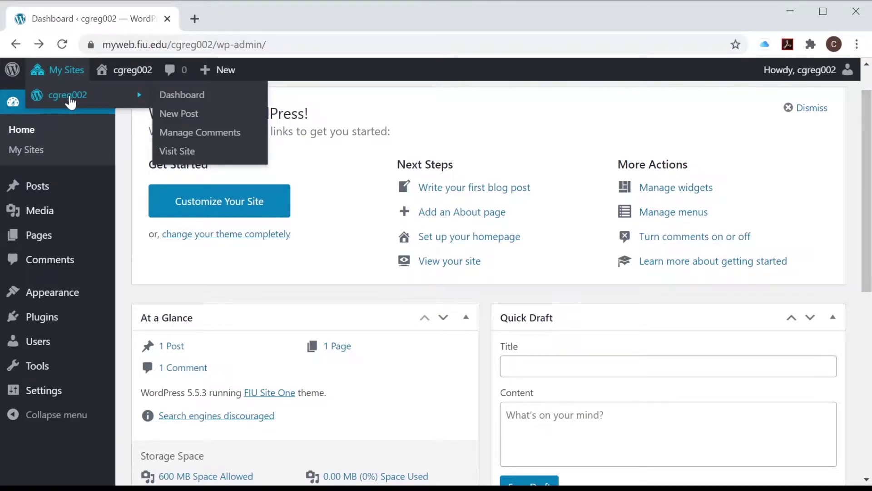
{"action": "left_click", "coordinate": [203, 162]}
- Scroll through the default Hello world! post on the front page, then go back to the dashboard
{"action": "scroll", "coordinate": [478, 257], "scroll_direction": "down", "scroll_amount": 5}
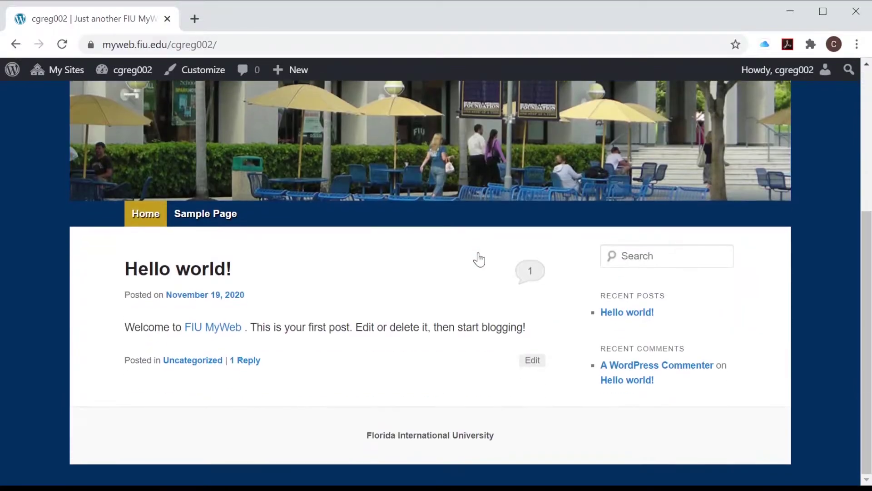
{"action": "scroll", "coordinate": [820, 274], "scroll_direction": "up", "scroll_amount": 1}
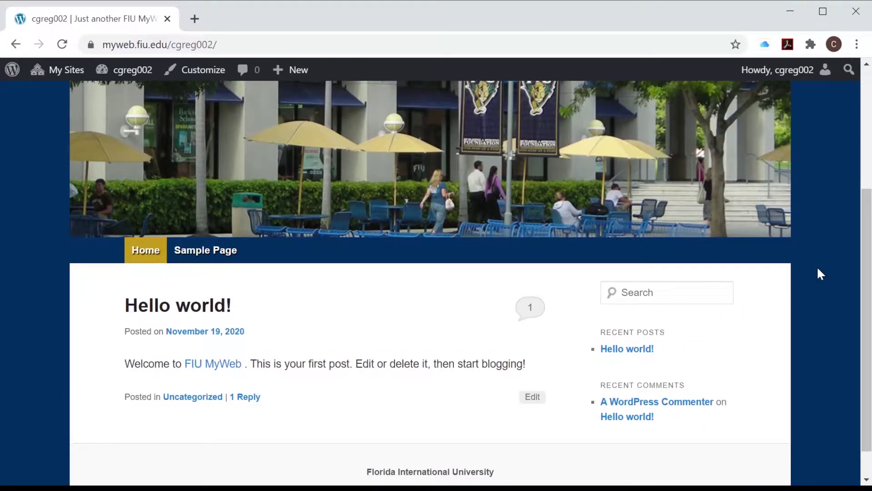
{"action": "scroll", "coordinate": [821, 274], "scroll_direction": "up", "scroll_amount": 4}
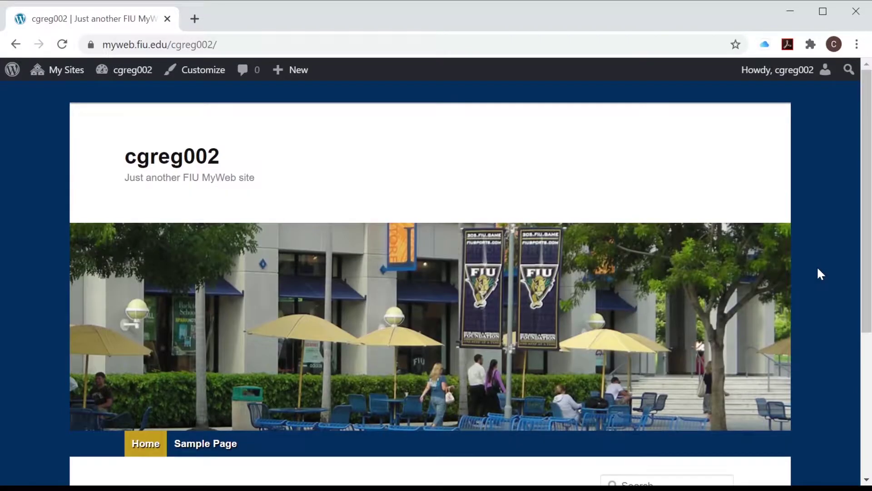
{"action": "scroll", "coordinate": [426, 175], "scroll_direction": "down", "scroll_amount": 2}
{"action": "scroll", "coordinate": [425, 177], "scroll_direction": "up", "scroll_amount": 1}
{"action": "scroll", "coordinate": [490, 256], "scroll_direction": "down", "scroll_amount": 3}
{"action": "scroll", "coordinate": [492, 255], "scroll_direction": "down", "scroll_amount": 1}
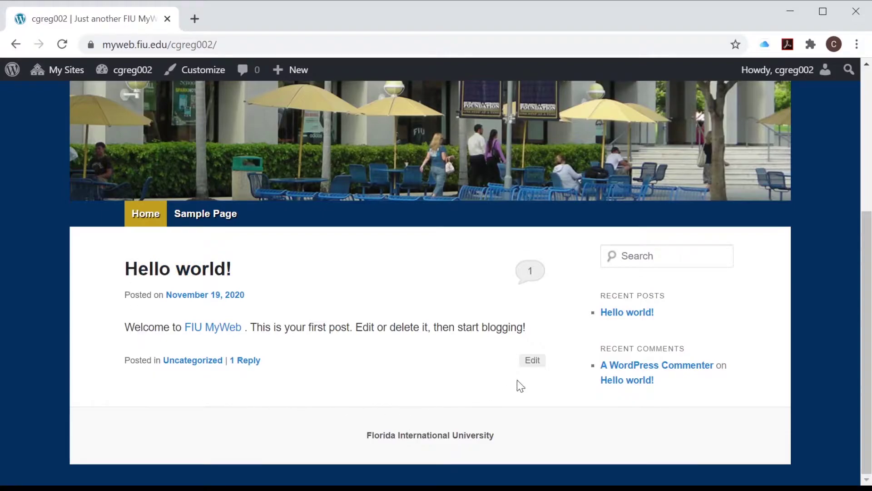
{"action": "scroll", "coordinate": [286, 278], "scroll_direction": "up", "scroll_amount": 5}
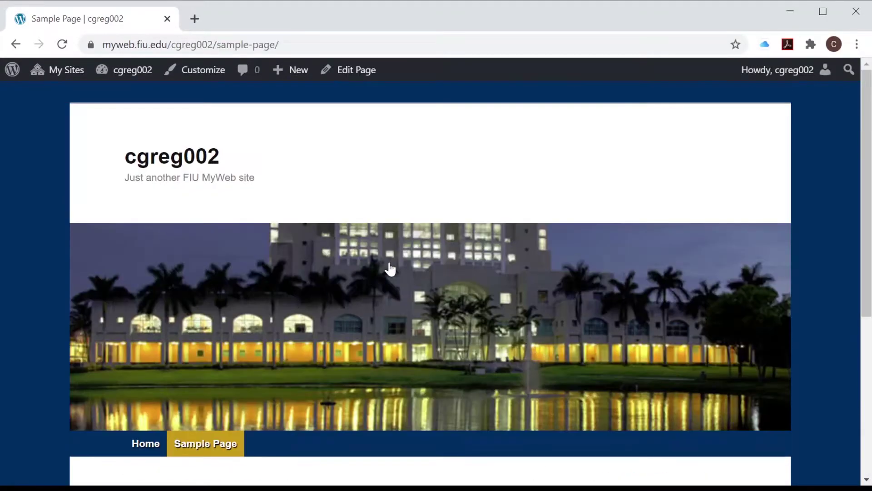
{"action": "scroll", "coordinate": [389, 266], "scroll_direction": "down", "scroll_amount": 5}
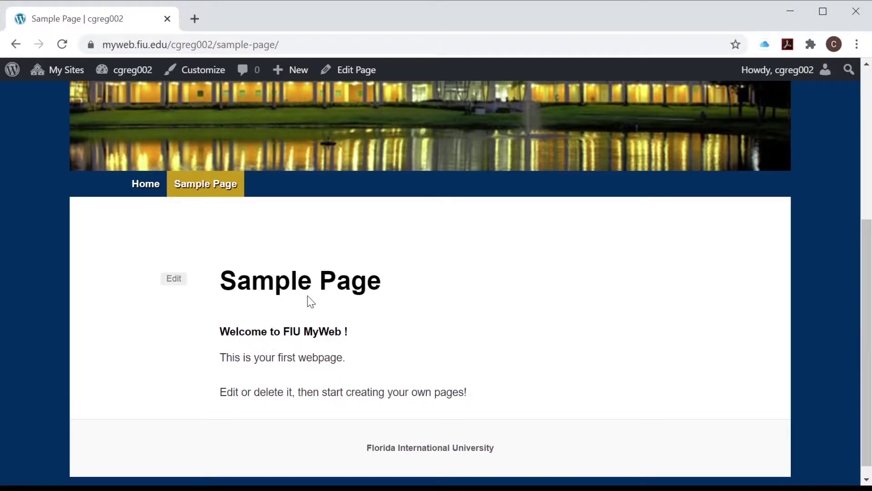
{"action": "scroll", "coordinate": [417, 172], "scroll_direction": "up", "scroll_amount": 5}
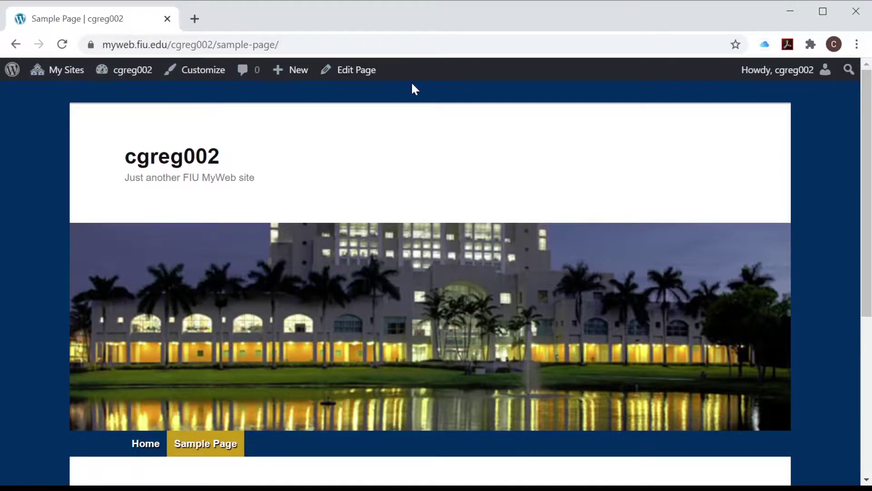
{"action": "left_click", "coordinate": [15, 45]}
{"action": "left_click", "coordinate": [15, 46]}
- Browse the 57 available themes and start a live preview of Radcliffe
{"action": "left_click", "coordinate": [227, 211]}
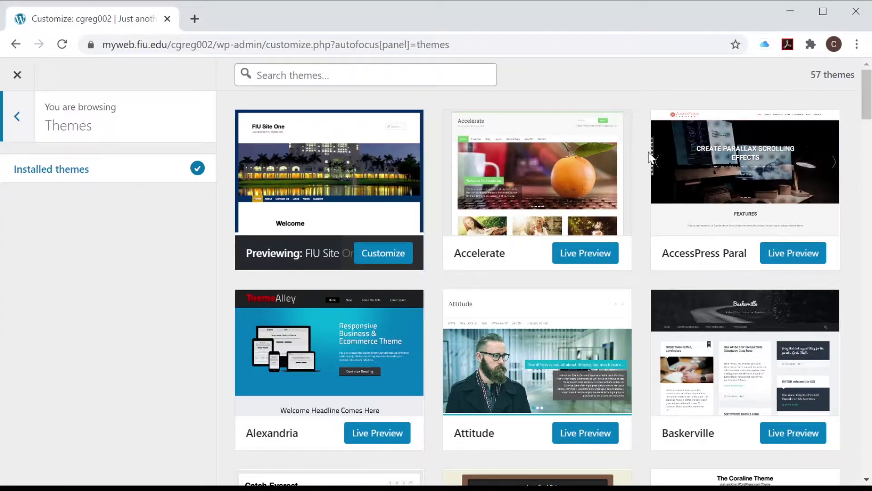
{"action": "scroll", "coordinate": [584, 321], "scroll_direction": "down", "scroll_amount": 10}
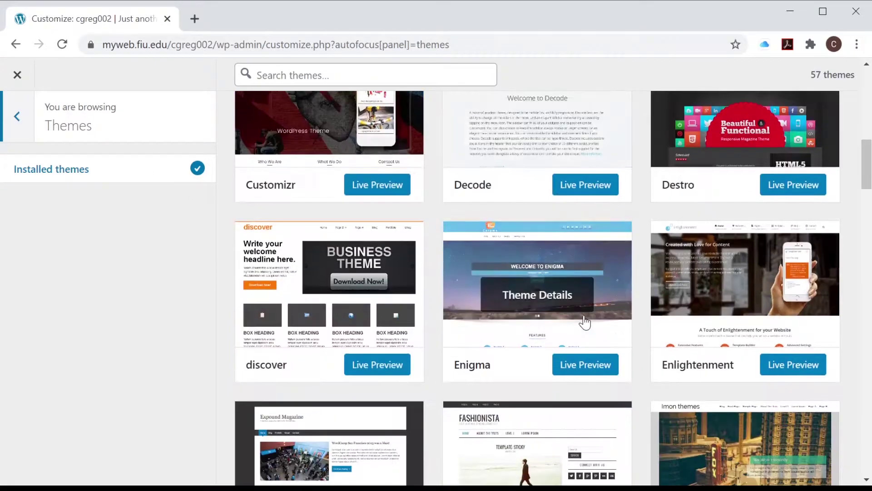
{"action": "scroll", "coordinate": [585, 322], "scroll_direction": "down", "scroll_amount": 10}
{"action": "scroll", "coordinate": [584, 321], "scroll_direction": "down", "scroll_amount": 2}
{"action": "scroll", "coordinate": [585, 322], "scroll_direction": "down", "scroll_amount": 4}
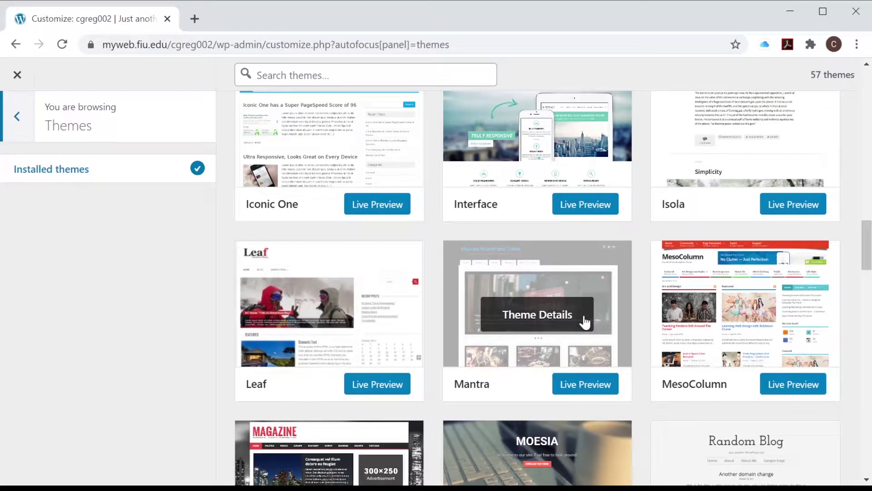
{"action": "scroll", "coordinate": [645, 255], "scroll_direction": "down", "scroll_amount": 7}
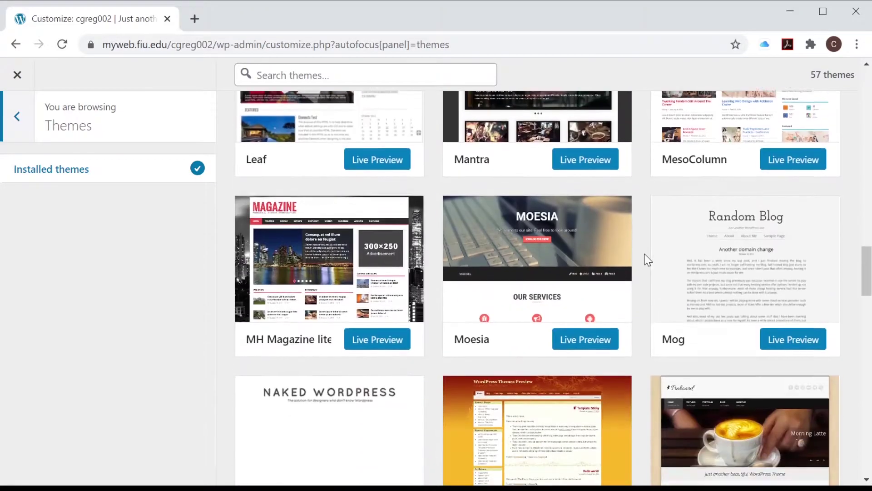
{"action": "scroll", "coordinate": [647, 259], "scroll_direction": "down", "scroll_amount": 5}
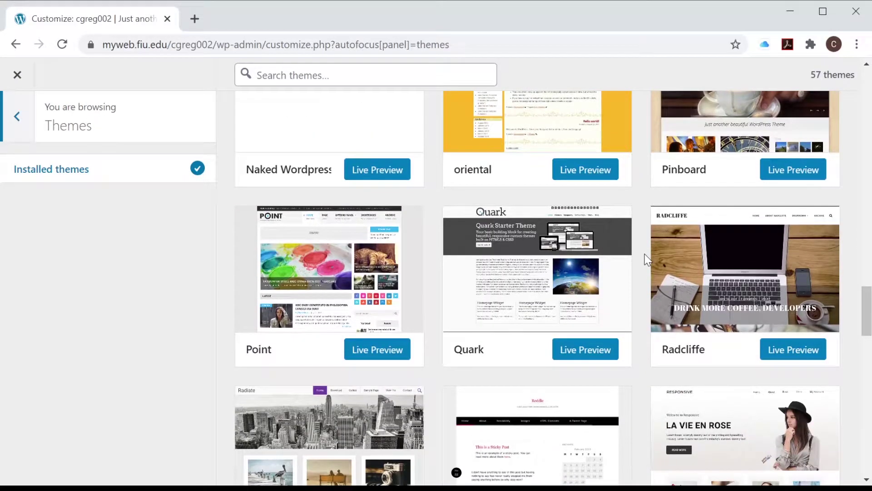
{"action": "mouse_move", "coordinate": [730, 225]}
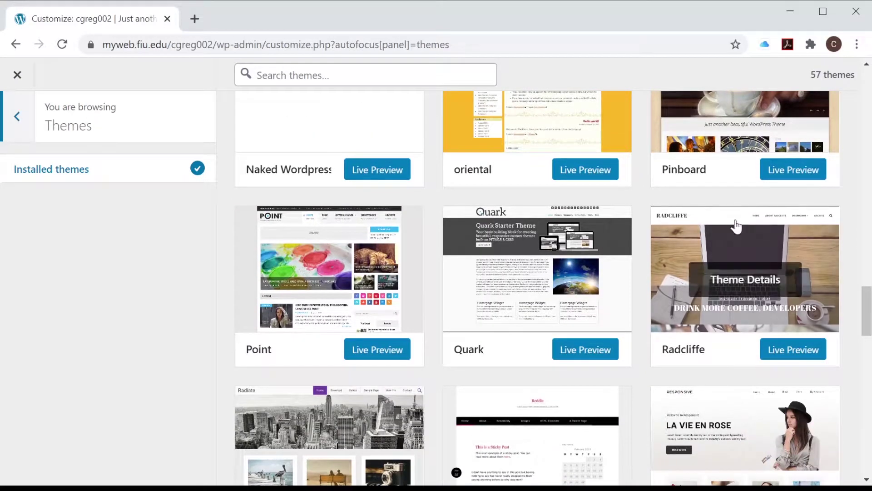
{"action": "left_click", "coordinate": [788, 350]}
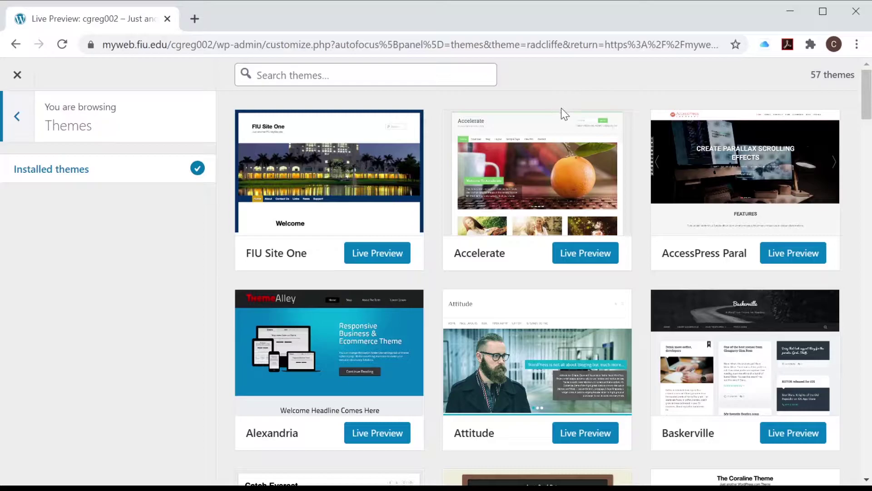
- Scroll through the site as rendered in the Radcliffe live preview
{"action": "left_click", "coordinate": [16, 117]}
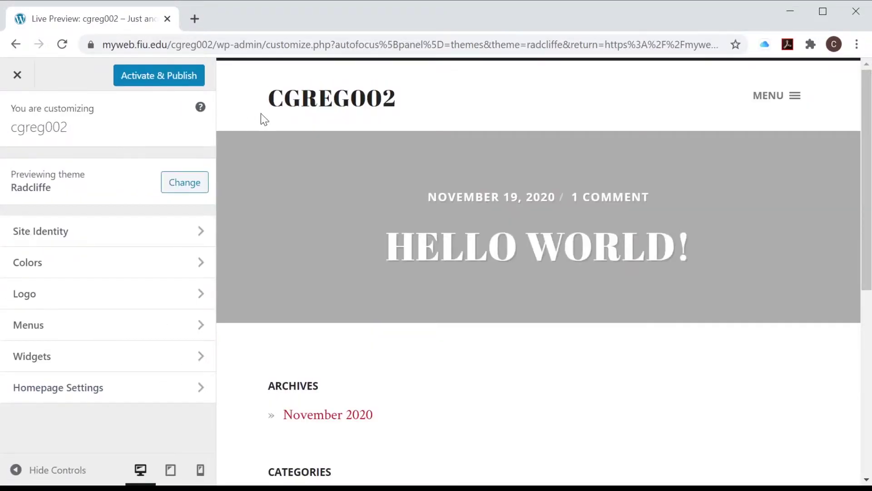
{"action": "scroll", "coordinate": [473, 246], "scroll_direction": "down", "scroll_amount": 9}
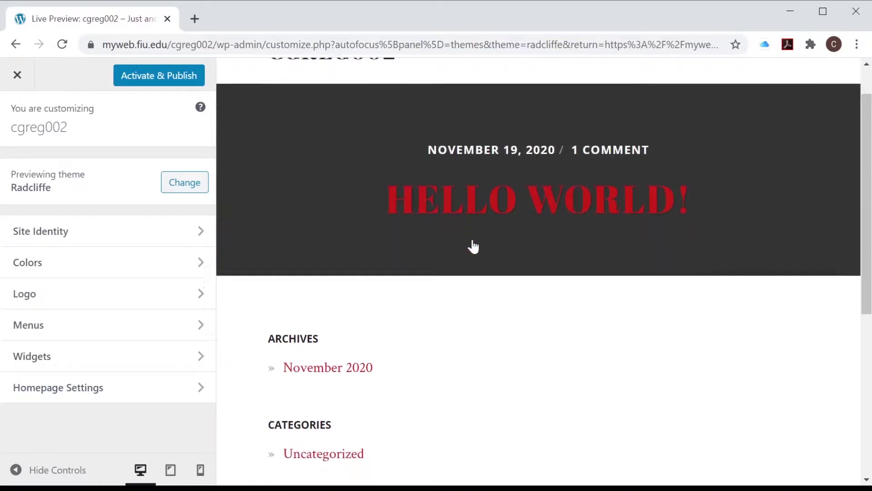
{"action": "scroll", "coordinate": [473, 246], "scroll_direction": "up", "scroll_amount": 4}
{"action": "scroll", "coordinate": [473, 246], "scroll_direction": "up", "scroll_amount": 5}
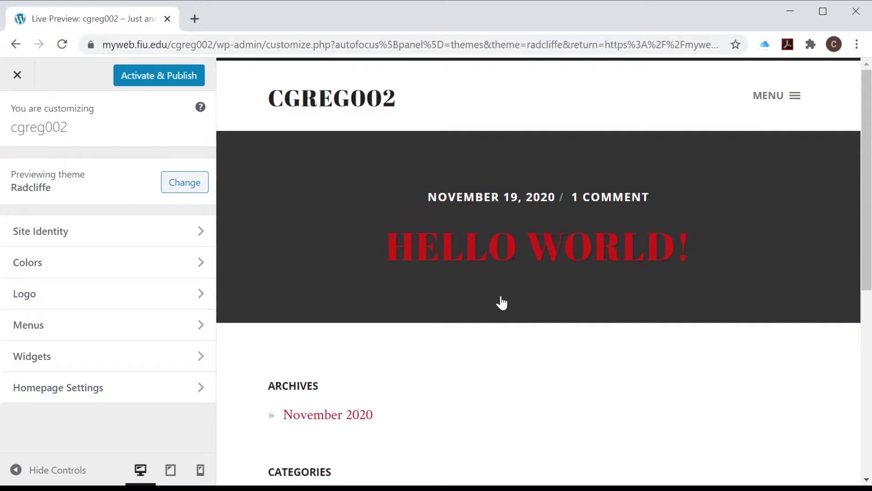
{"action": "scroll", "coordinate": [645, 289], "scroll_direction": "down", "scroll_amount": 1}
{"action": "scroll", "coordinate": [645, 289], "scroll_direction": "down", "scroll_amount": 5}
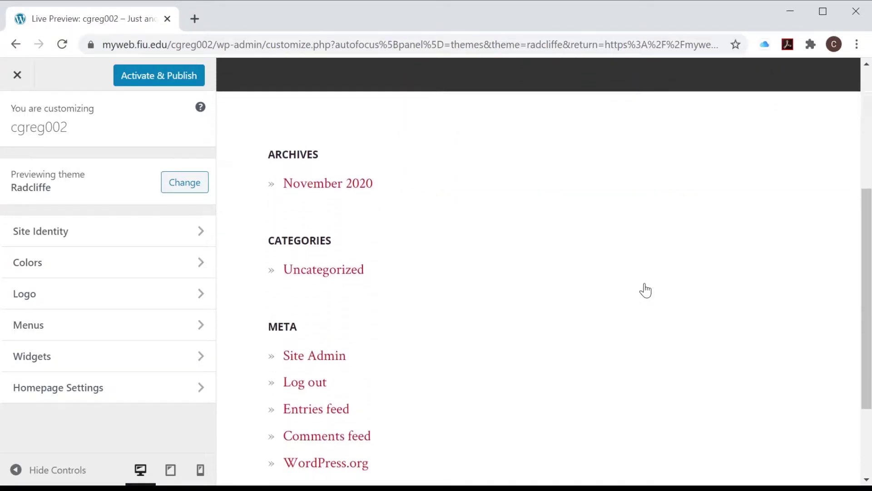
{"action": "scroll", "coordinate": [643, 288], "scroll_direction": "up", "scroll_amount": 6}
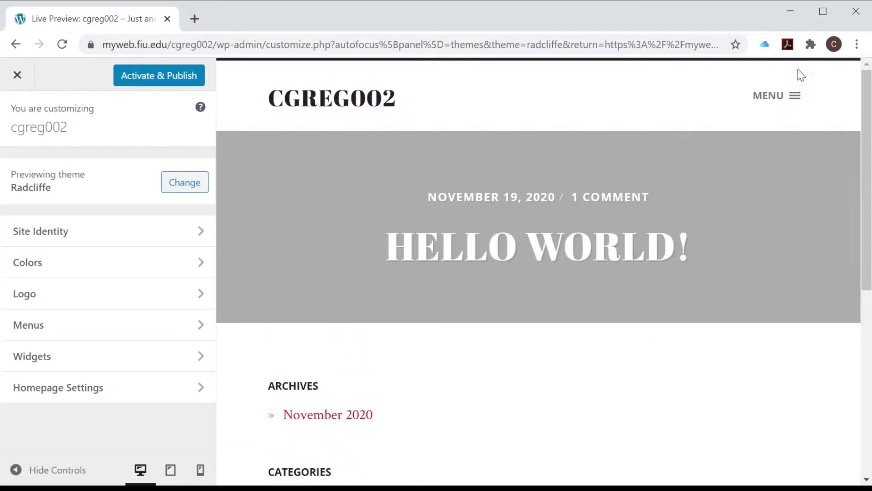
- View Radcliffe's navigation menu, then close the preview without activating the theme
{"action": "left_click", "coordinate": [789, 103]}
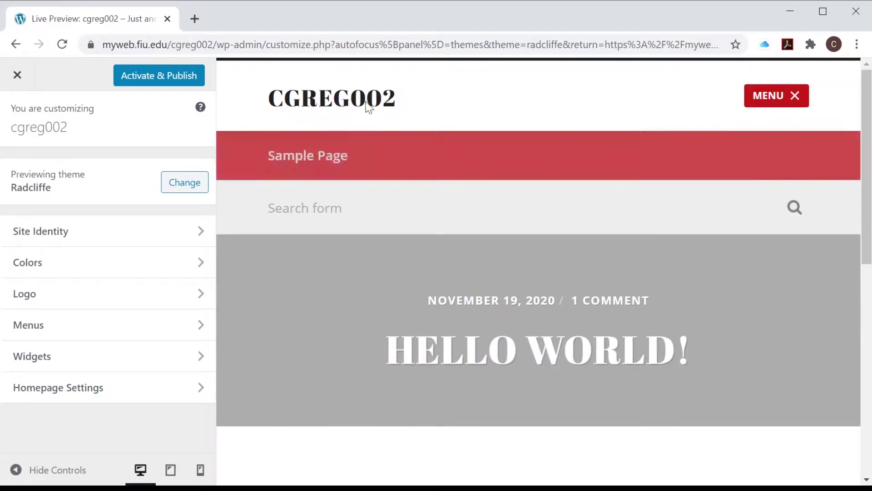
{"action": "scroll", "coordinate": [476, 119], "scroll_direction": "down", "scroll_amount": 4}
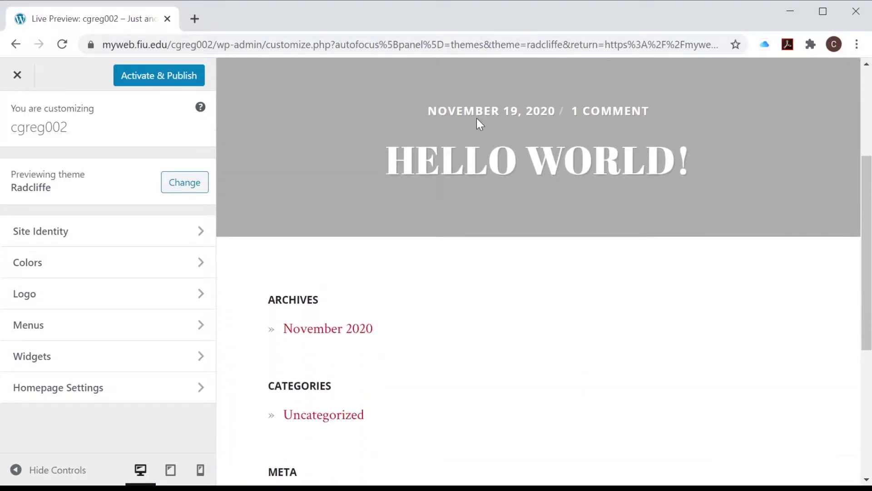
{"action": "scroll", "coordinate": [487, 278], "scroll_direction": "down", "scroll_amount": 6}
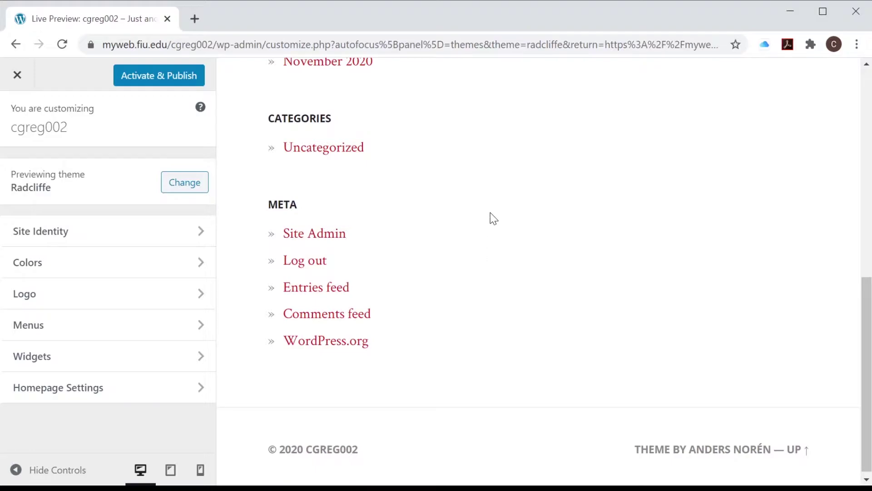
{"action": "scroll", "coordinate": [491, 213], "scroll_direction": "up", "scroll_amount": 8}
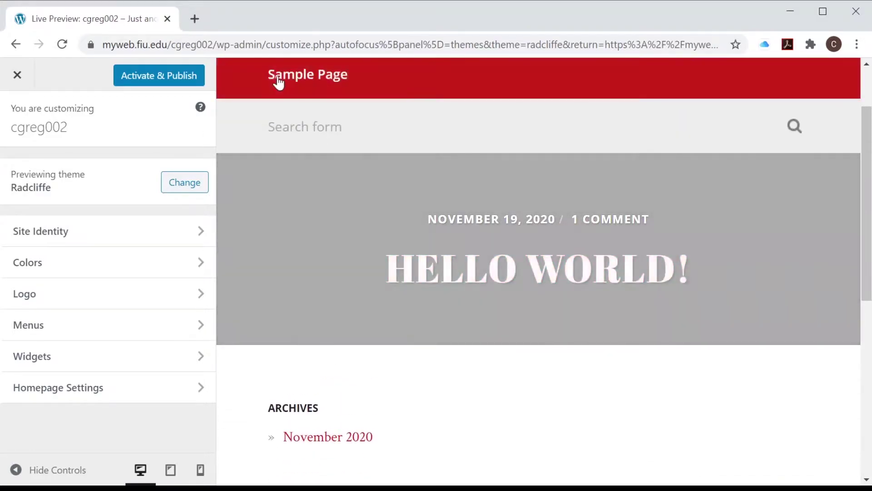
{"action": "left_click", "coordinate": [16, 75]}
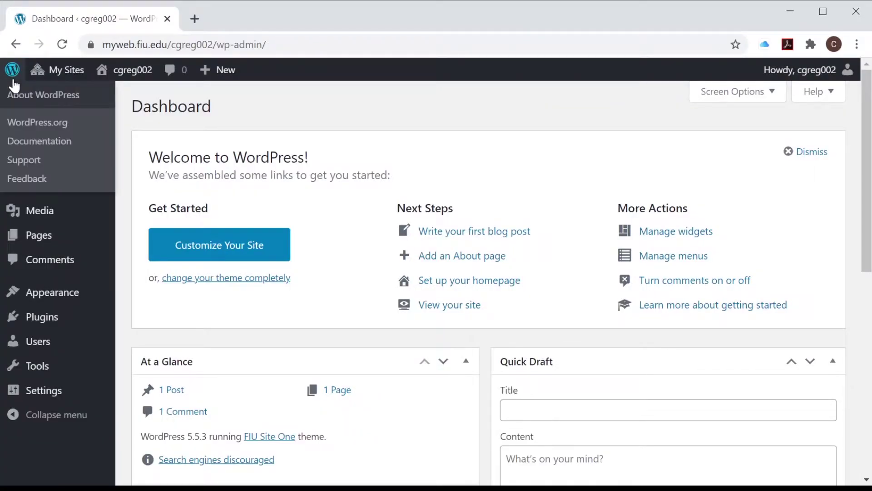
- Live-preview the Catch Everest theme, scroll its preview, then return to the theme list
{"action": "left_click", "coordinate": [218, 278]}
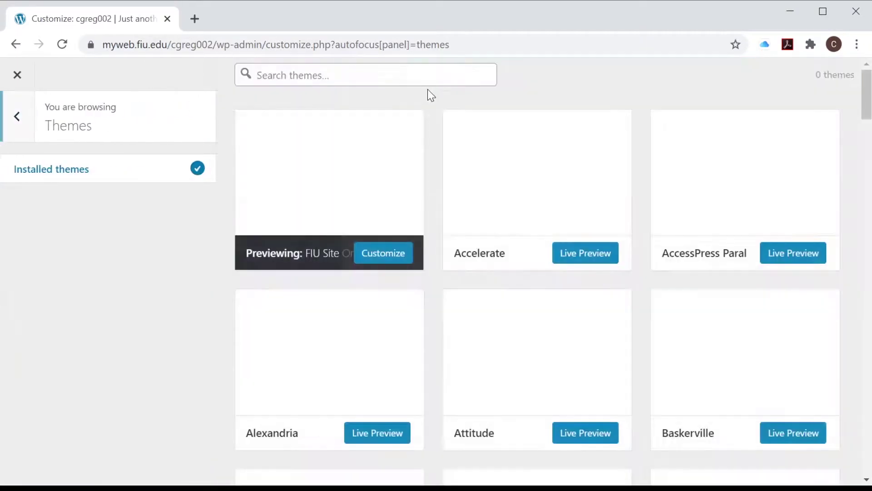
{"action": "scroll", "coordinate": [505, 146], "scroll_direction": "down", "scroll_amount": 3}
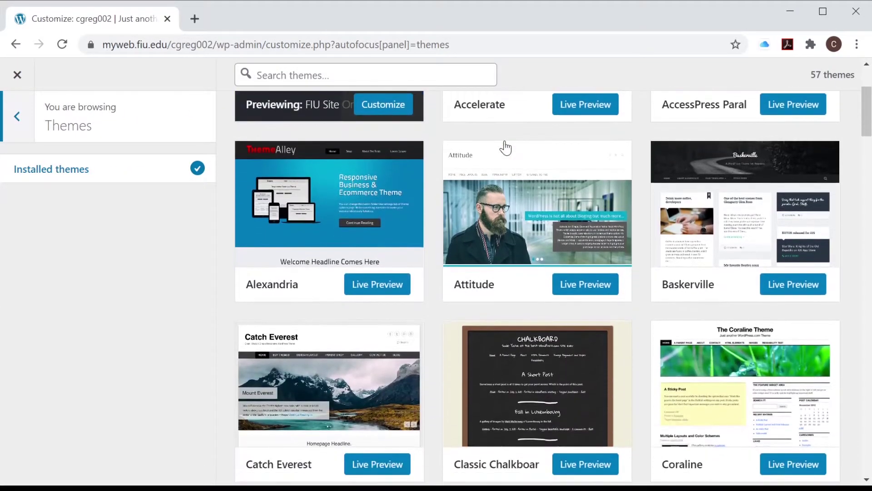
{"action": "scroll", "coordinate": [545, 273], "scroll_direction": "down", "scroll_amount": 3}
{"action": "left_click", "coordinate": [370, 289]}
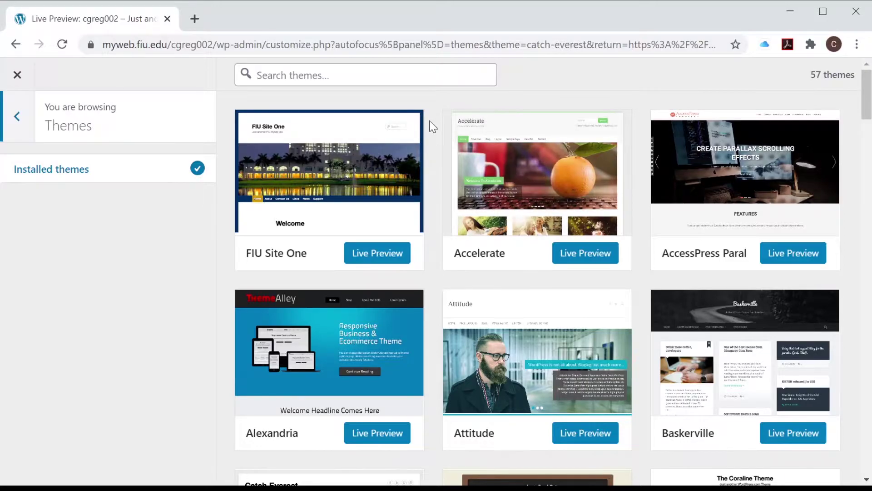
{"action": "left_click", "coordinate": [17, 136]}
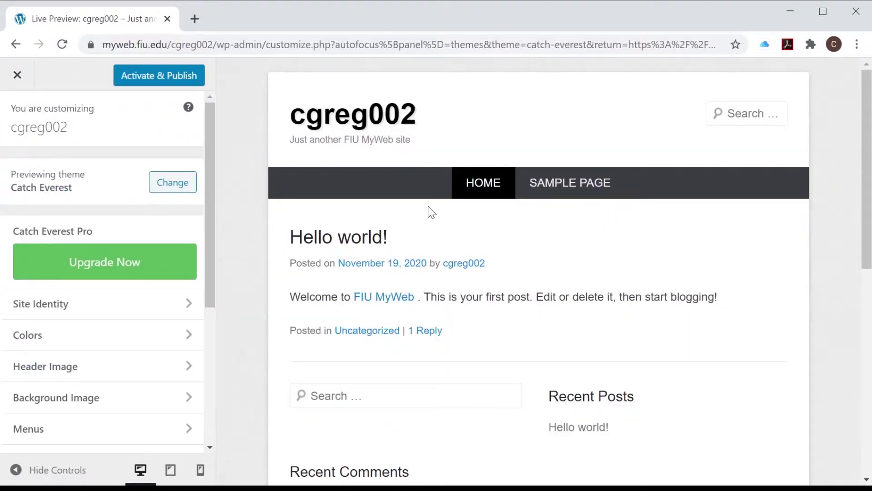
{"action": "scroll", "coordinate": [596, 324], "scroll_direction": "down", "scroll_amount": 5}
{"action": "scroll", "coordinate": [598, 325], "scroll_direction": "up", "scroll_amount": 3}
{"action": "scroll", "coordinate": [598, 325], "scroll_direction": "up", "scroll_amount": 2}
{"action": "left_click", "coordinate": [165, 187]}
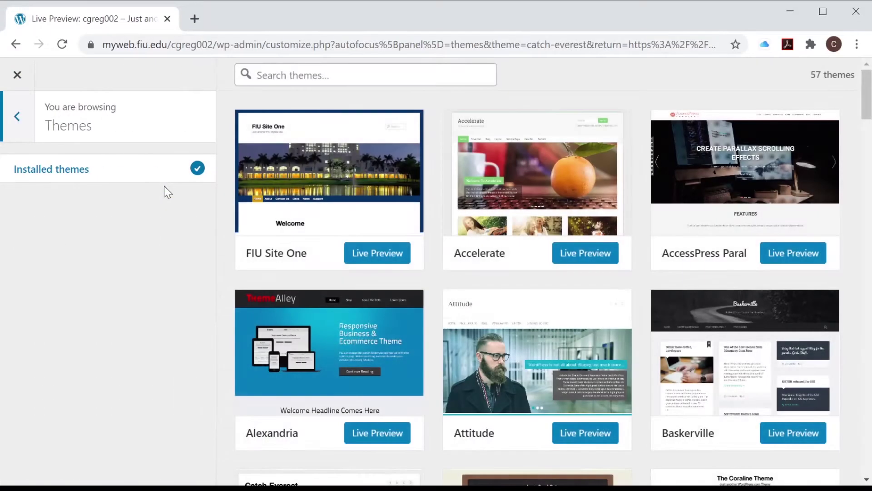
- Scroll down the theme grid and open a live preview of the Hexa theme
{"action": "scroll", "coordinate": [616, 225], "scroll_direction": "down", "scroll_amount": 10}
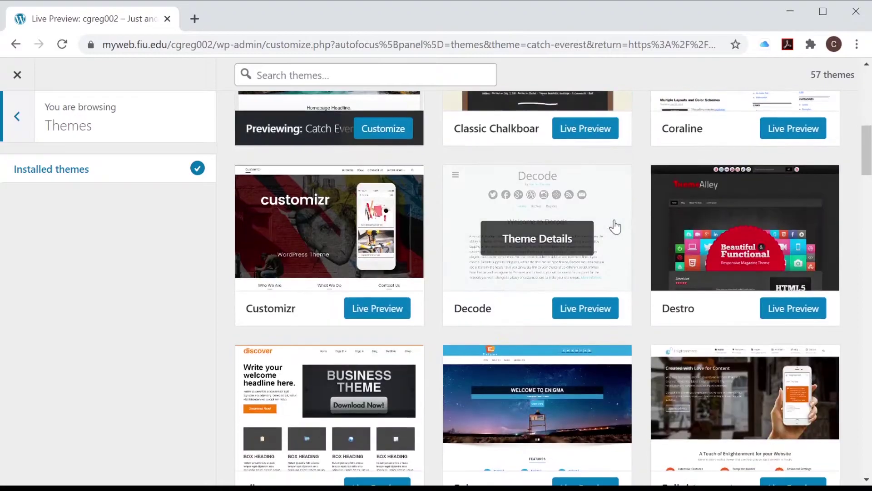
{"action": "scroll", "coordinate": [615, 226], "scroll_direction": "down", "scroll_amount": 5}
{"action": "scroll", "coordinate": [534, 374], "scroll_direction": "down", "scroll_amount": 2}
{"action": "scroll", "coordinate": [534, 373], "scroll_direction": "down", "scroll_amount": 5}
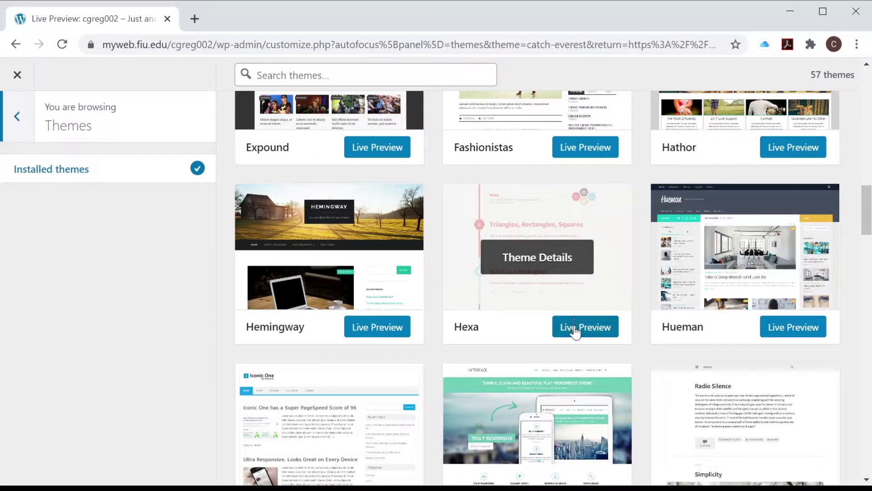
{"action": "left_click", "coordinate": [575, 328]}
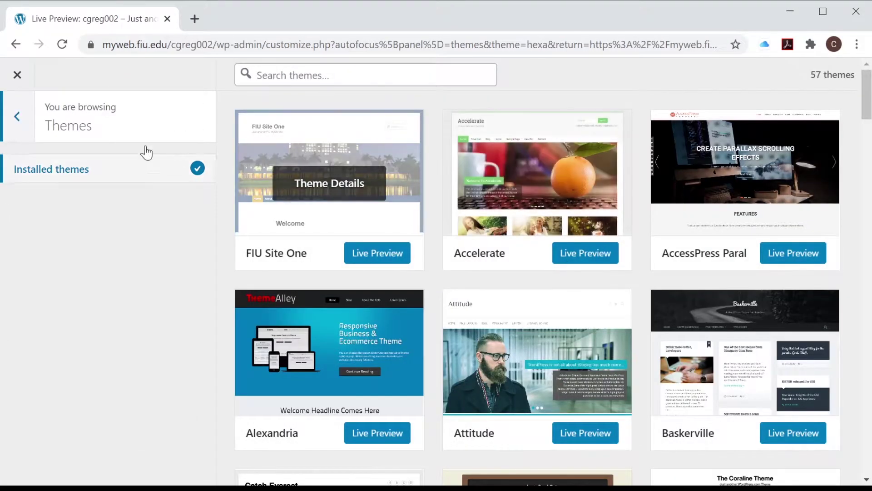
{"action": "left_click", "coordinate": [16, 116]}
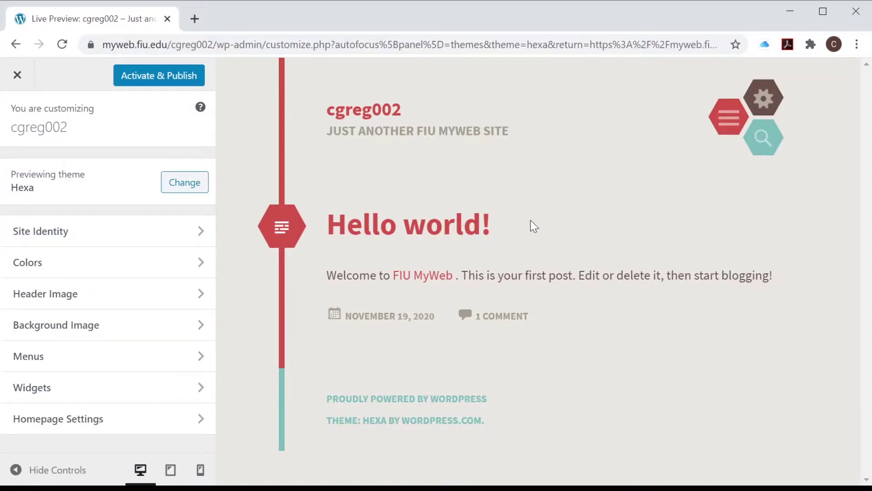
- Activate and publish the Hexa theme from the Customizer
{"action": "left_click", "coordinate": [146, 77]}
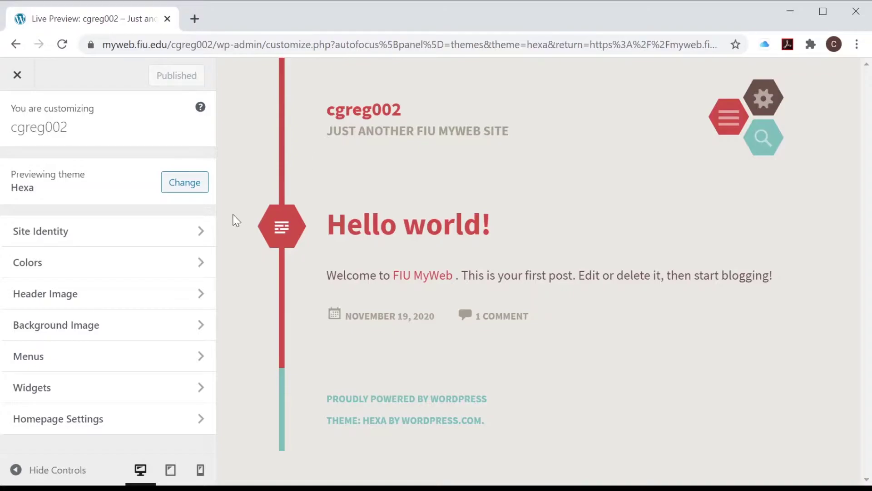
- Change the site title to the owner's name followed by 'E-Portfolio'
{"action": "left_click", "coordinate": [182, 235]}
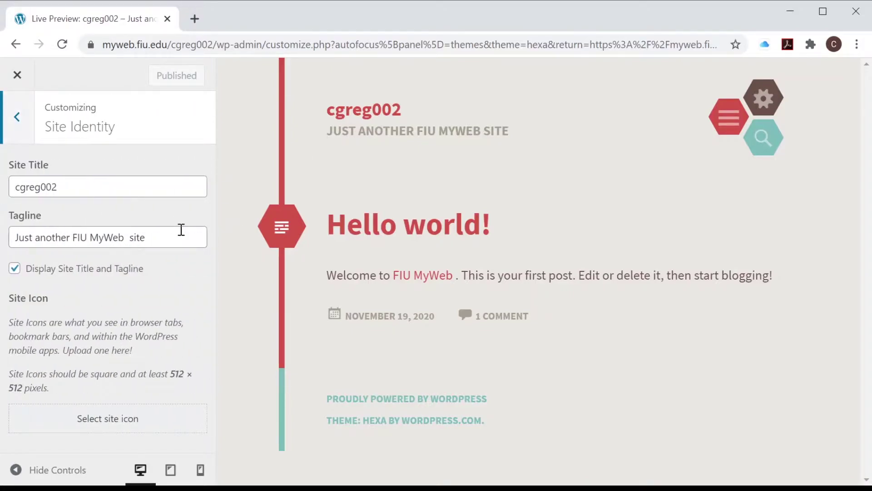
{"action": "left_click", "coordinate": [90, 191]}
{"action": "left_click_drag", "start_coordinate": [90, 191], "coordinate": [1, 191]}
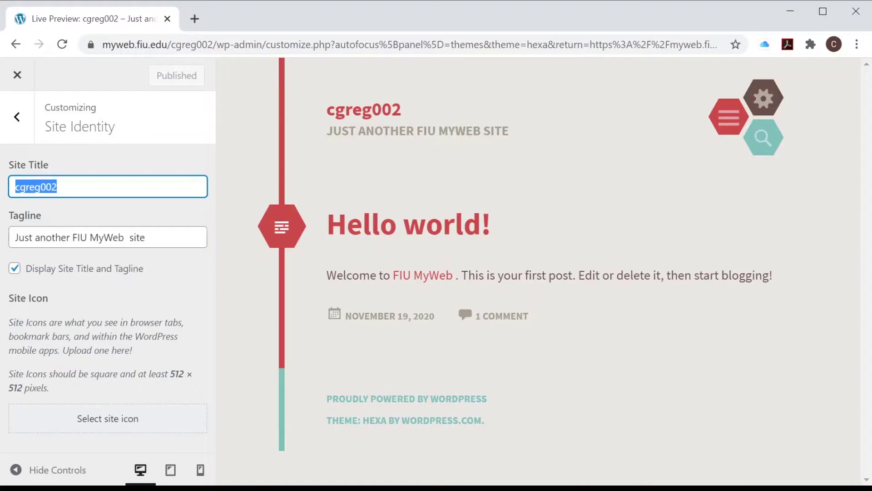
{"action": "type", "text": "Gregory E"}
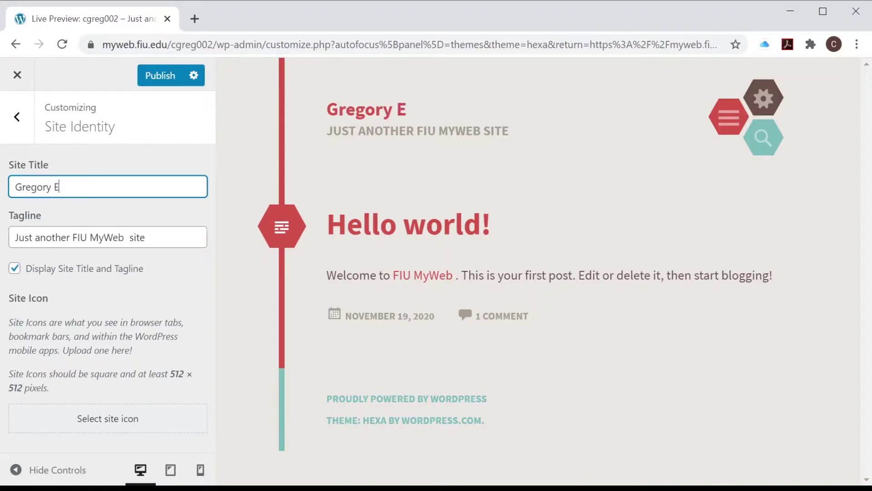
{"action": "type", "text": "-Portfolio"}
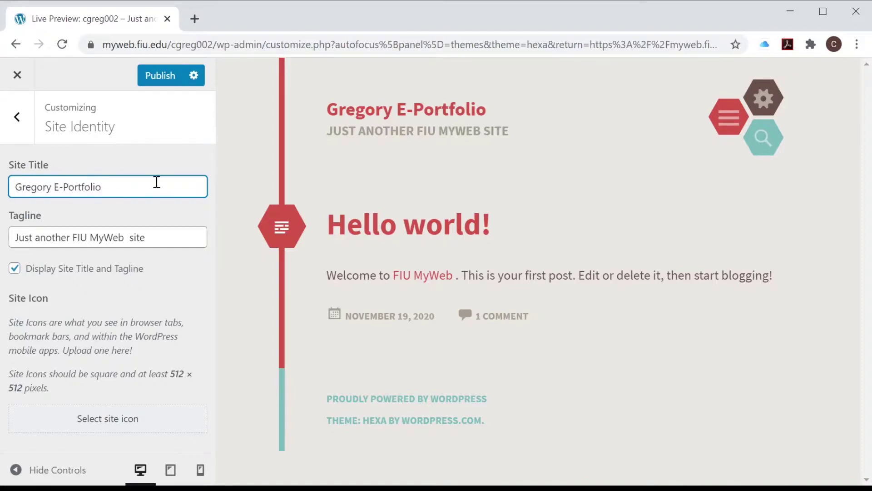
- Set the tagline to 'my writing for ENC1101' and keep the title and tagline displayed
{"action": "left_click_drag", "start_coordinate": [161, 236], "coordinate": [3, 238]}
{"action": "type", "text": "my writing for ENC1101"}
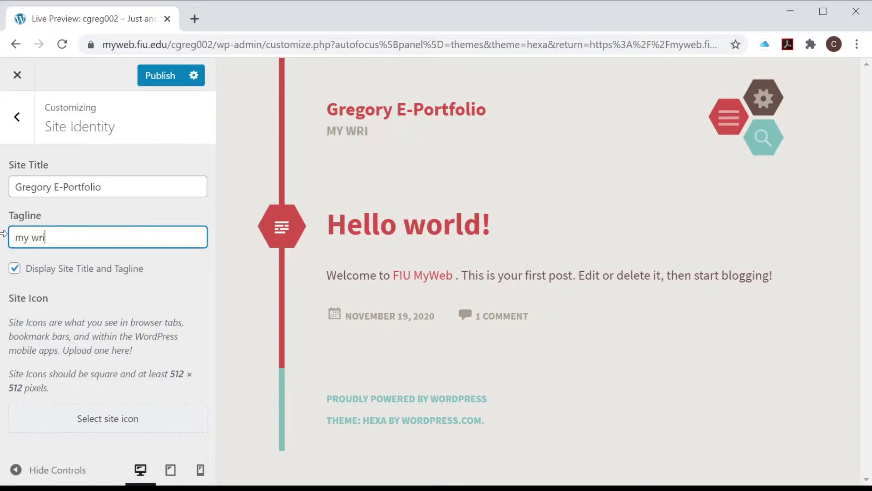
{"action": "left_click_drag", "start_coordinate": [153, 240], "coordinate": [4, 229]}
{"action": "key", "text": "BackSpace"}
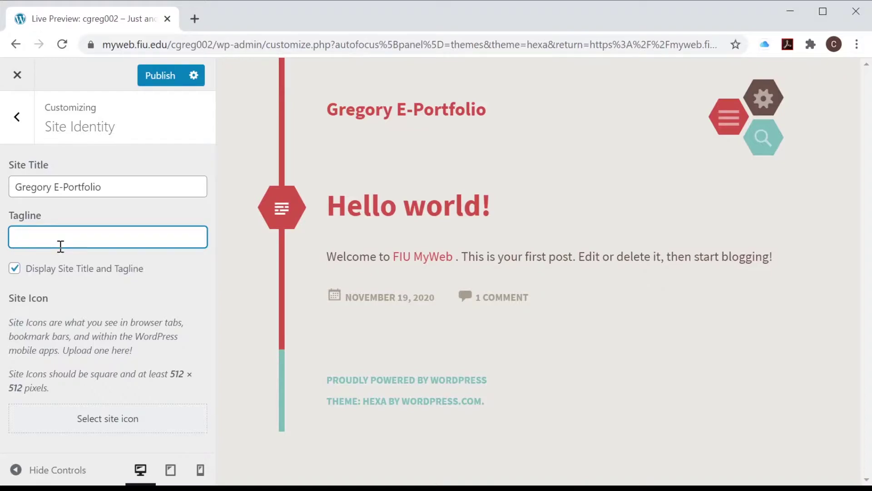
{"action": "key", "text": "ctrl+z"}
{"action": "left_click", "coordinate": [14, 269]}
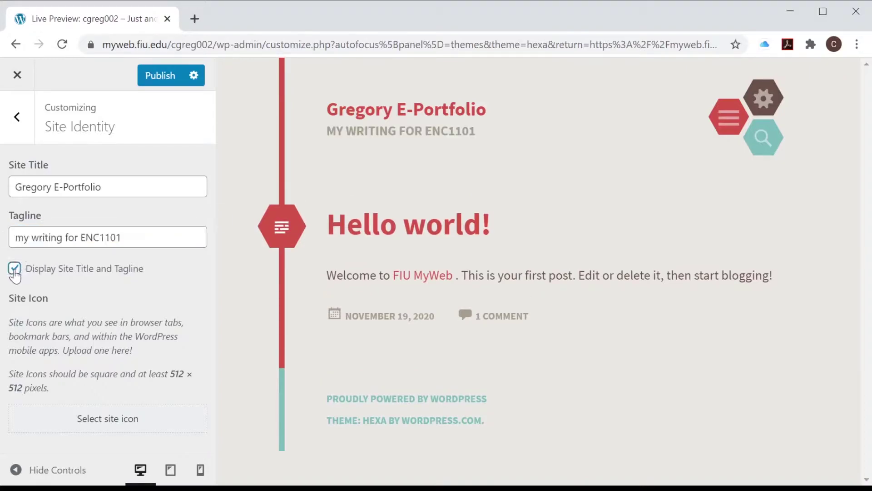
{"action": "left_click", "coordinate": [15, 269]}
{"action": "left_click", "coordinate": [15, 122]}
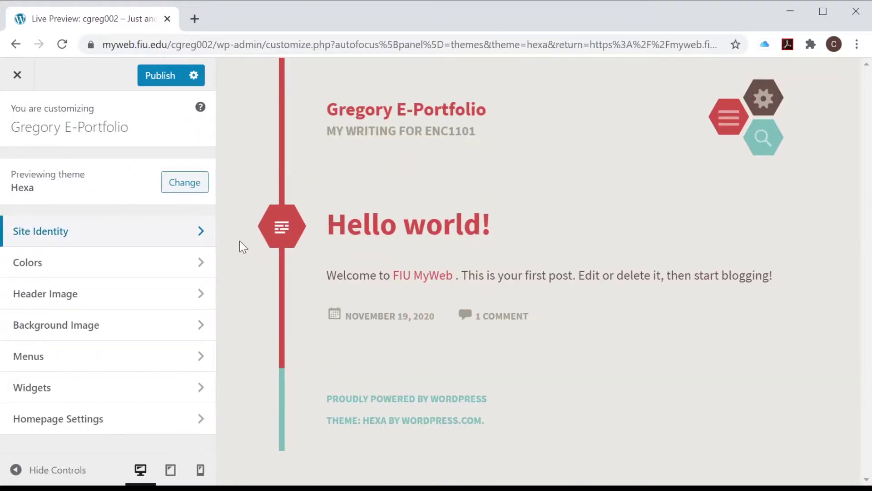
- Upload the FIU campus photo as a new header image and select it
{"action": "left_click", "coordinate": [203, 268]}
{"action": "key", "text": "Escape"}
{"action": "left_click", "coordinate": [119, 300]}
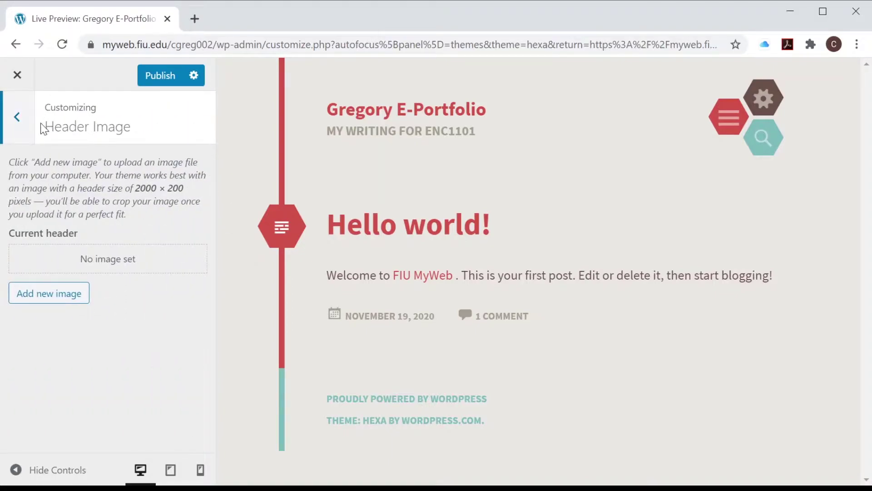
{"action": "left_click", "coordinate": [71, 300]}
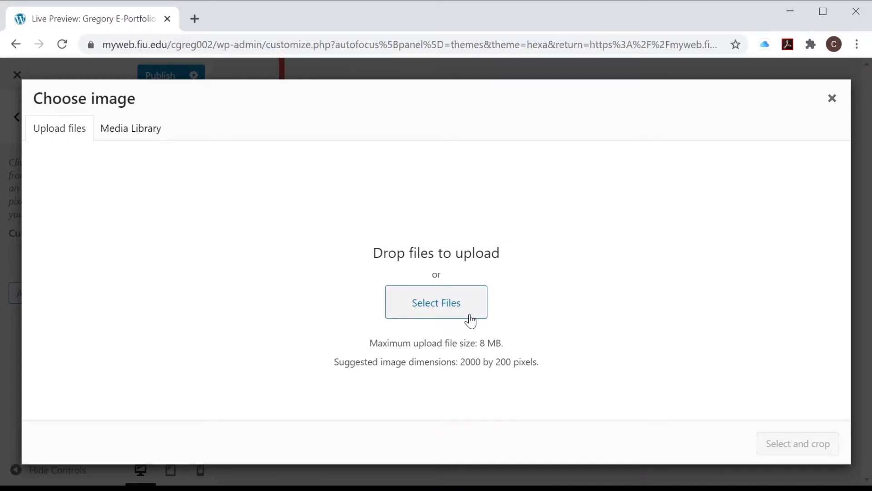
{"action": "left_click", "coordinate": [463, 302]}
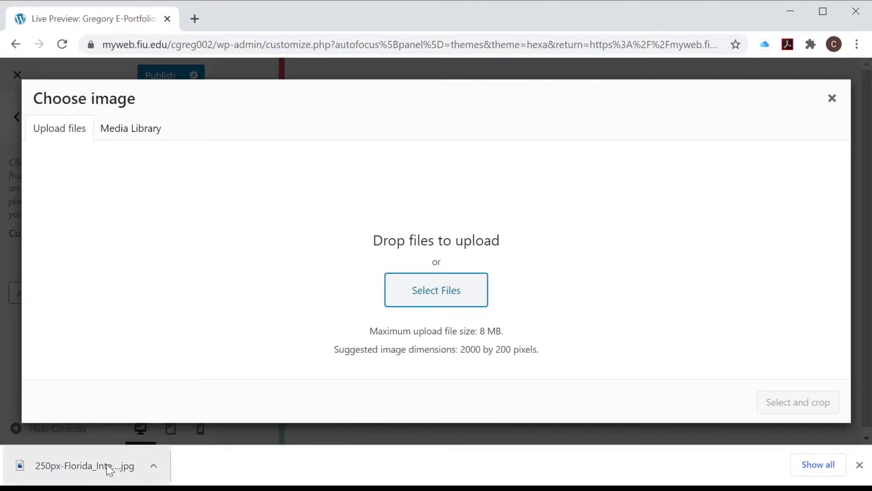
{"action": "left_click_drag", "start_coordinate": [108, 466], "coordinate": [354, 284]}
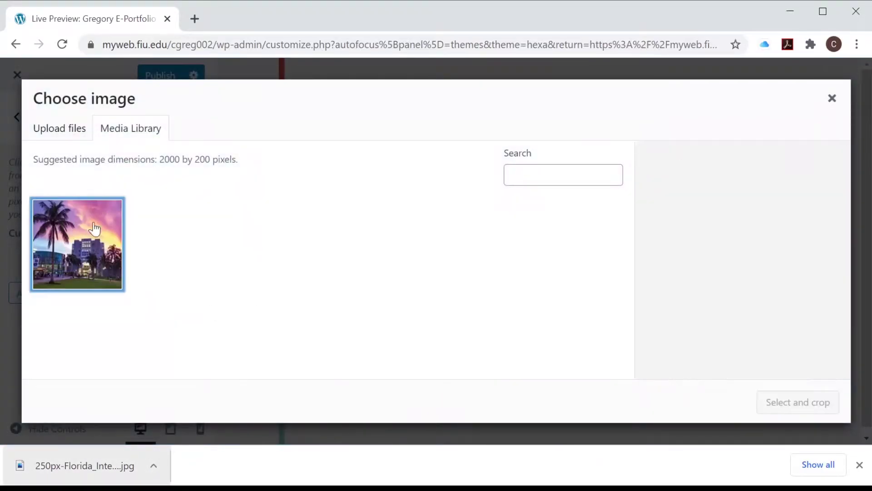
{"action": "left_click", "coordinate": [86, 248]}
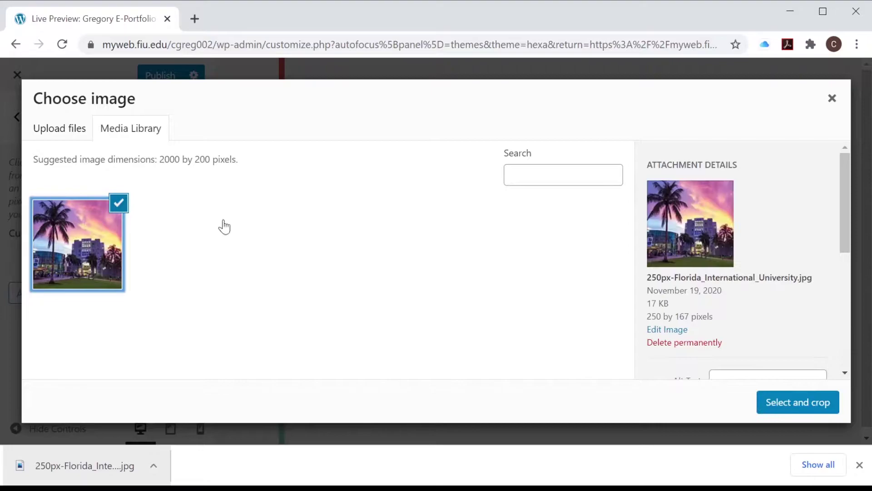
- Caption the campus photo 'FIU Cam' and send it to the header crop step
{"action": "scroll", "coordinate": [752, 265], "scroll_direction": "down", "scroll_amount": 3}
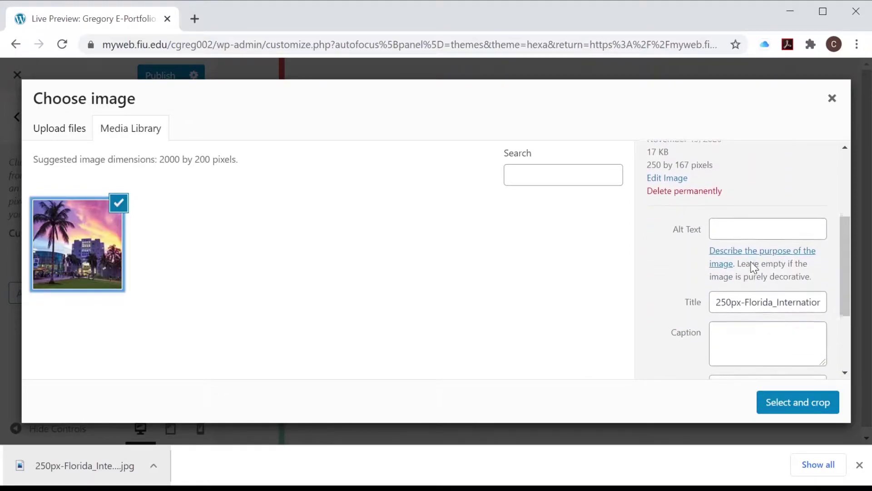
{"action": "scroll", "coordinate": [752, 267], "scroll_direction": "down", "scroll_amount": 1}
{"action": "left_click", "coordinate": [739, 198]}
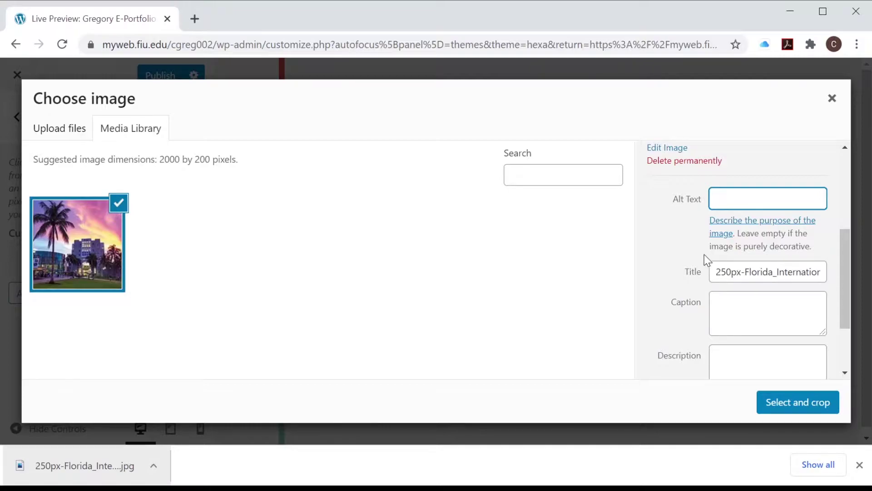
{"action": "scroll", "coordinate": [680, 243], "scroll_direction": "down", "scroll_amount": 3}
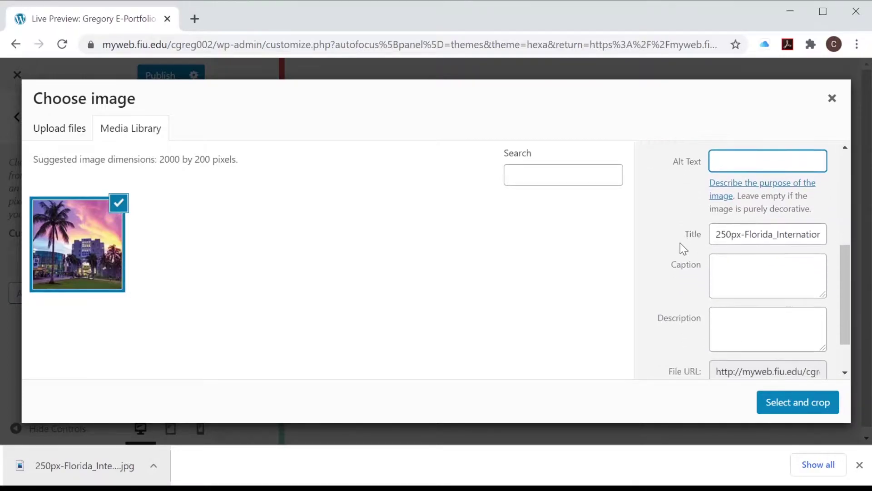
{"action": "left_click", "coordinate": [717, 231]}
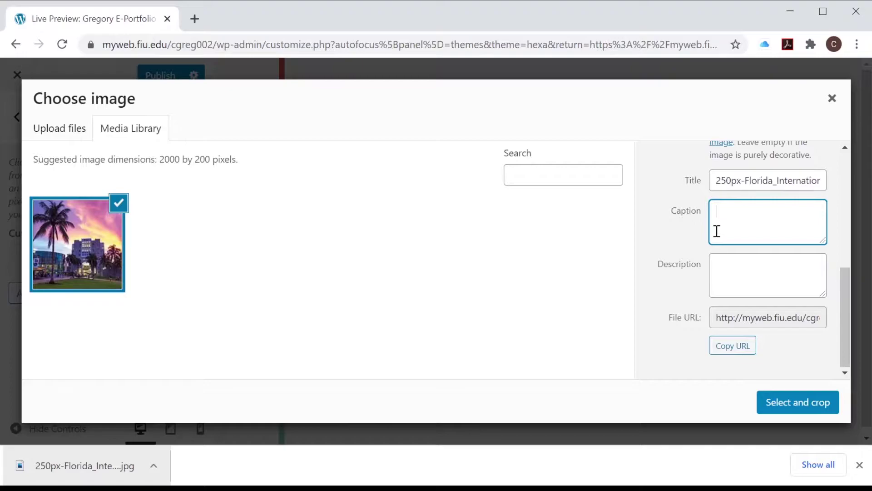
{"action": "type", "text": "FIU Campus"}
{"action": "left_click", "coordinate": [737, 283]}
{"action": "left_click", "coordinate": [781, 402]}
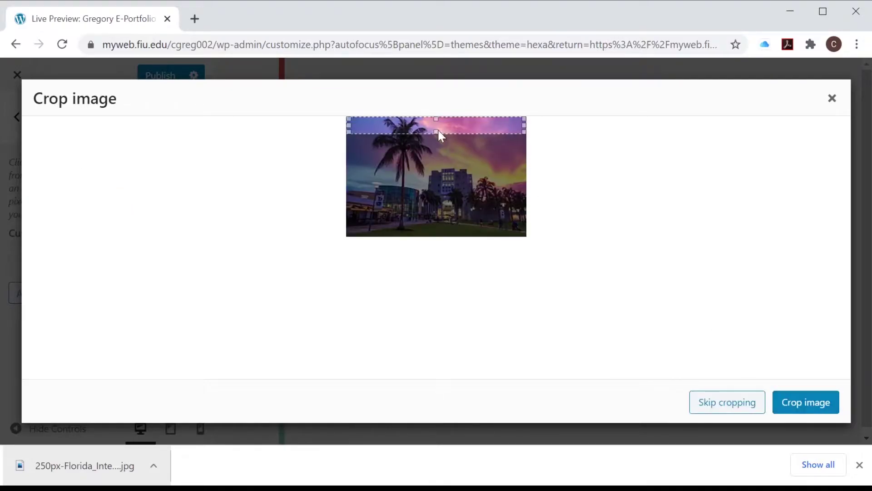
- Frame the header crop band across the campus buildings and palm trees in the photo's lower middle
{"action": "left_click", "coordinate": [800, 409]}
{"action": "left_click", "coordinate": [800, 409]}
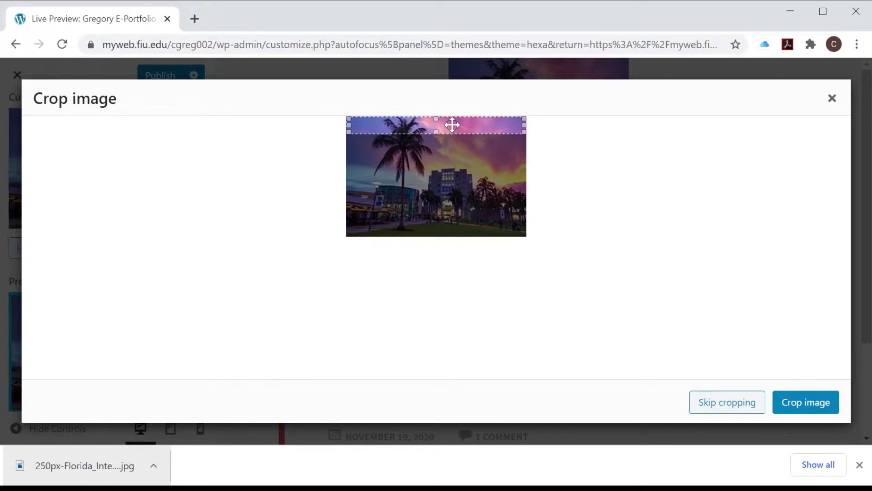
{"action": "left_click_drag", "start_coordinate": [452, 124], "coordinate": [450, 170]}
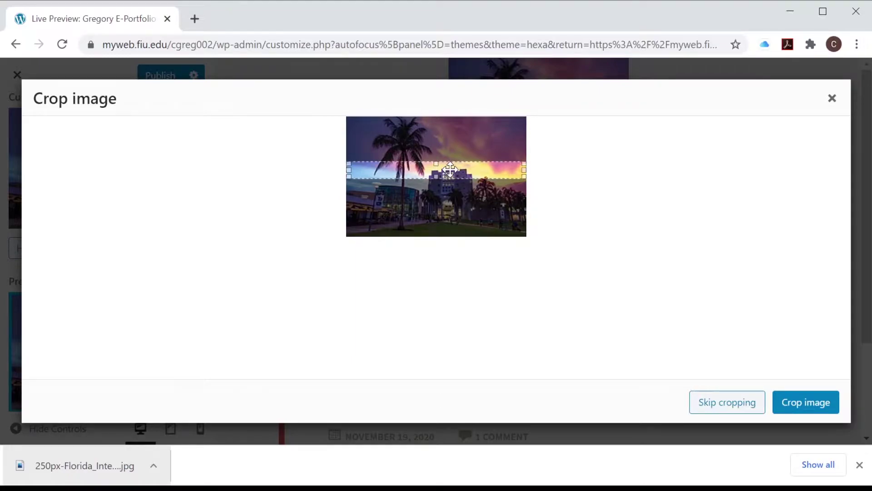
{"action": "left_click_drag", "start_coordinate": [432, 177], "coordinate": [435, 224]}
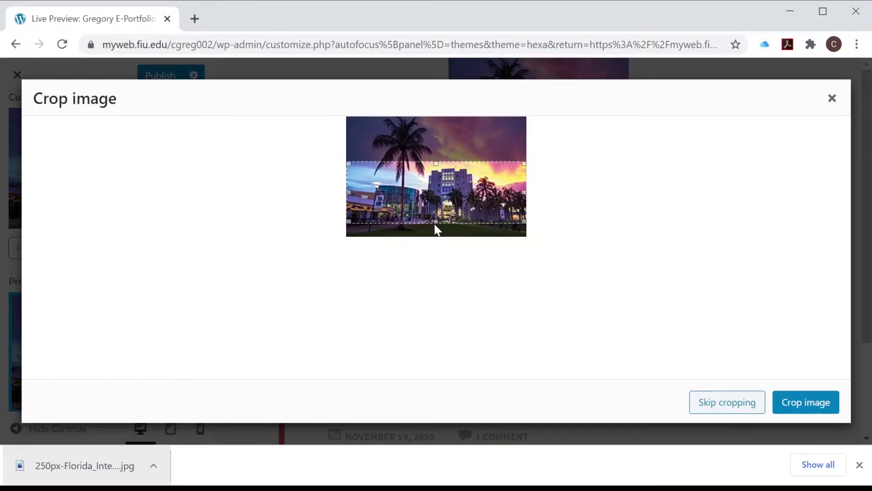
{"action": "left_click_drag", "start_coordinate": [436, 163], "coordinate": [437, 166]}
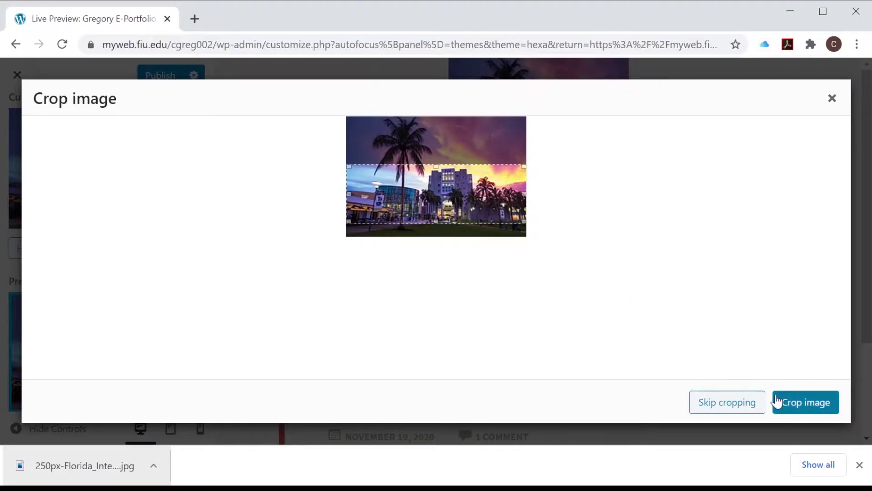
- Crop the campus header, then hide it so the site shows no header image
{"action": "left_click", "coordinate": [800, 401]}
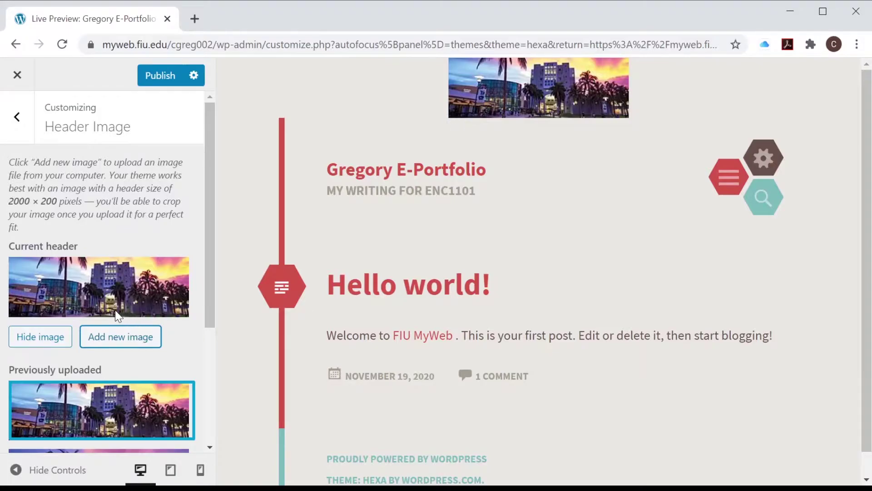
{"action": "left_click", "coordinate": [47, 345]}
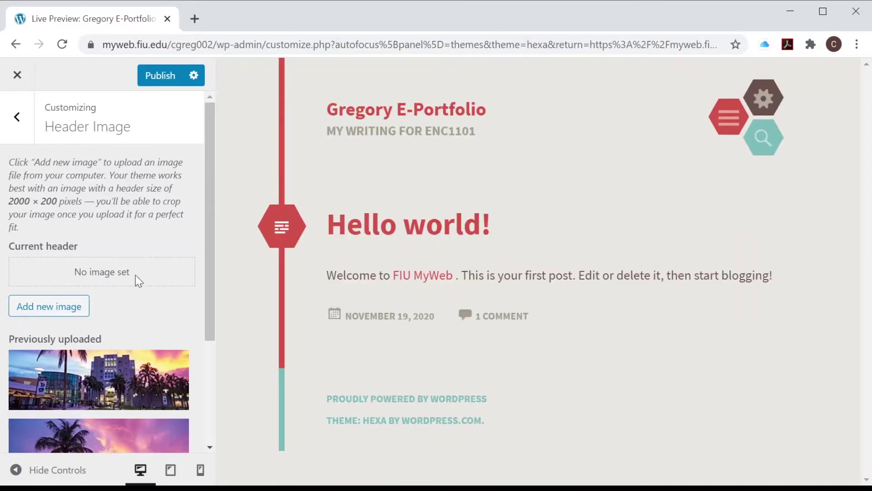
{"action": "key", "text": "Escape"}
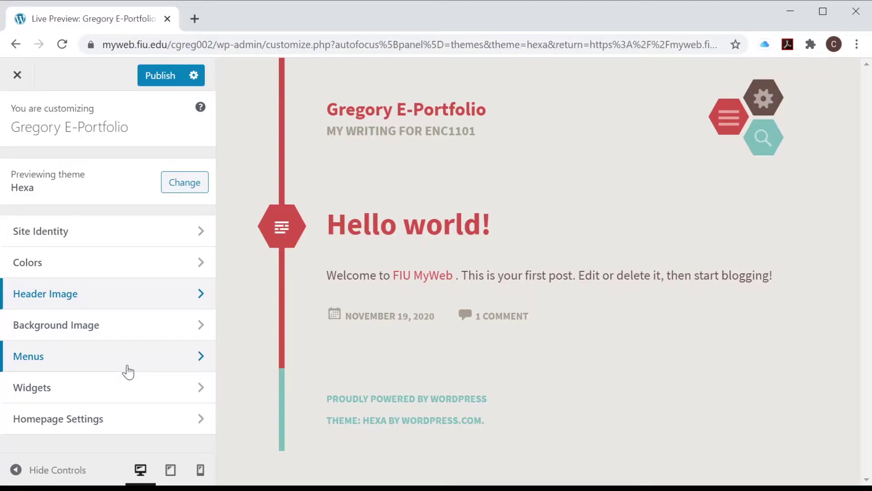
- Review the Menus panel, then check Homepage Settings, which still shows latest posts as the homepage
{"action": "left_click", "coordinate": [130, 371]}
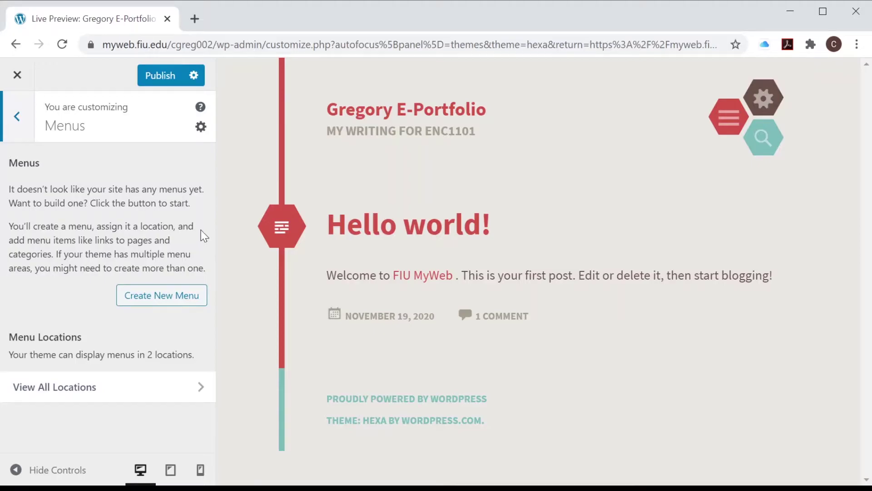
{"action": "left_click", "coordinate": [17, 117]}
{"action": "left_click", "coordinate": [17, 119]}
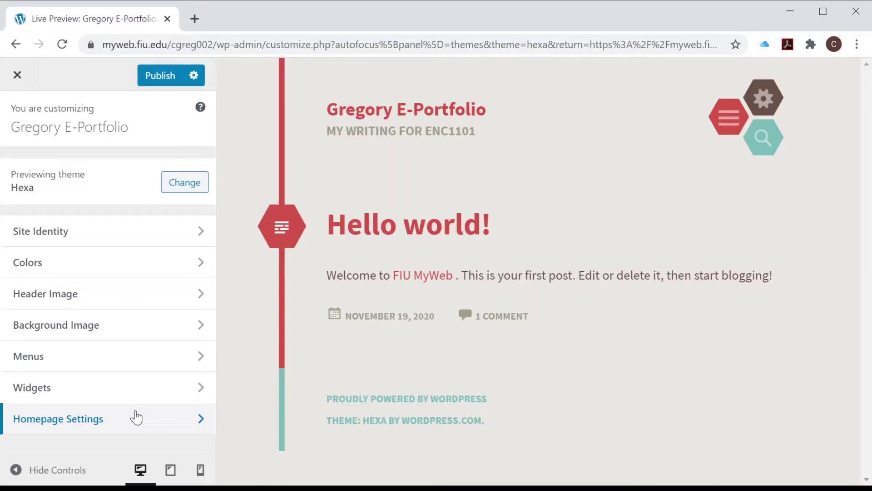
{"action": "left_click", "coordinate": [136, 418]}
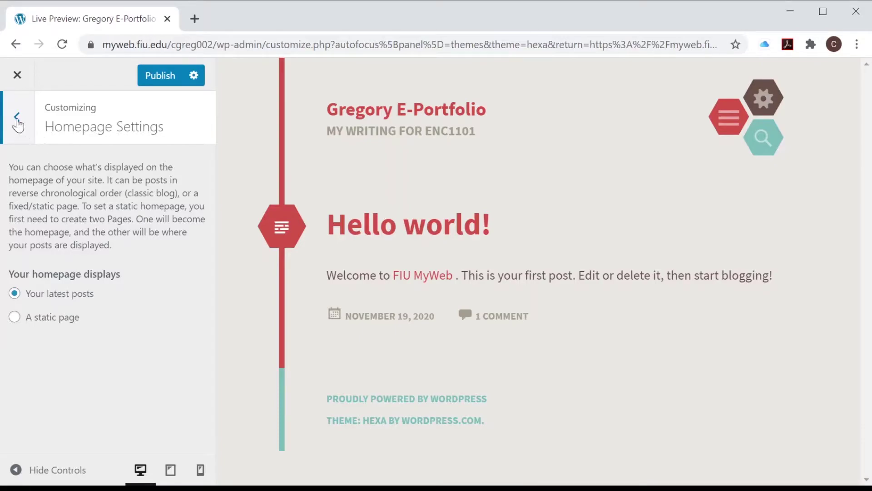
{"action": "left_click", "coordinate": [16, 117]}
- Close the Customizer and return to the Dashboard, which now confirms the Hexa theme
{"action": "left_click", "coordinate": [17, 76]}
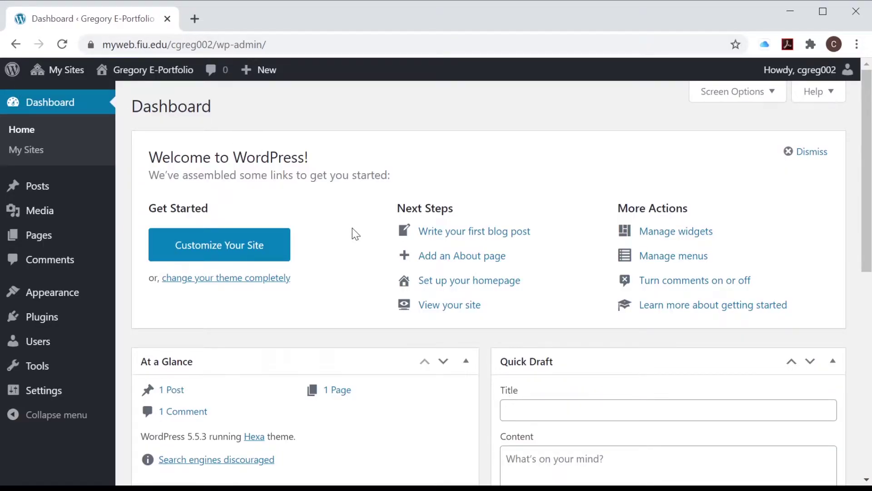
{"action": "mouse_move", "coordinate": [43, 298]}
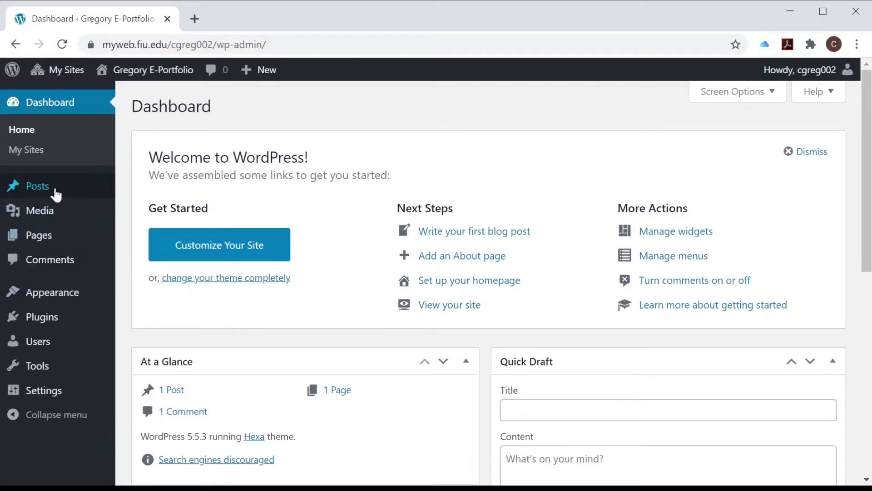
{"action": "mouse_move", "coordinate": [53, 192]}
{"action": "mouse_move", "coordinate": [44, 239]}
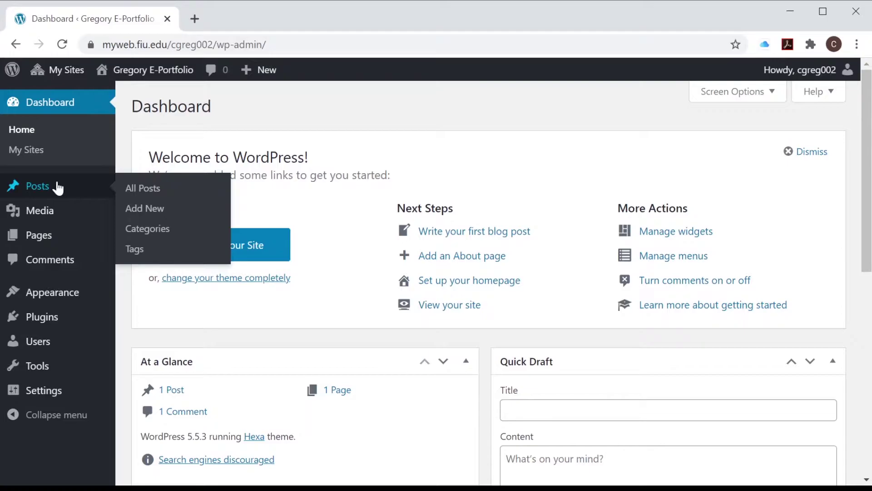
- Trash the default 'Hello world!' post from the All Posts list
{"action": "left_click", "coordinate": [170, 196]}
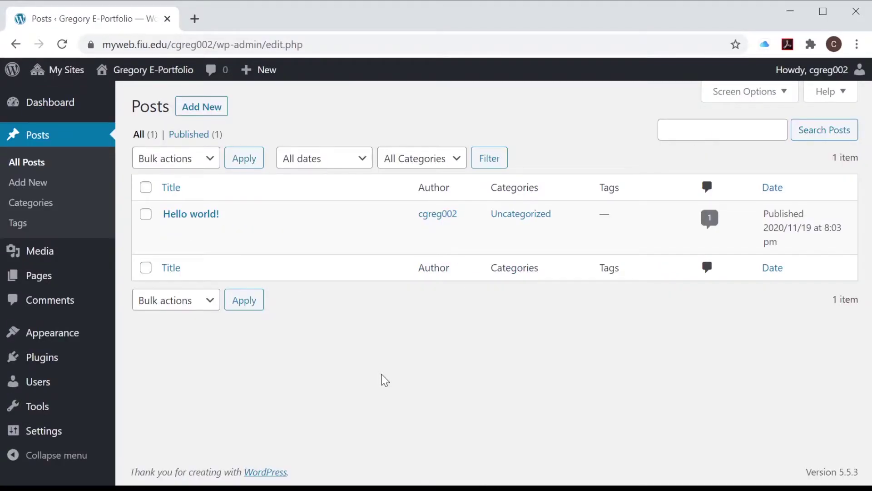
{"action": "mouse_move", "coordinate": [179, 212]}
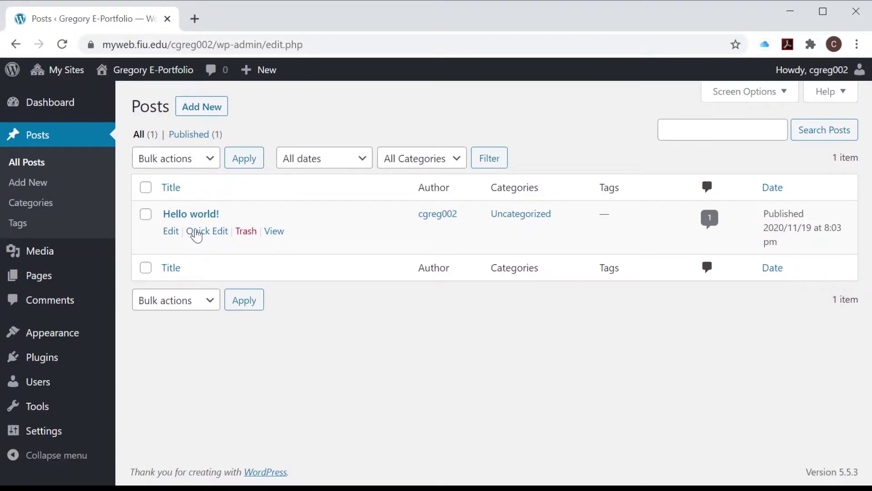
{"action": "left_click", "coordinate": [246, 231]}
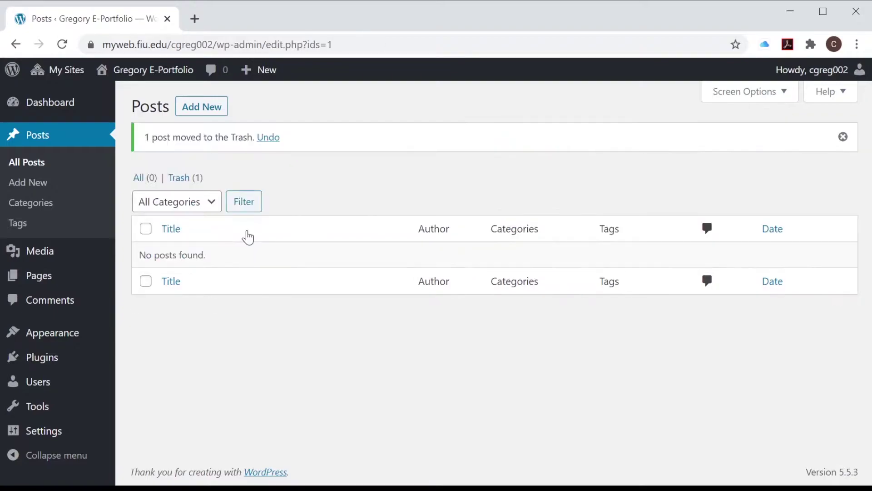
- Create a new post titled 'Week 1 Reflection', dismissing the block editor welcome dialog
{"action": "left_click", "coordinate": [199, 105]}
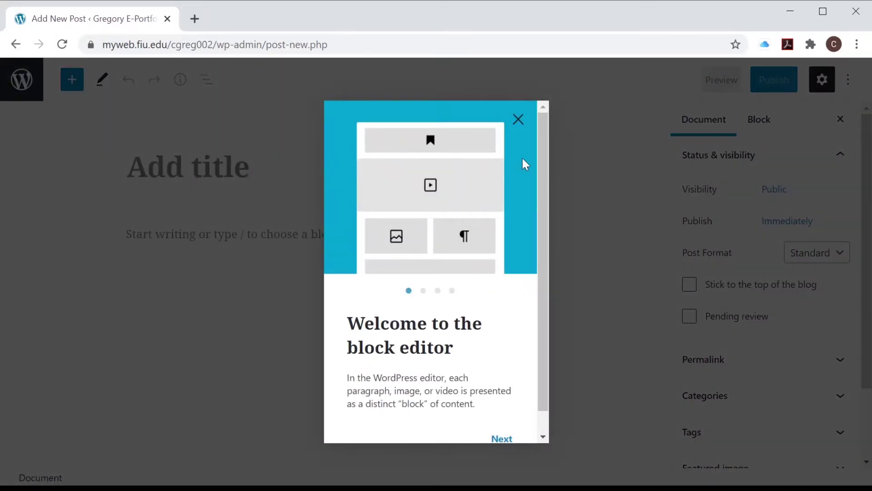
{"action": "left_click", "coordinate": [518, 119]}
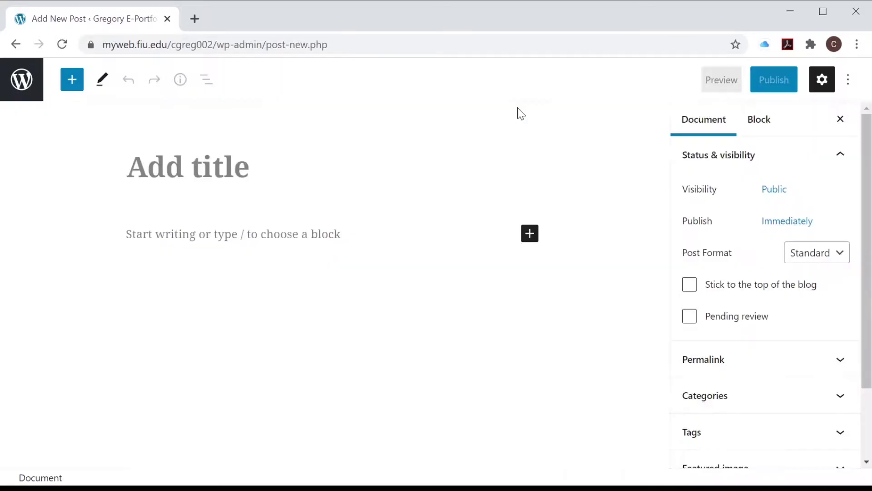
{"action": "left_click", "coordinate": [184, 166]}
{"action": "type", "text": "Week 1 Reflection"}
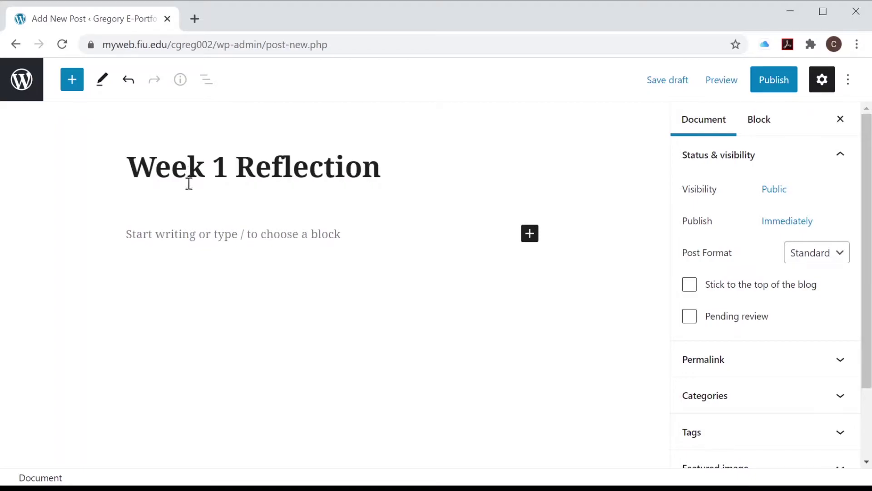
- Write the intro paragraph 'This week in our class, we learned about how to...'
{"action": "left_click", "coordinate": [250, 228]}
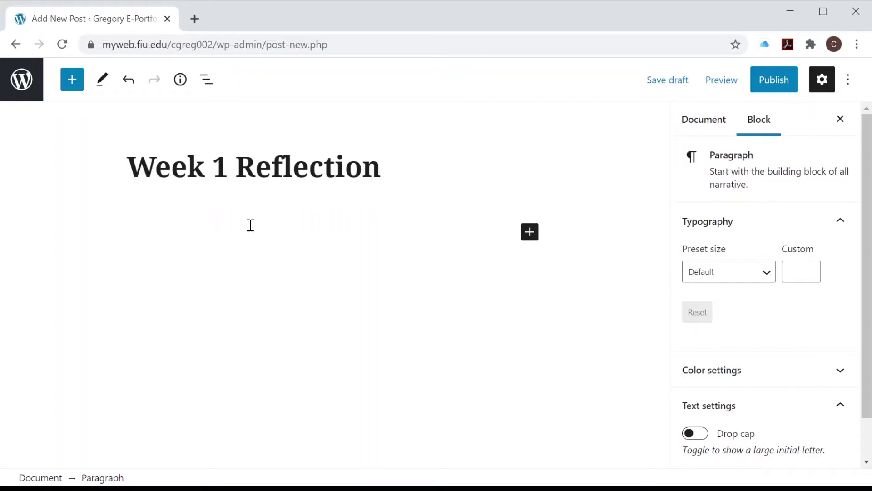
{"action": "type", "text": "This week in our class"}
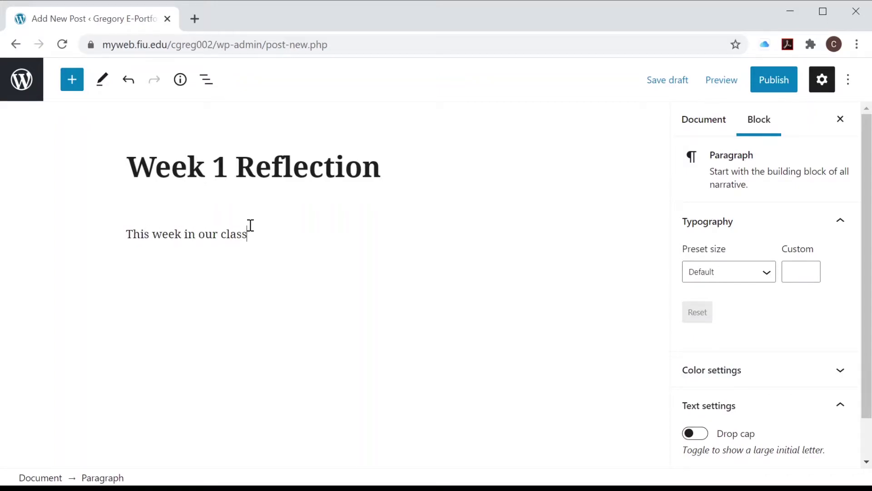
{"action": "type", "text": ", we learned about how to..."}
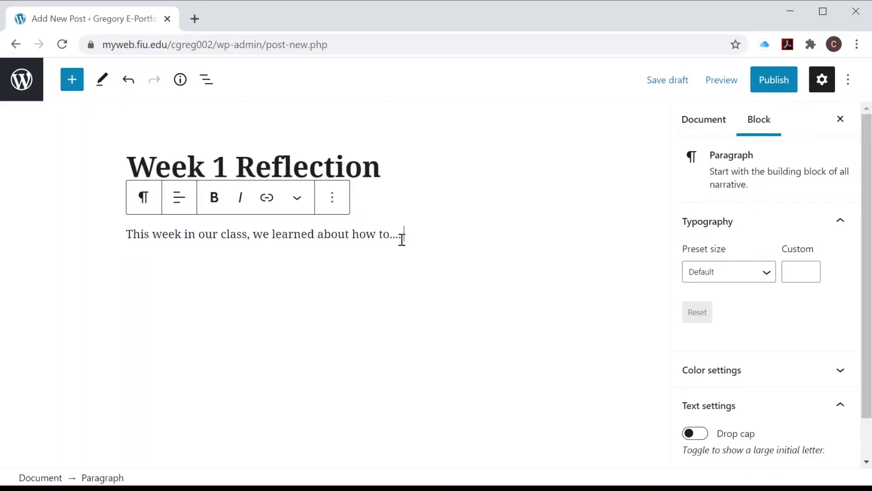
{"action": "key", "text": "Return"}
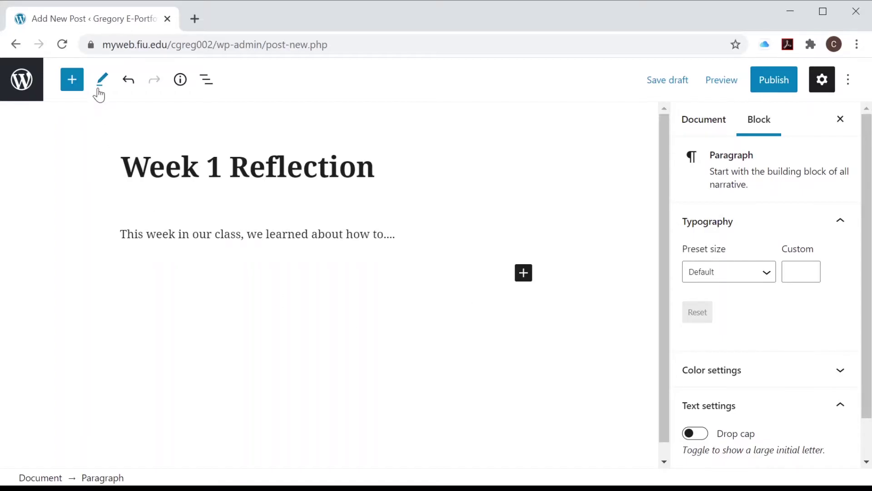
- Add a bulleted list with 'first thing we learned' and 'second thing', leaving an empty paragraph below
{"action": "left_click", "coordinate": [74, 88]}
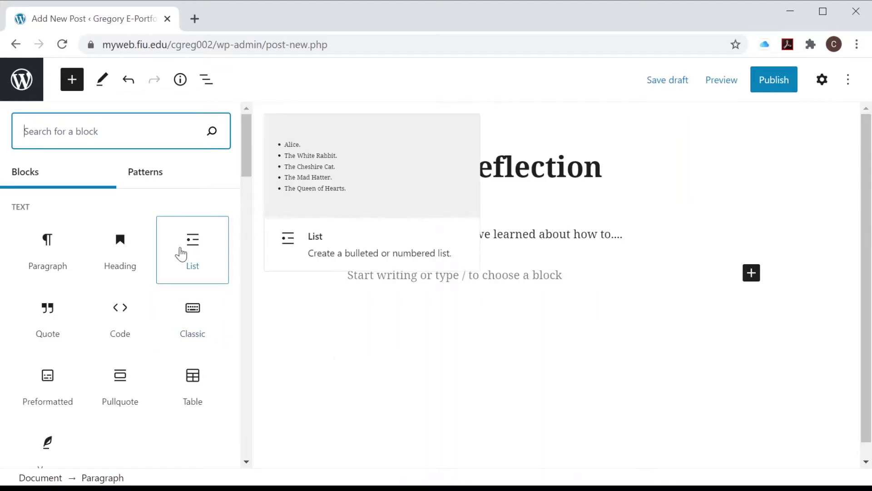
{"action": "left_click", "coordinate": [204, 248]}
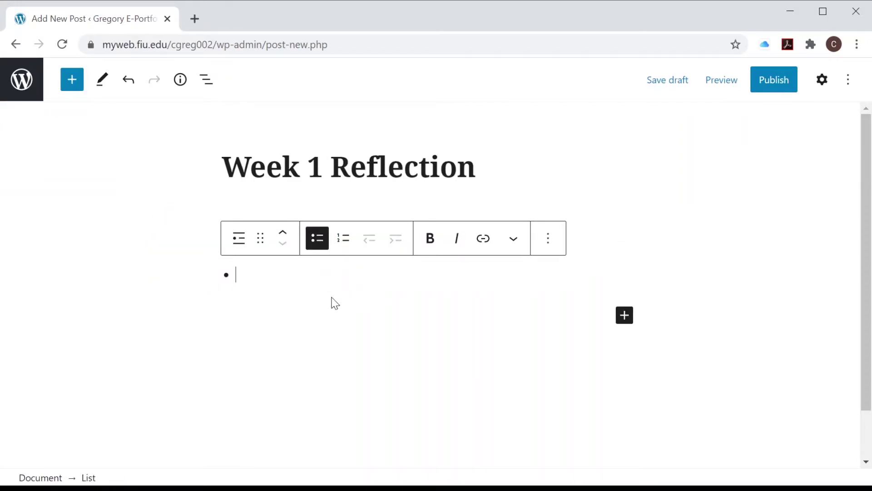
{"action": "type", "text": "first thing we learned"}
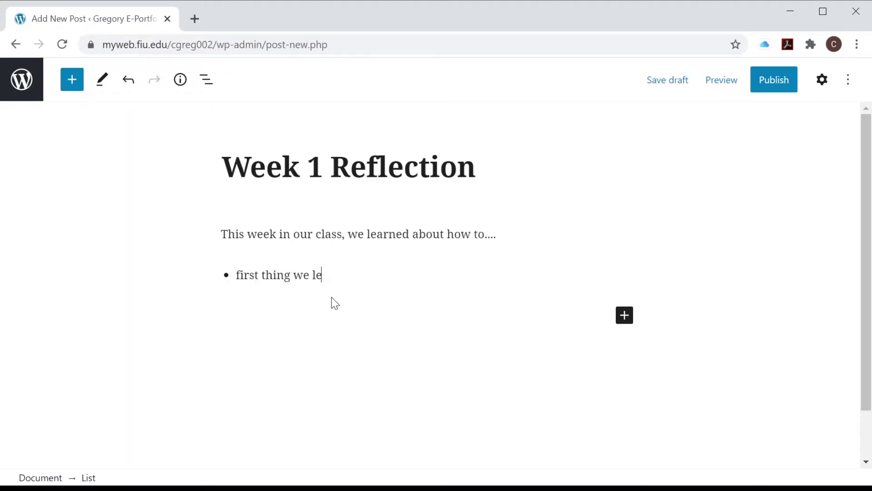
{"action": "key", "text": "Return"}
{"action": "type", "text": "second thing"}
{"action": "key", "text": "Return"}
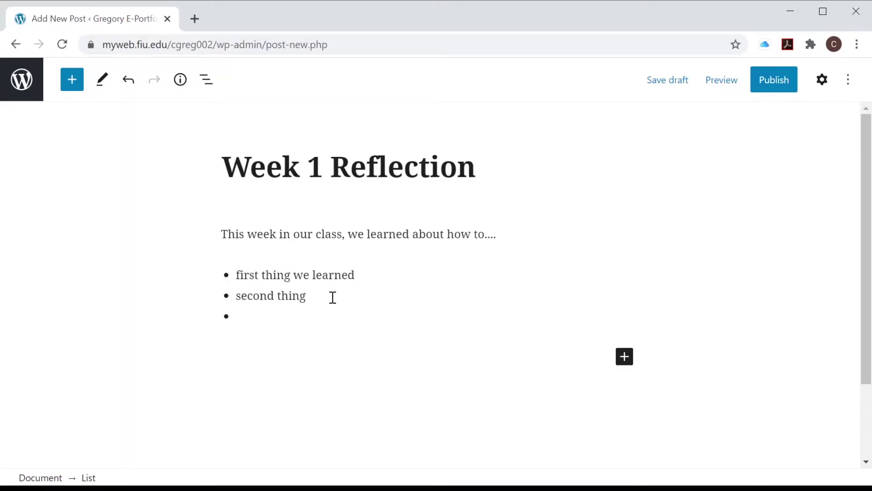
{"action": "key", "text": "Return"}
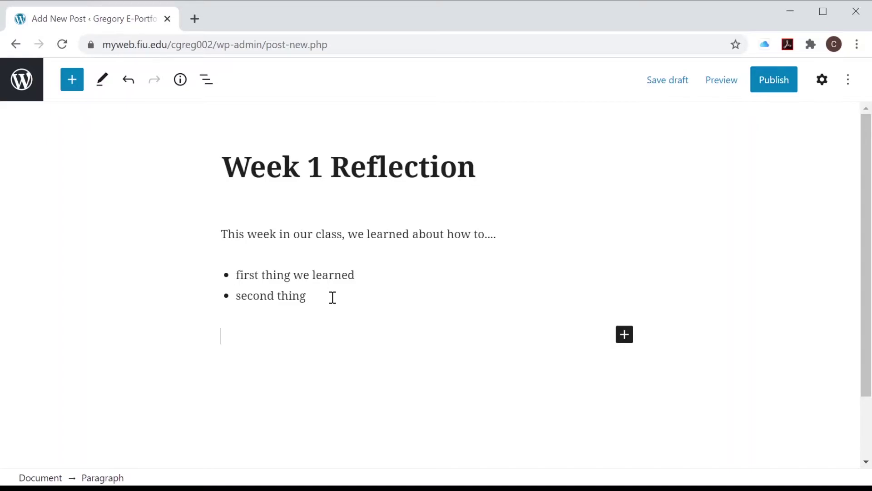
{"action": "left_click", "coordinate": [70, 86]}
{"action": "left_click", "coordinate": [307, 232]}
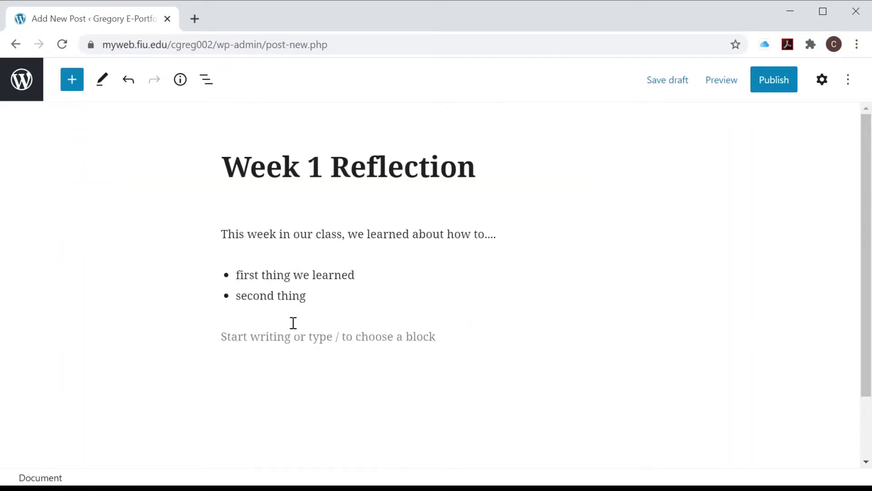
{"action": "left_click", "coordinate": [291, 339]}
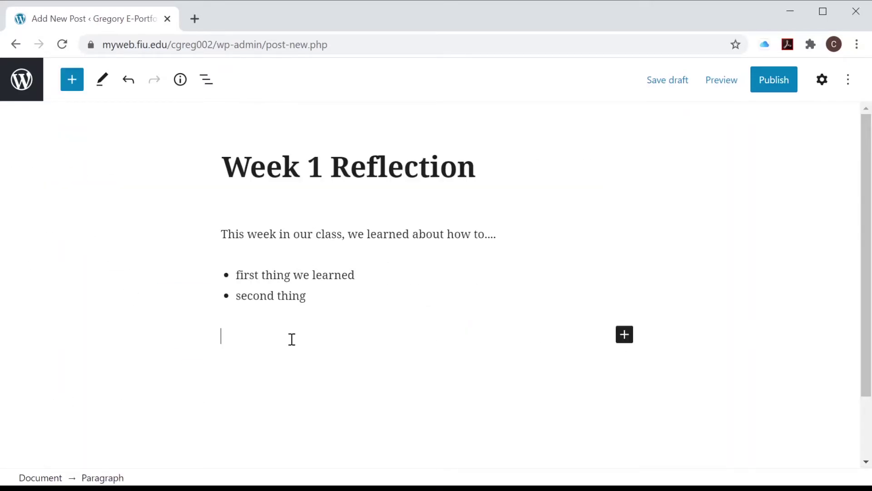
- Open the full block library from the inline inserter and scroll to its Media section
{"action": "left_click", "coordinate": [625, 336]}
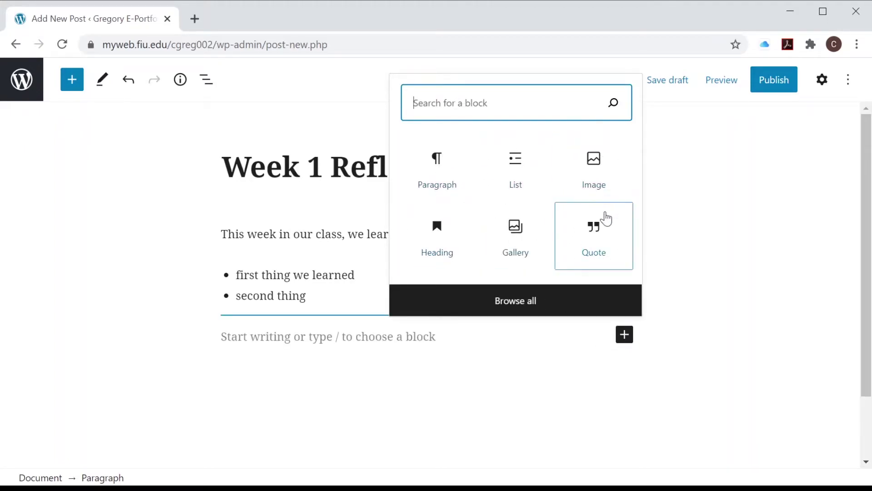
{"action": "left_click", "coordinate": [528, 300]}
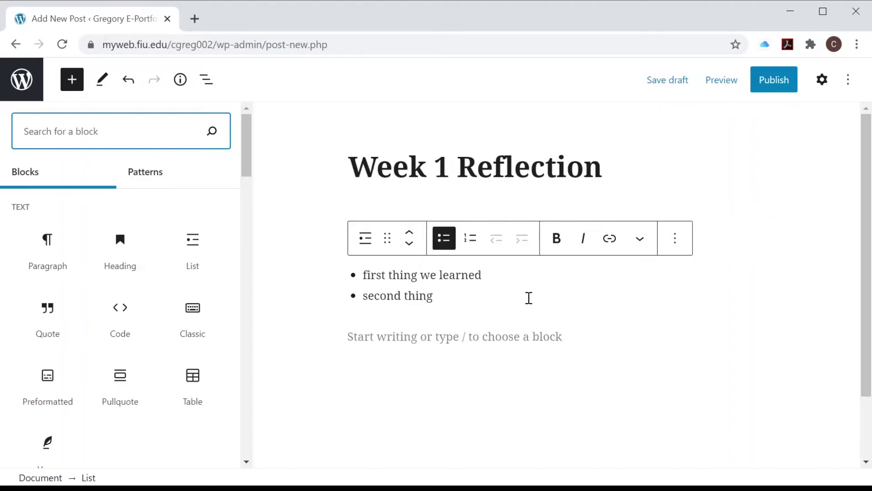
{"action": "scroll", "coordinate": [154, 359], "scroll_direction": "down", "scroll_amount": 1}
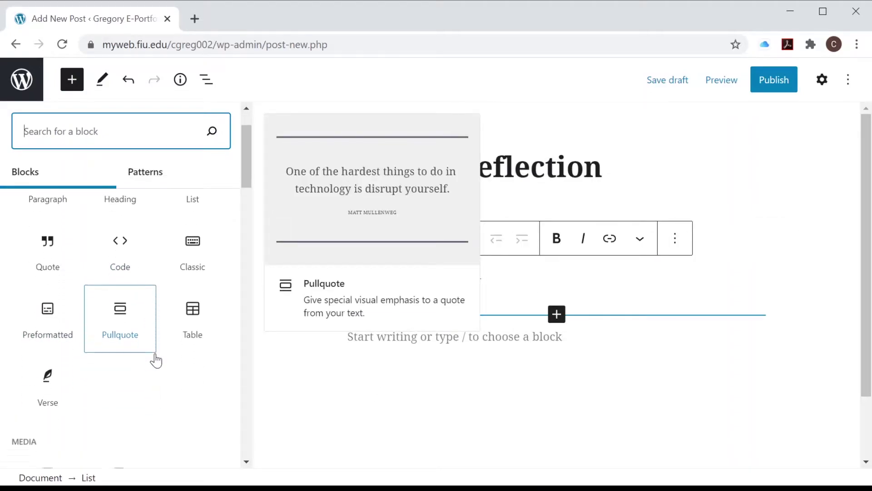
{"action": "scroll", "coordinate": [154, 361], "scroll_direction": "down", "scroll_amount": 10}
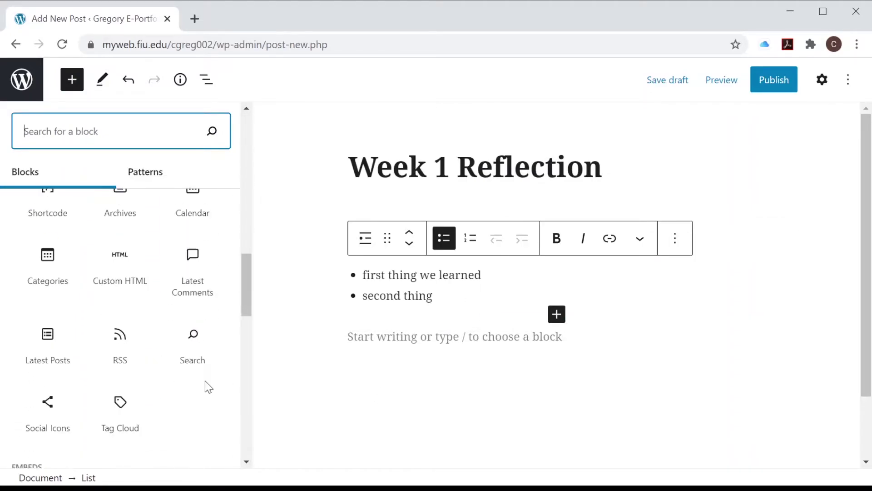
{"action": "scroll", "coordinate": [205, 381], "scroll_direction": "up", "scroll_amount": 8}
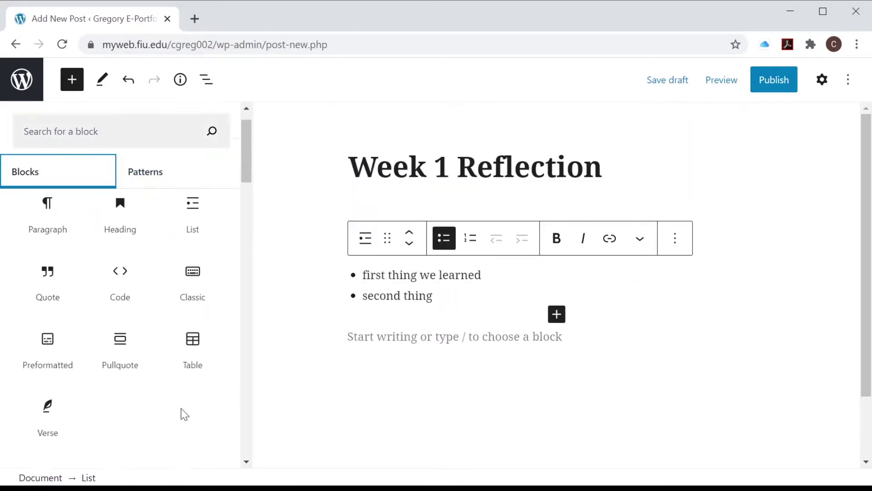
{"action": "scroll", "coordinate": [181, 409], "scroll_direction": "up", "scroll_amount": 1}
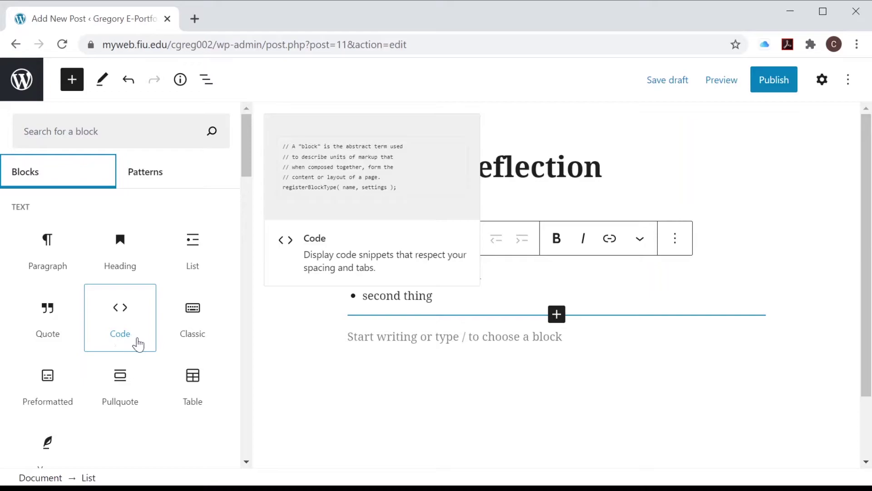
{"action": "scroll", "coordinate": [140, 345], "scroll_direction": "down", "scroll_amount": 3}
{"action": "scroll", "coordinate": [140, 345], "scroll_direction": "down", "scroll_amount": 3}
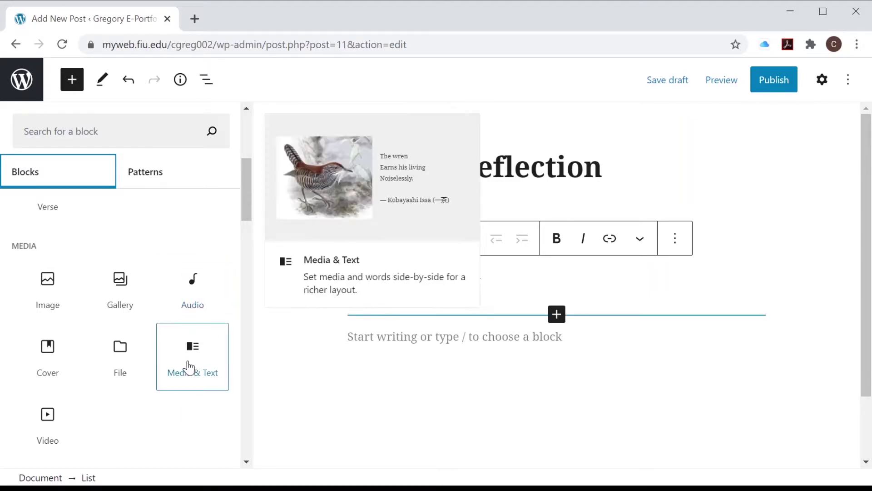
- Add a Video block and copy the YouTube video's short share link
{"action": "left_click", "coordinate": [57, 414]}
{"action": "scroll", "coordinate": [655, 250], "scroll_direction": "down", "scroll_amount": 2}
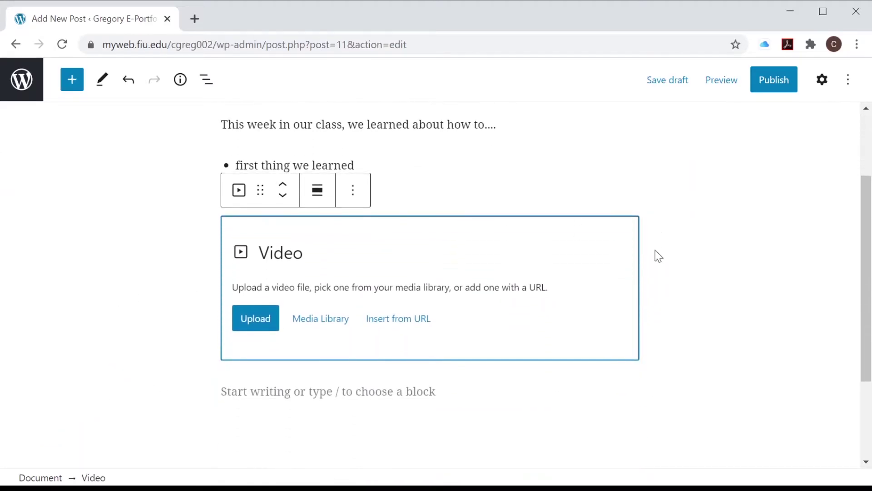
{"action": "left_click", "coordinate": [255, 17]}
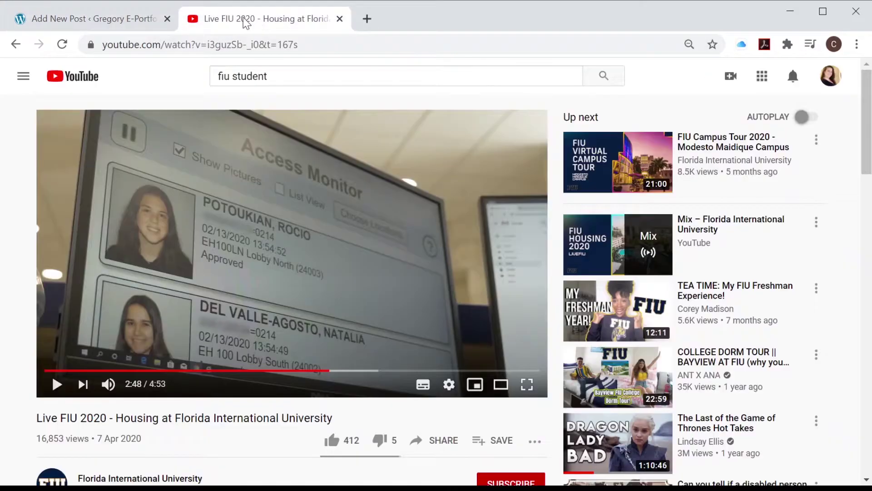
{"action": "scroll", "coordinate": [253, 449], "scroll_direction": "down", "scroll_amount": 2}
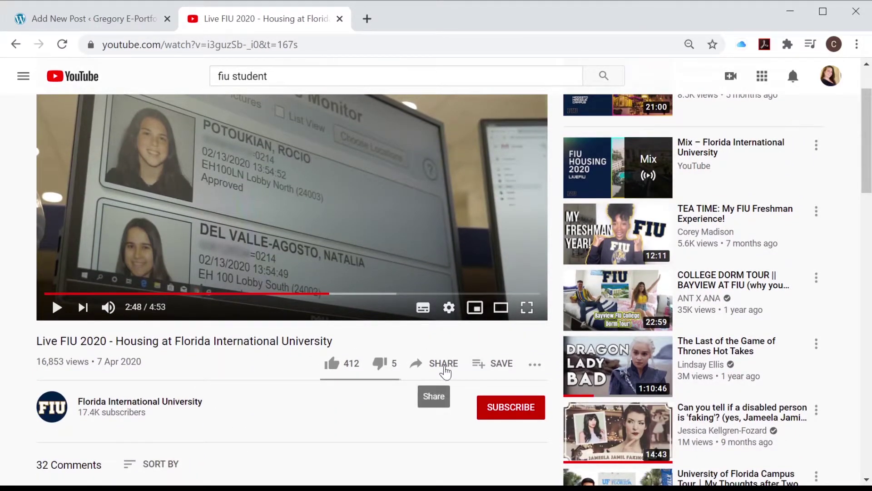
{"action": "left_click", "coordinate": [444, 365]}
{"action": "left_click", "coordinate": [381, 296]}
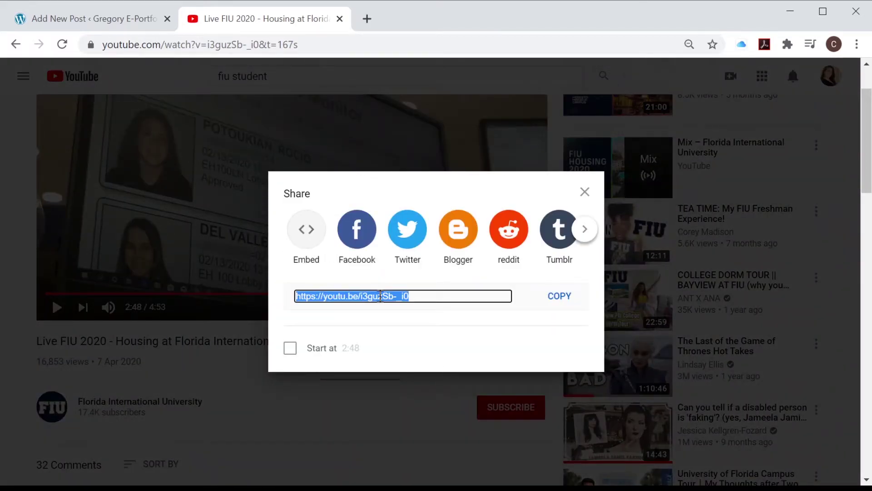
- Embed 'Live FIU 2020 - Housing at Florida International University' by pasting the link into the Video block
{"action": "left_click", "coordinate": [137, 27]}
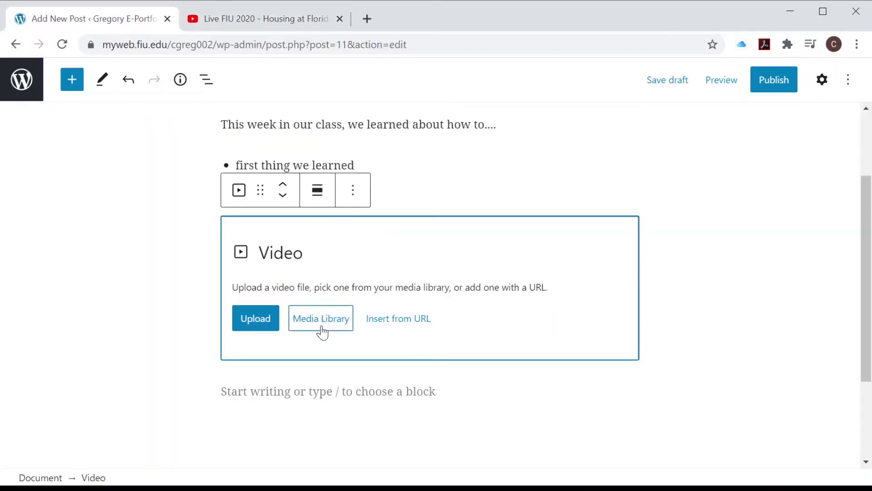
{"action": "left_click", "coordinate": [394, 320]}
{"action": "key", "text": "ctrl+v"}
{"action": "key", "text": "Return"}
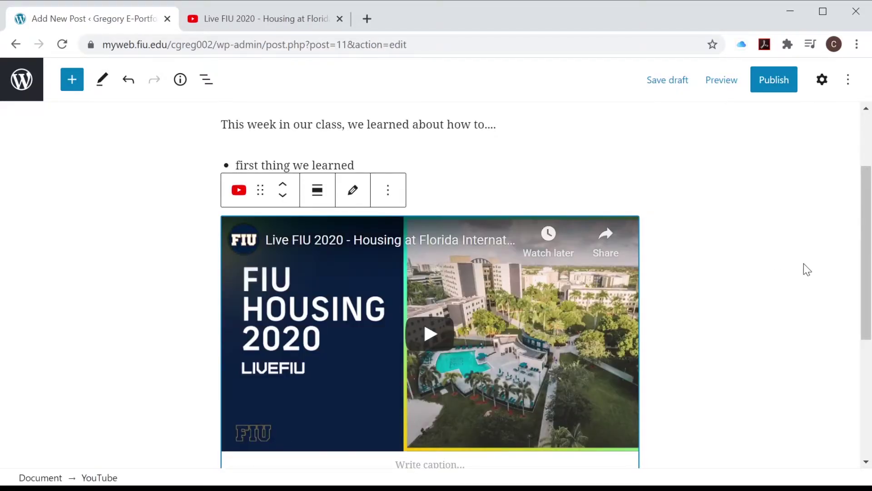
{"action": "left_click", "coordinate": [684, 291]}
{"action": "scroll", "coordinate": [684, 291], "scroll_direction": "down", "scroll_amount": 2}
{"action": "scroll", "coordinate": [684, 292], "scroll_direction": "up", "scroll_amount": 4}
- Move the YouTube video up above the bullet list, shifting the intro paragraph below it
{"action": "scroll", "coordinate": [684, 294], "scroll_direction": "down", "scroll_amount": 3}
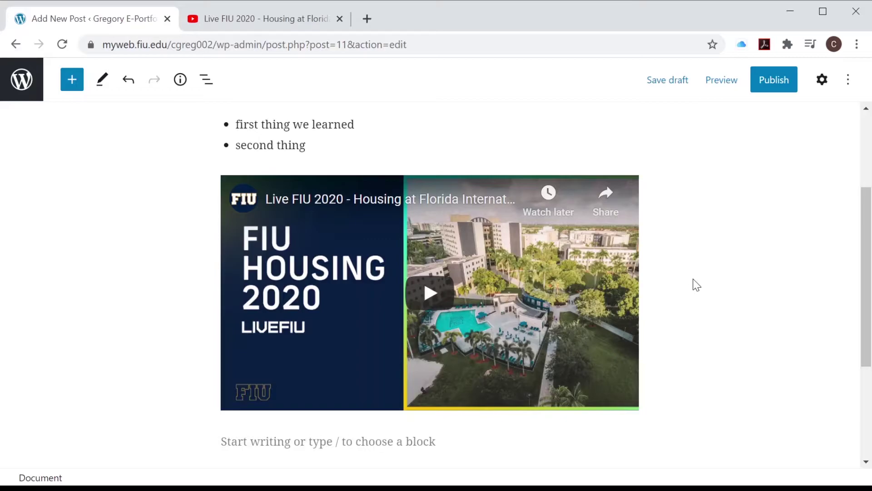
{"action": "scroll", "coordinate": [697, 285], "scroll_direction": "up", "scroll_amount": 3}
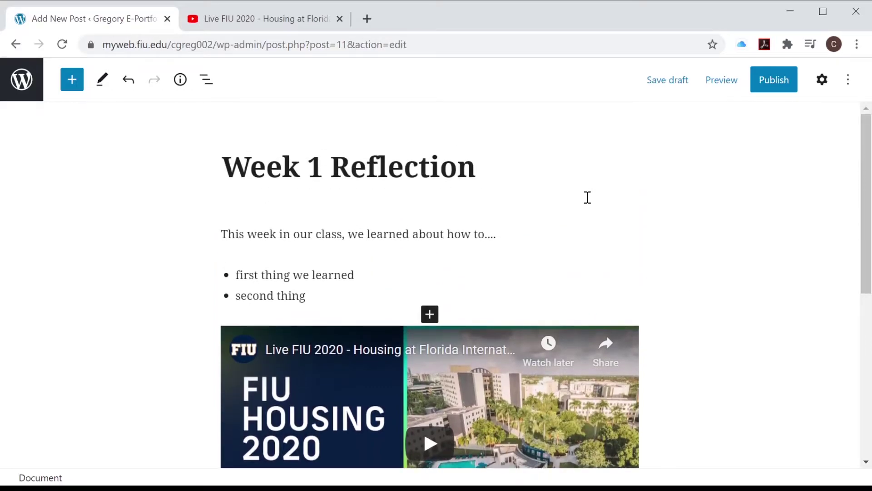
{"action": "scroll", "coordinate": [735, 216], "scroll_direction": "down", "scroll_amount": 2}
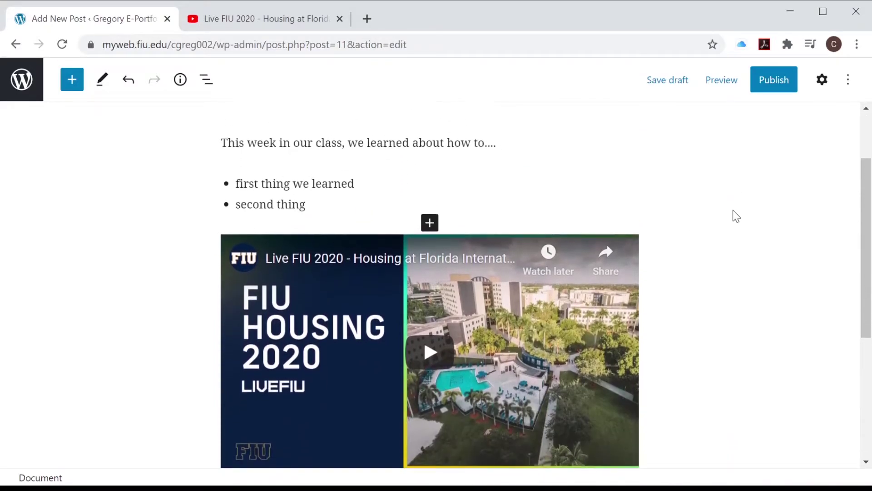
{"action": "scroll", "coordinate": [715, 277], "scroll_direction": "up", "scroll_amount": 2}
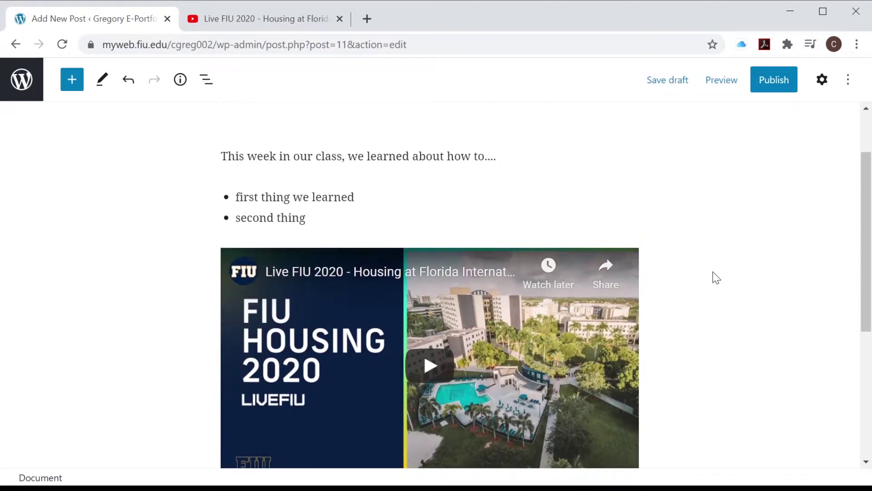
{"action": "left_click", "coordinate": [266, 403]}
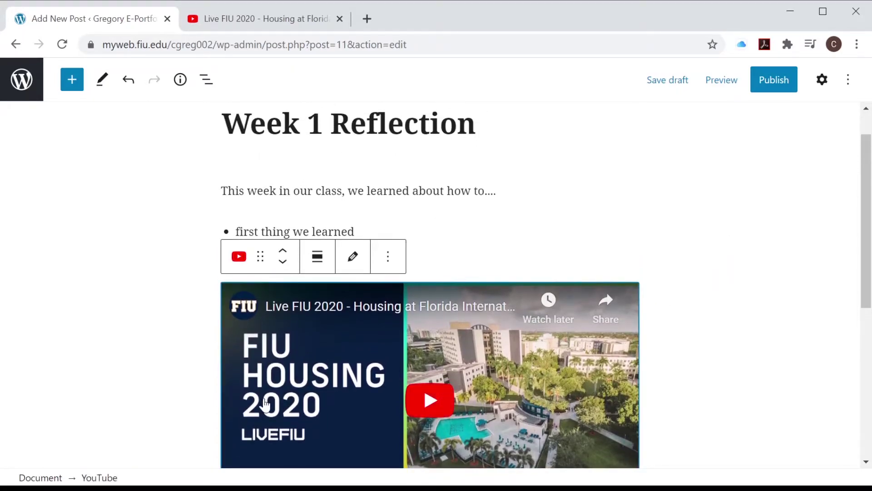
{"action": "left_click", "coordinate": [520, 192]}
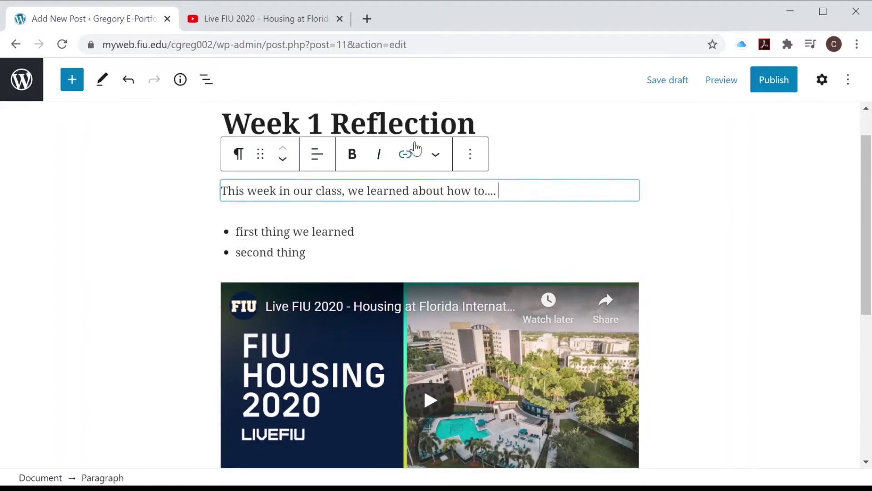
{"action": "left_click", "coordinate": [283, 160]}
{"action": "left_click", "coordinate": [283, 162]}
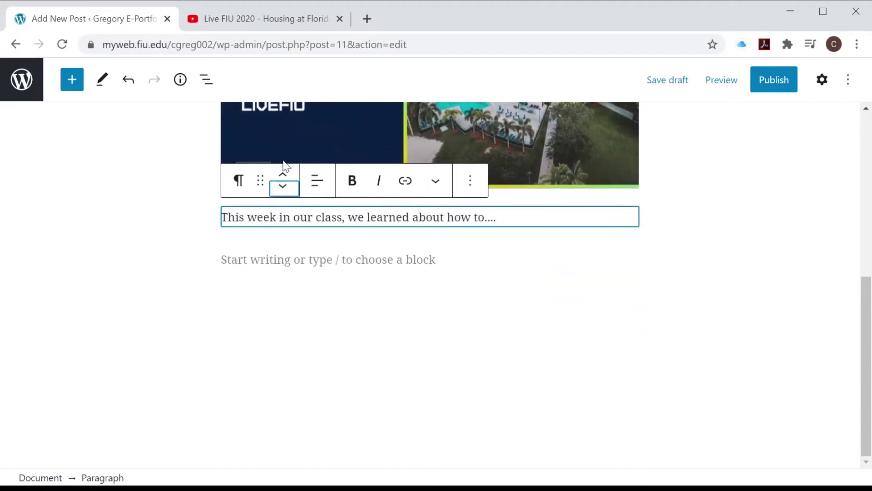
{"action": "scroll", "coordinate": [434, 151], "scroll_direction": "up", "scroll_amount": 4}
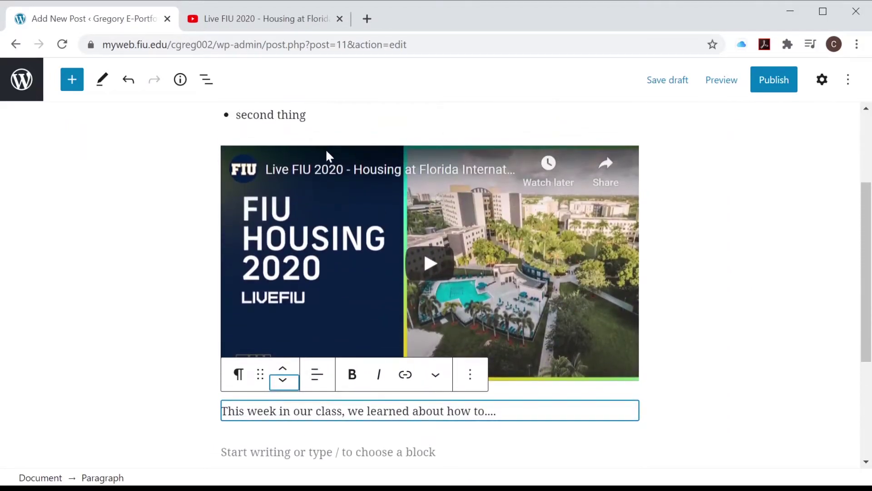
{"action": "left_click", "coordinate": [321, 207]}
{"action": "left_click", "coordinate": [283, 116]}
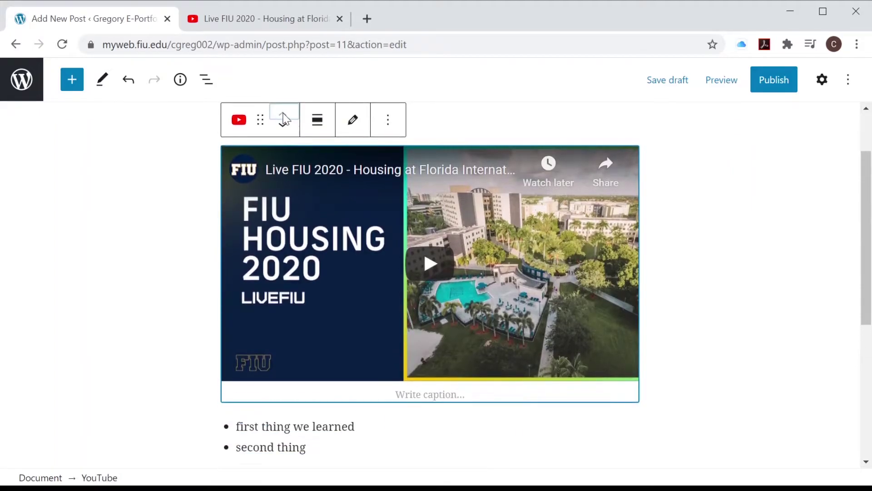
- Place the intro paragraph directly after the video, ahead of the bullet list
{"action": "scroll", "coordinate": [357, 370], "scroll_direction": "down", "scroll_amount": 3}
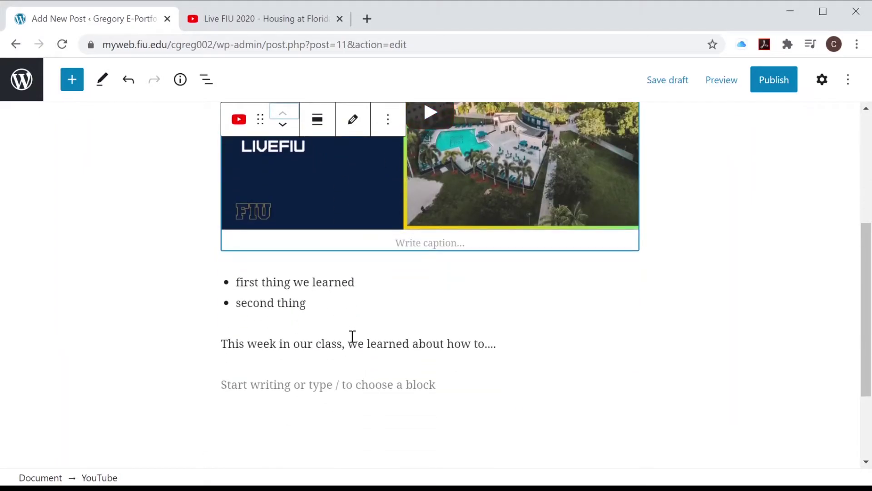
{"action": "left_click", "coordinate": [334, 346]}
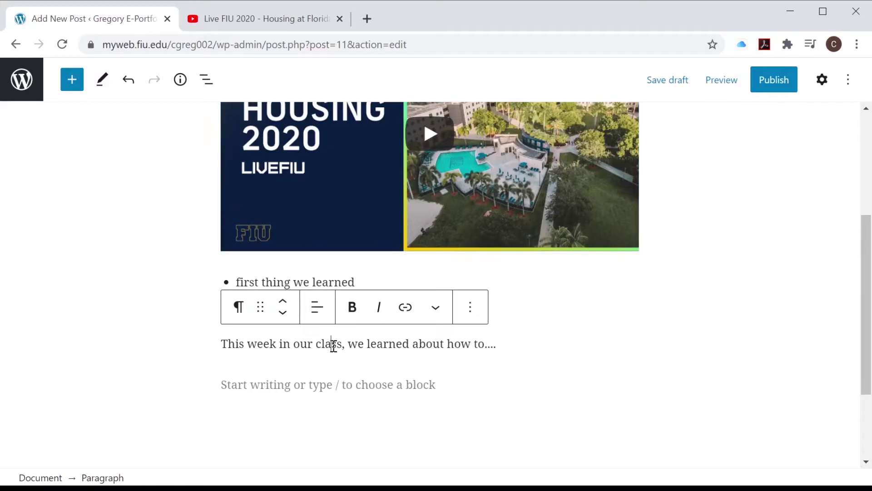
{"action": "left_click", "coordinate": [281, 301]}
{"action": "left_click", "coordinate": [725, 350]}
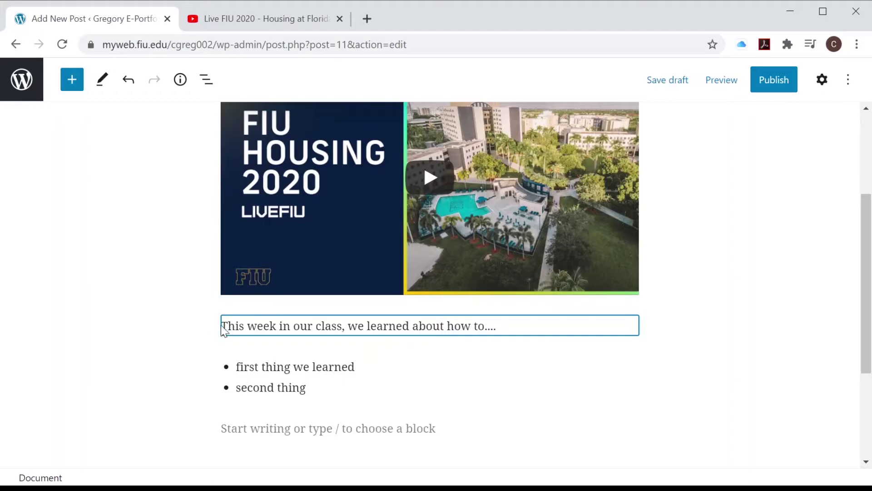
{"action": "left_click", "coordinate": [249, 326]}
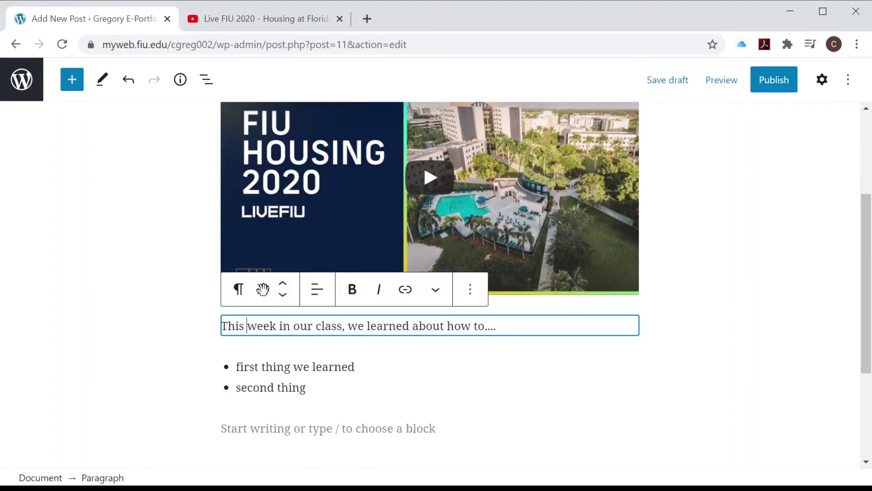
{"action": "left_click_drag", "start_coordinate": [261, 287], "coordinate": [255, 355]}
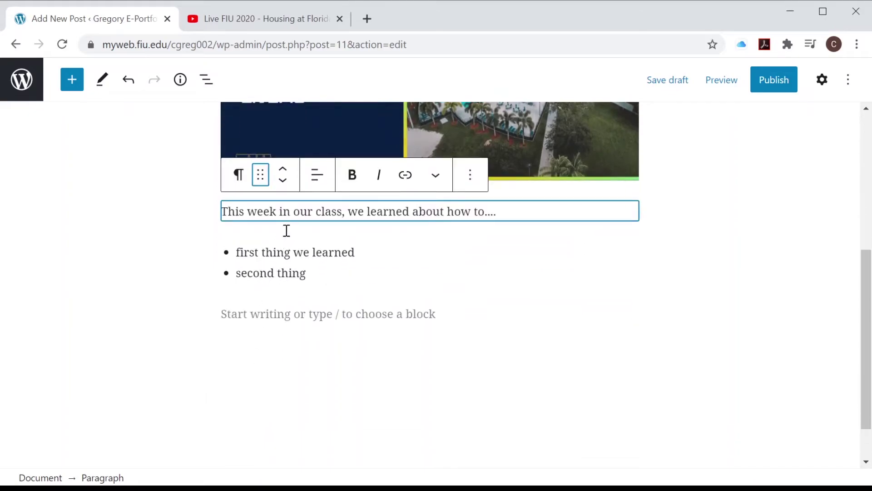
{"action": "mouse_move", "coordinate": [262, 171]}
{"action": "left_mouse_down"}
{"action": "mouse_move", "coordinate": [267, 236]}
{"action": "mouse_move", "coordinate": [260, 178]}
{"action": "left_mouse_up"}
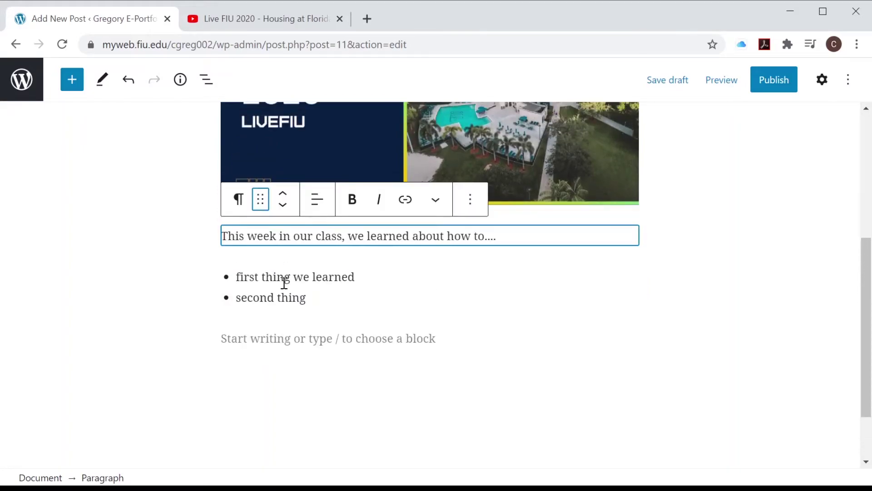
{"action": "left_click", "coordinate": [506, 301]}
{"action": "scroll", "coordinate": [527, 303], "scroll_direction": "up", "scroll_amount": 5}
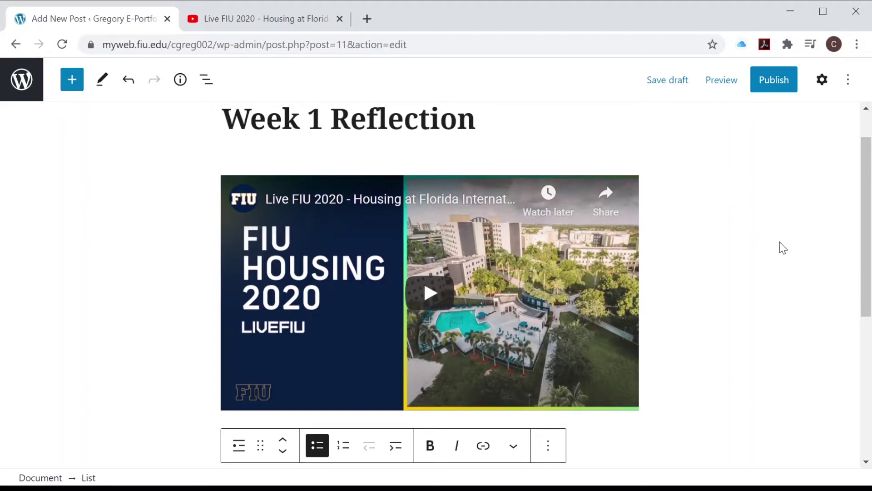
- Below the bullet list, add a paragraph saying the article It's Time for Miami to Embrace Bilingualism was eye-opening
{"action": "key", "text": "Return"}
{"action": "key", "text": "Return"}
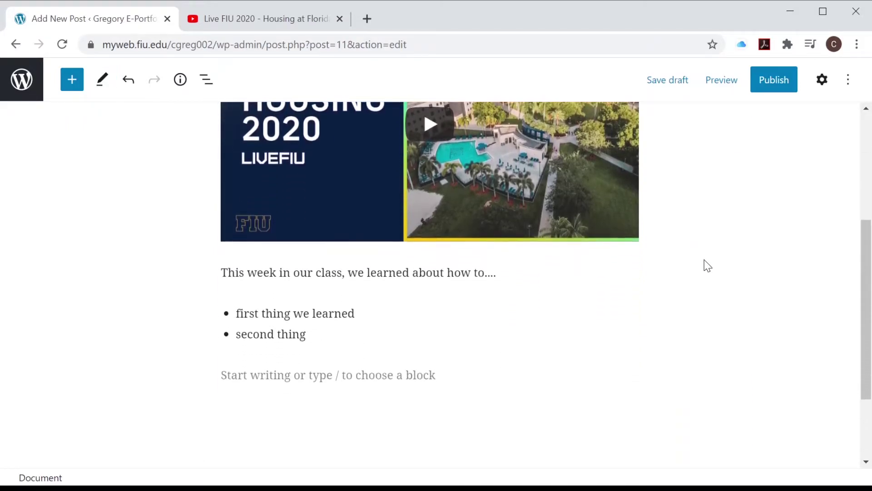
{"action": "mouse_move", "coordinate": [636, 283]}
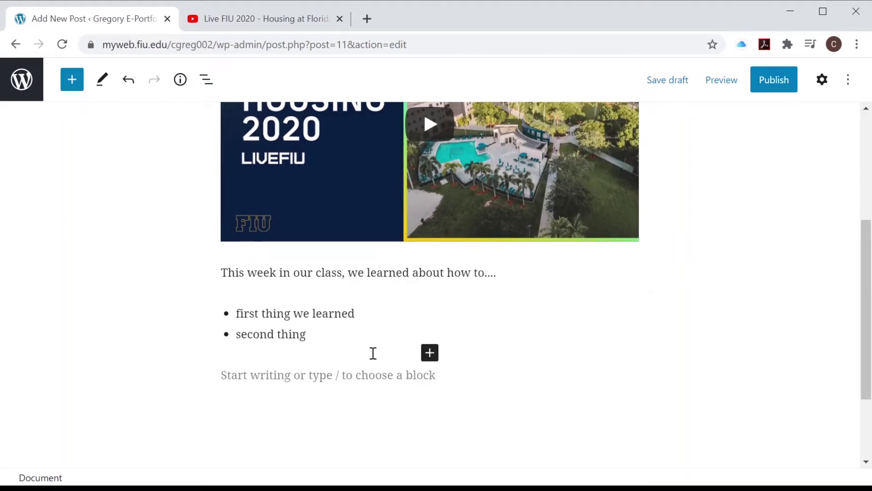
{"action": "left_click", "coordinate": [365, 376]}
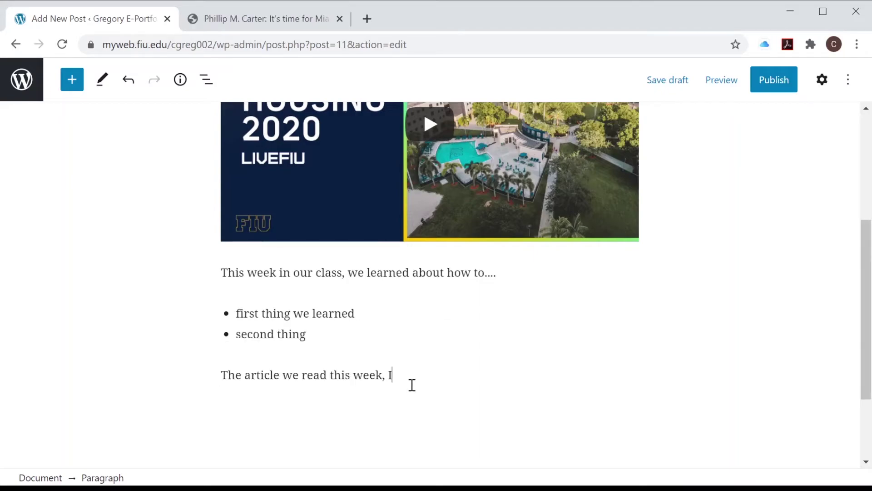
{"action": "type", "text": "t's Time for Miami to Embrace Bilingualism, was eye-opening for me."}
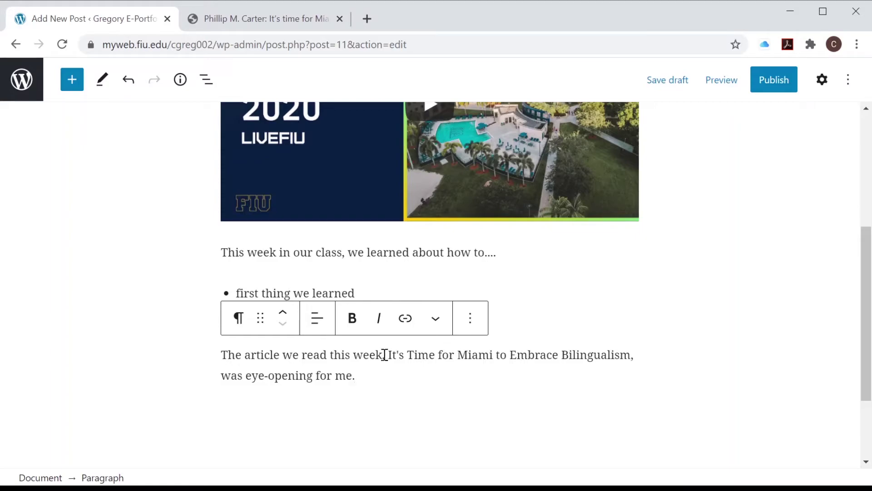
- Link the article title in the paragraph to the FIU News article's web address
{"action": "left_click_drag", "start_coordinate": [397, 355], "coordinate": [450, 355]}
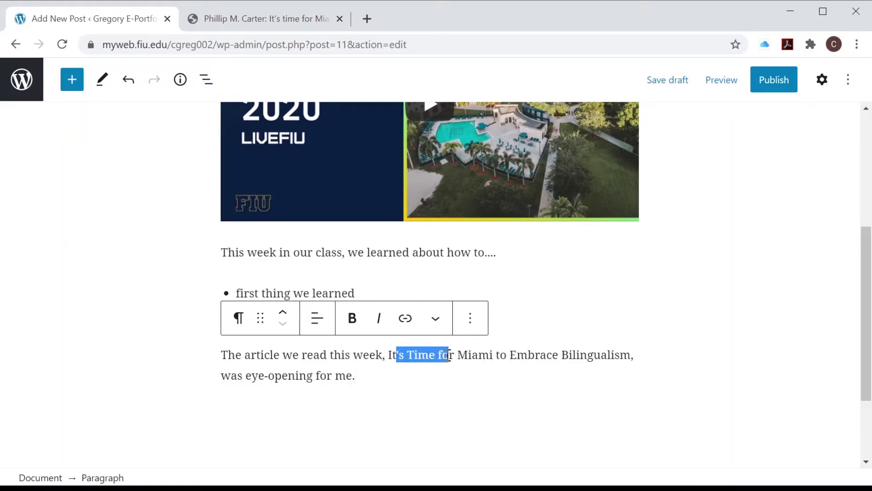
{"action": "left_click", "coordinate": [393, 354]}
{"action": "left_click_drag", "start_coordinate": [388, 355], "coordinate": [630, 355]}
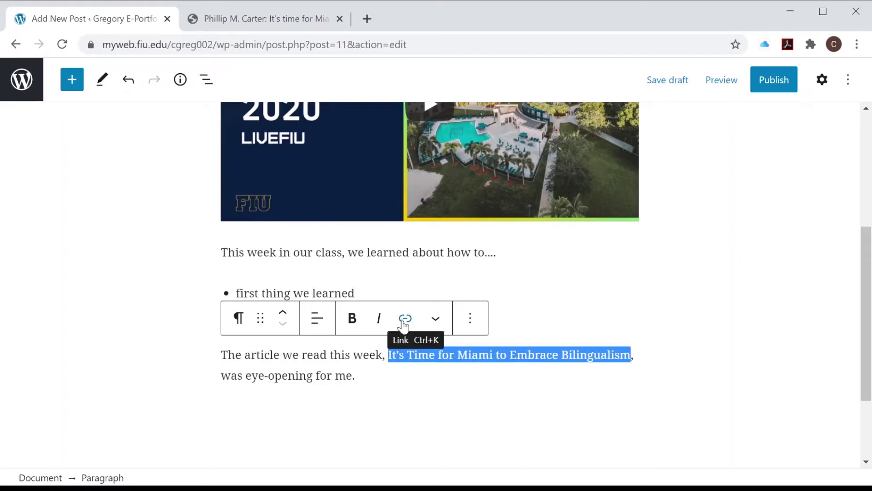
{"action": "left_click", "coordinate": [404, 319]}
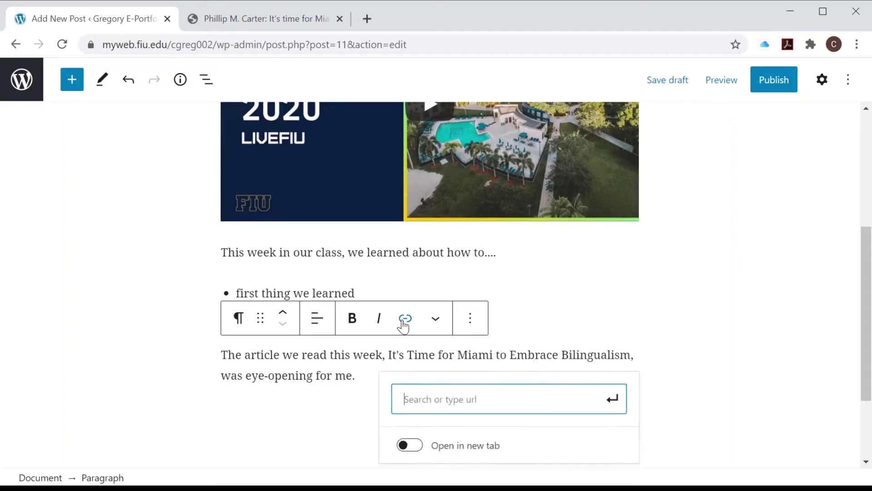
{"action": "left_click", "coordinate": [285, 29]}
{"action": "left_click", "coordinate": [277, 48]}
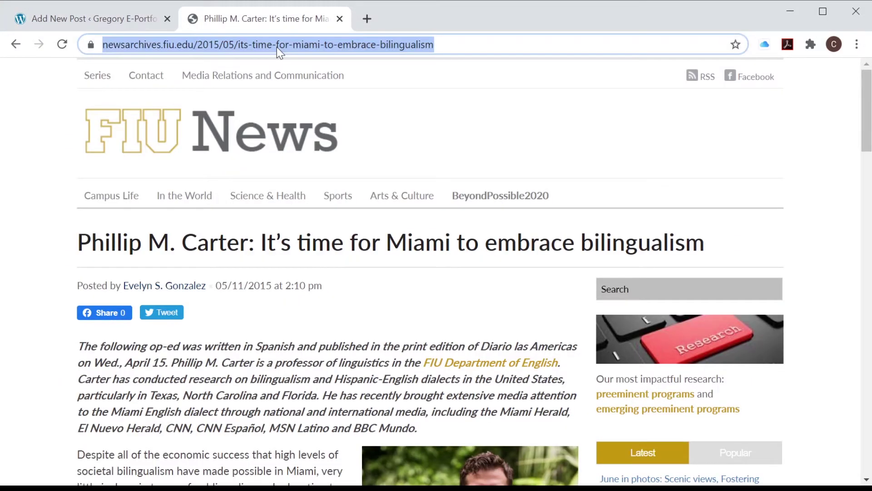
{"action": "left_click", "coordinate": [131, 17]}
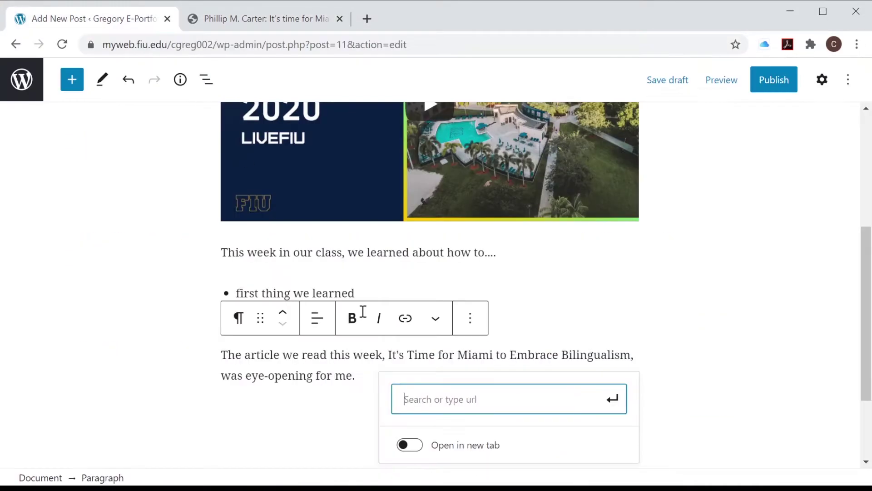
{"action": "key", "text": "ctrl+v"}
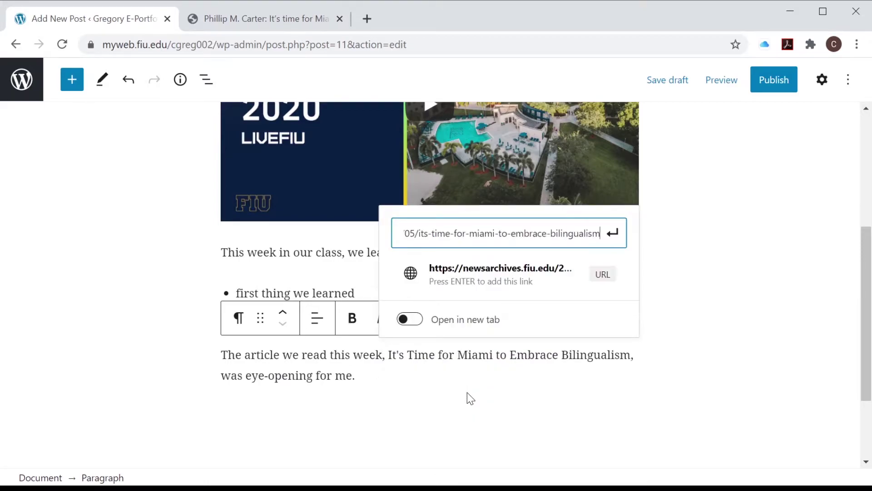
{"action": "key", "text": "Return"}
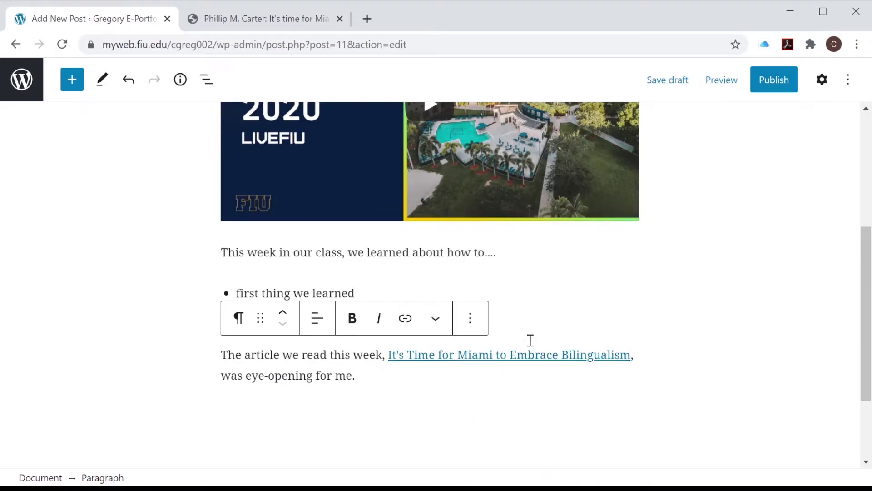
- Bring up the post's preview options
{"action": "left_click", "coordinate": [664, 357]}
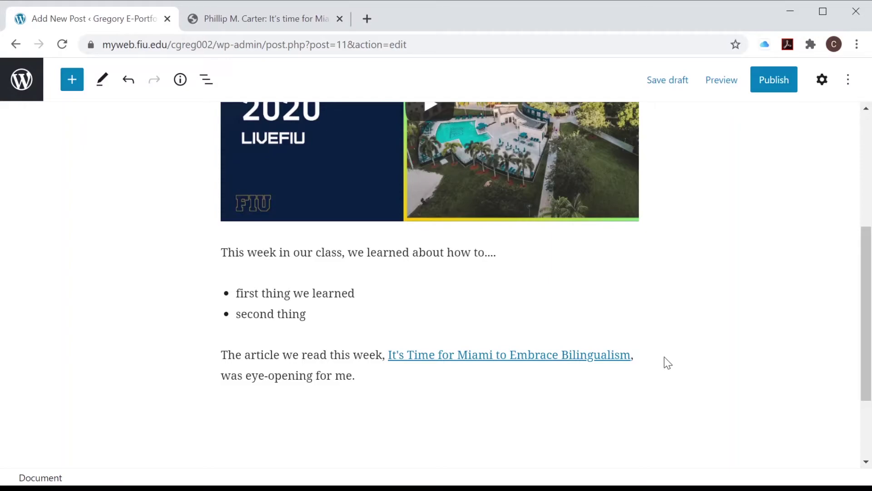
{"action": "scroll", "coordinate": [665, 356], "scroll_direction": "up", "scroll_amount": 5}
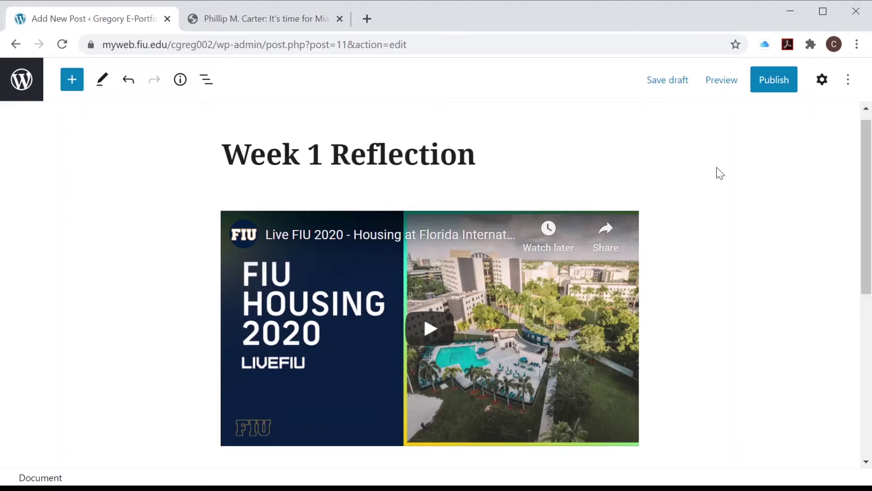
{"action": "left_click", "coordinate": [723, 86]}
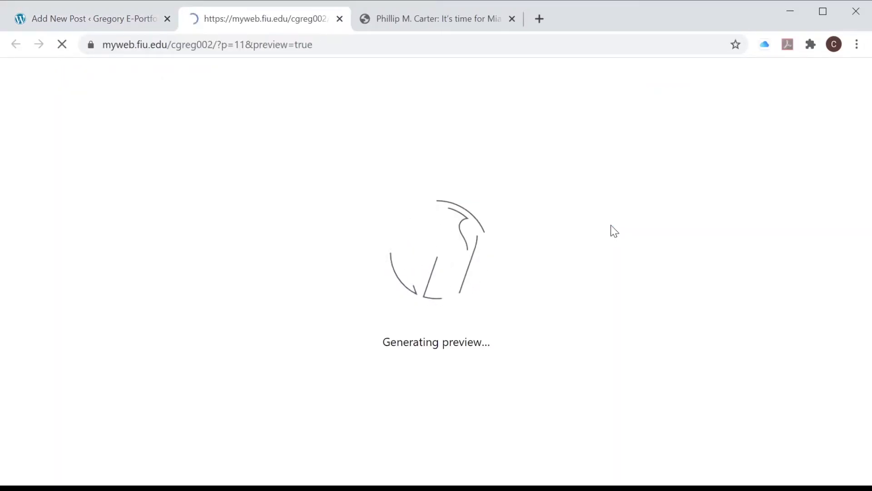
- Scroll through the Week 1 Reflection preview to review it
{"action": "scroll", "coordinate": [753, 249], "scroll_direction": "down", "scroll_amount": 10}
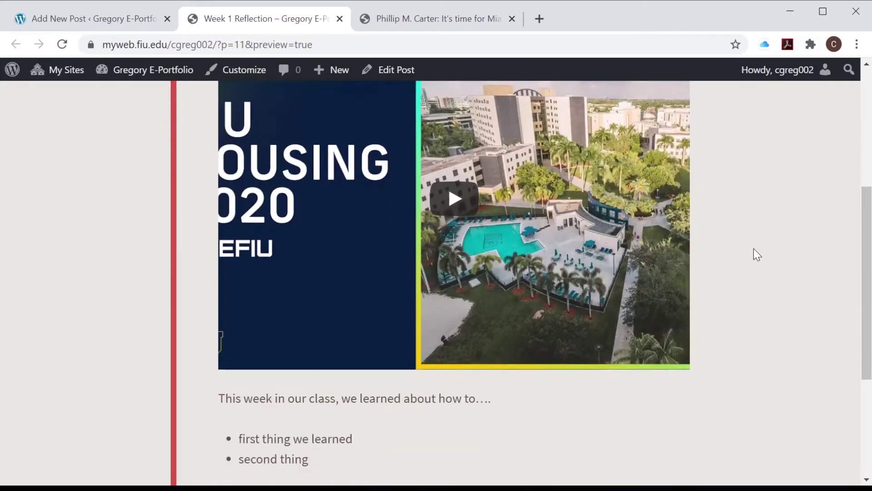
{"action": "scroll", "coordinate": [754, 249], "scroll_direction": "up", "scroll_amount": 3}
{"action": "scroll", "coordinate": [754, 249], "scroll_direction": "up", "scroll_amount": 6}
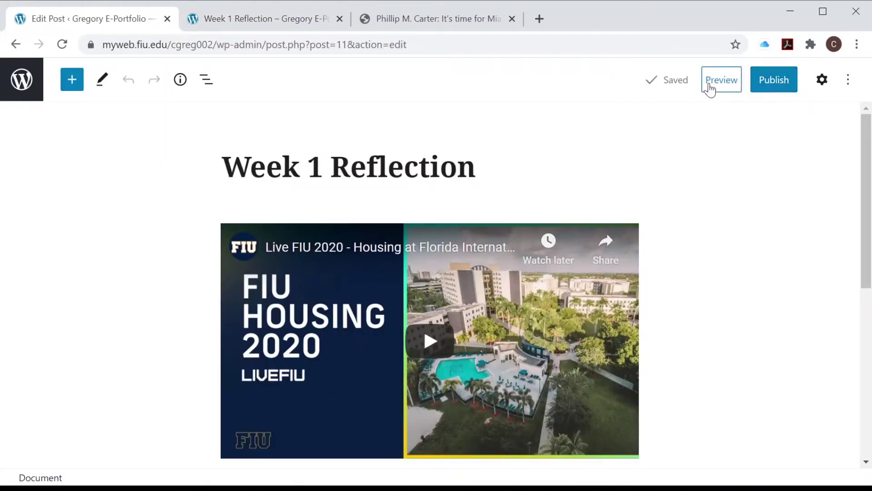
{"action": "scroll", "coordinate": [741, 259], "scroll_direction": "down", "scroll_amount": 1}
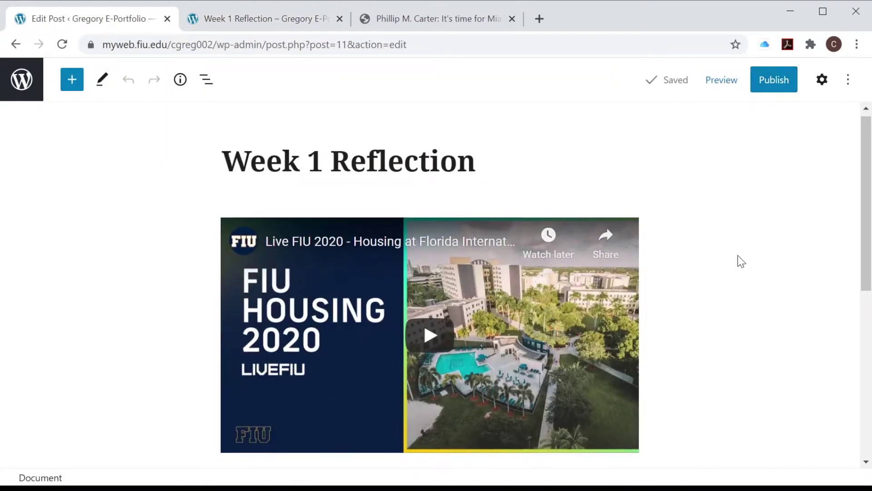
- Publish the Week 1 Reflection post and view the live post
{"action": "left_click", "coordinate": [763, 84]}
{"action": "left_click", "coordinate": [764, 84]}
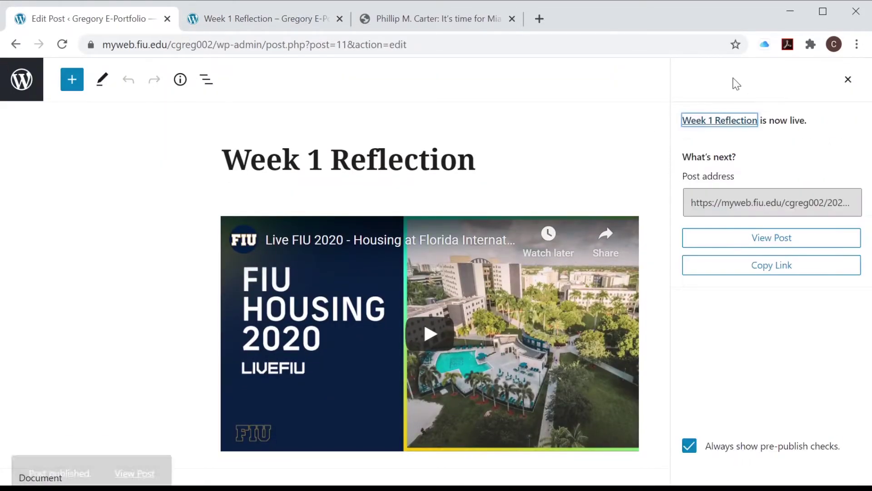
{"action": "left_click", "coordinate": [128, 441]}
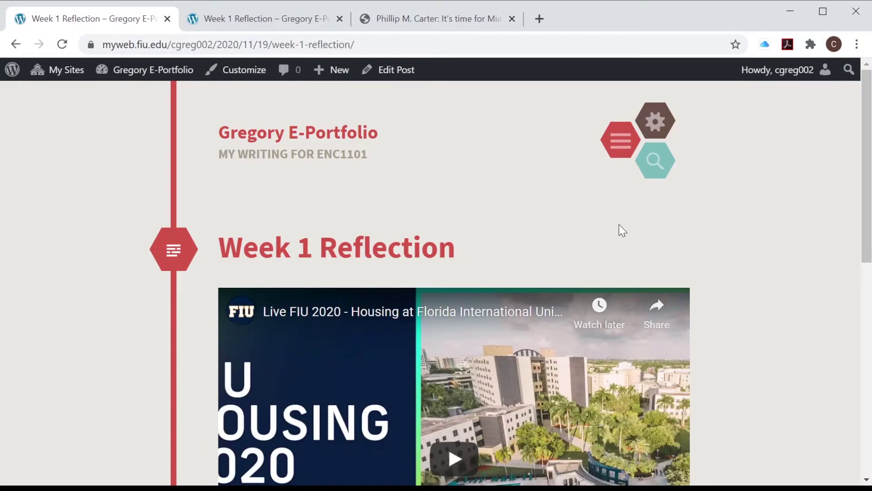
- Browse the live site's navigation menu, Sample Page and widget panel
{"action": "left_click", "coordinate": [619, 141]}
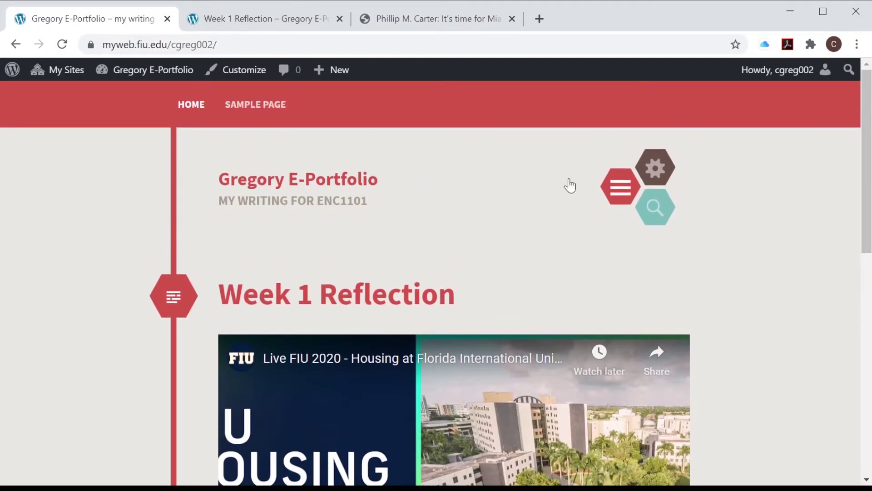
{"action": "left_click", "coordinate": [253, 106]}
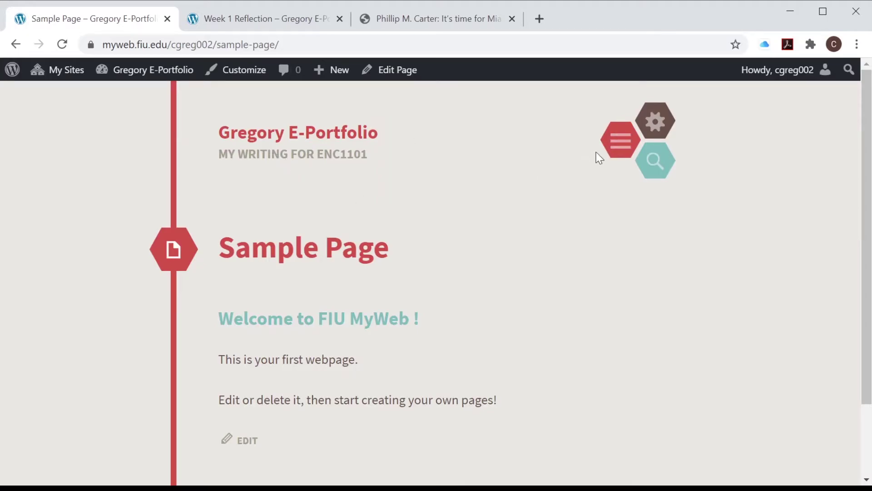
{"action": "left_click", "coordinate": [650, 119]}
- Go to the site dashboard and open the All Posts list
{"action": "mouse_move", "coordinate": [166, 68]}
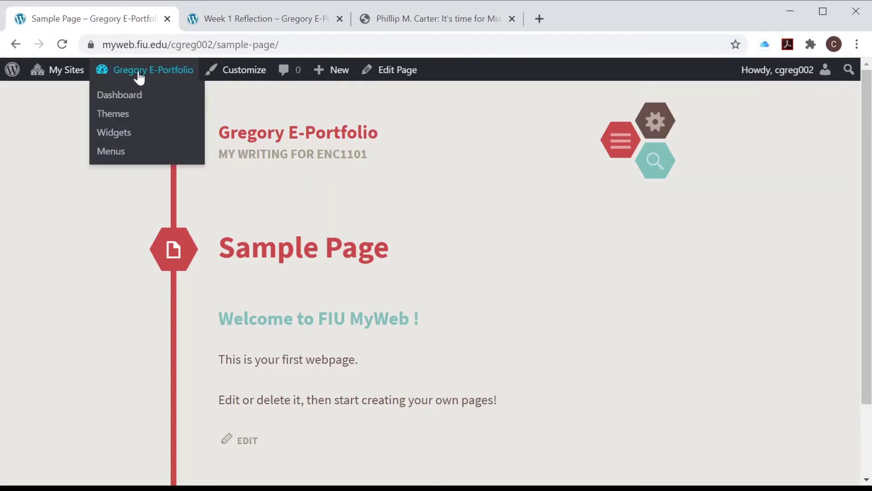
{"action": "left_click", "coordinate": [127, 95]}
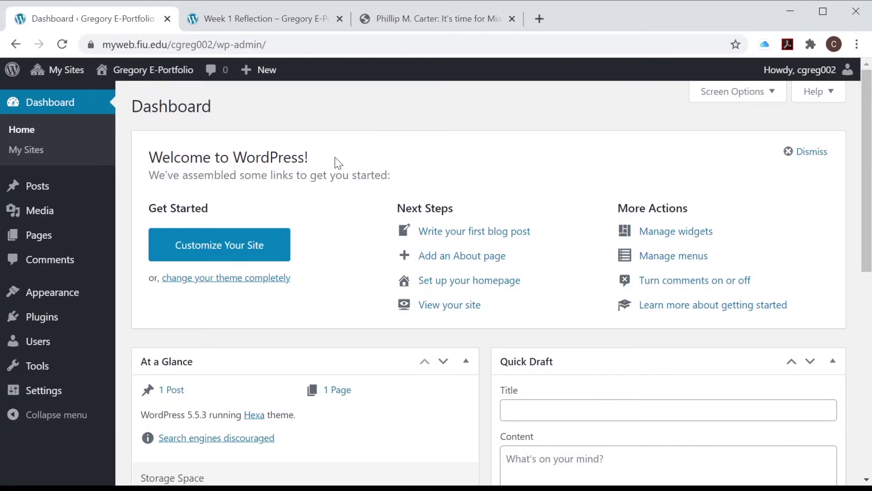
{"action": "left_click", "coordinate": [44, 187]}
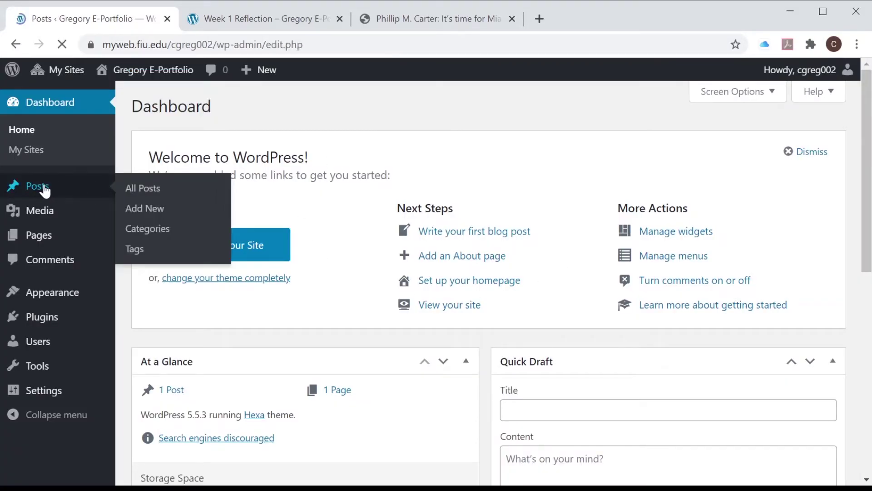
{"action": "mouse_move", "coordinate": [216, 254]}
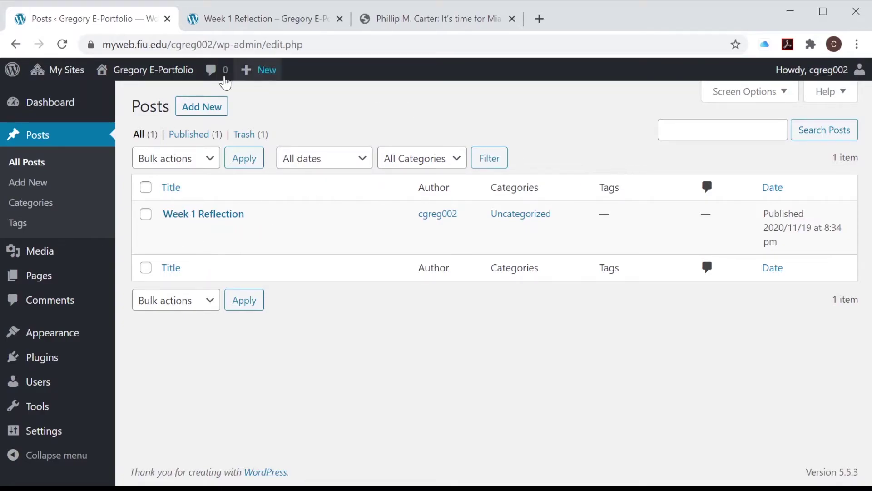
{"action": "mouse_move", "coordinate": [155, 78]}
- Visit the live site's front page and scroll through it
{"action": "left_click", "coordinate": [148, 96]}
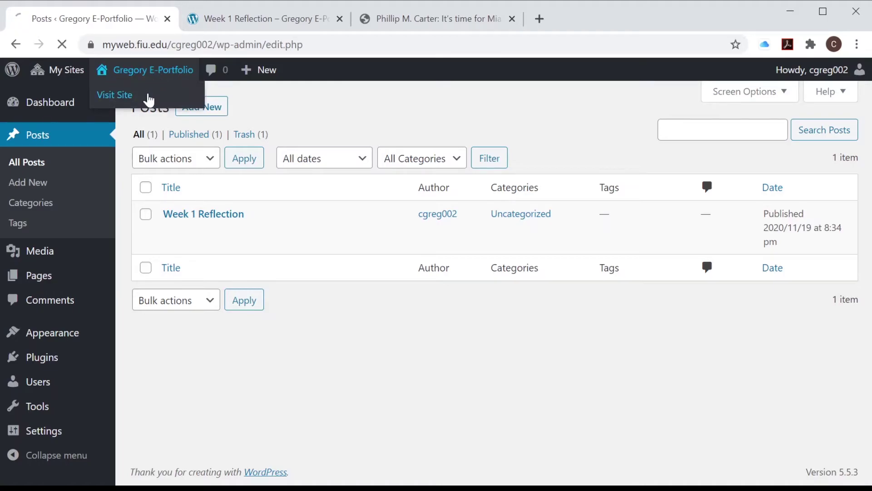
{"action": "scroll", "coordinate": [512, 239], "scroll_direction": "down", "scroll_amount": 4}
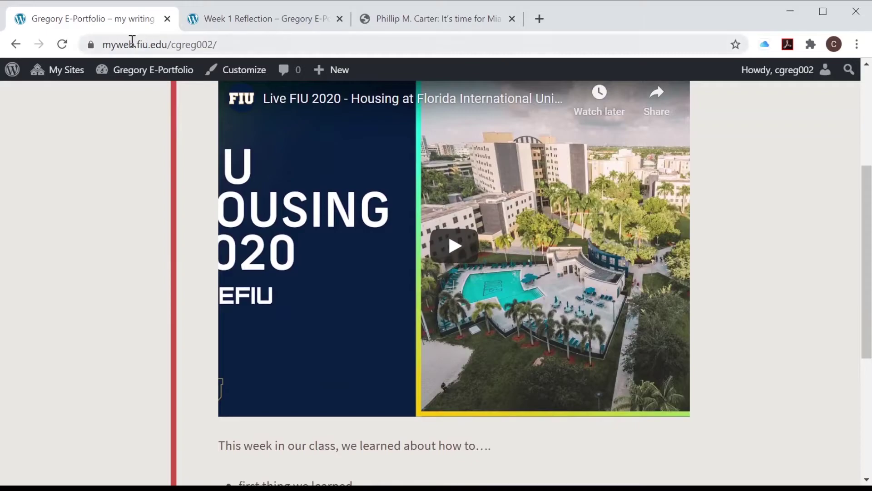
{"action": "scroll", "coordinate": [219, 187], "scroll_direction": "up", "scroll_amount": 4}
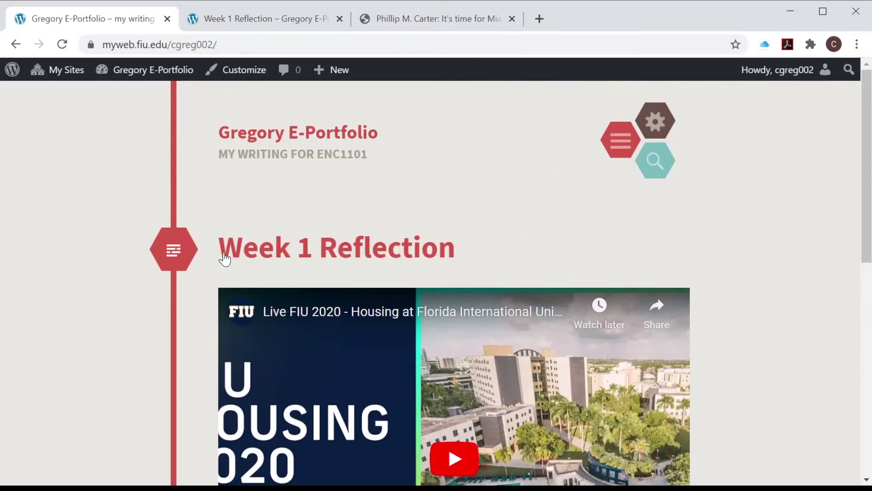
{"action": "scroll", "coordinate": [822, 237], "scroll_direction": "down", "scroll_amount": 5}
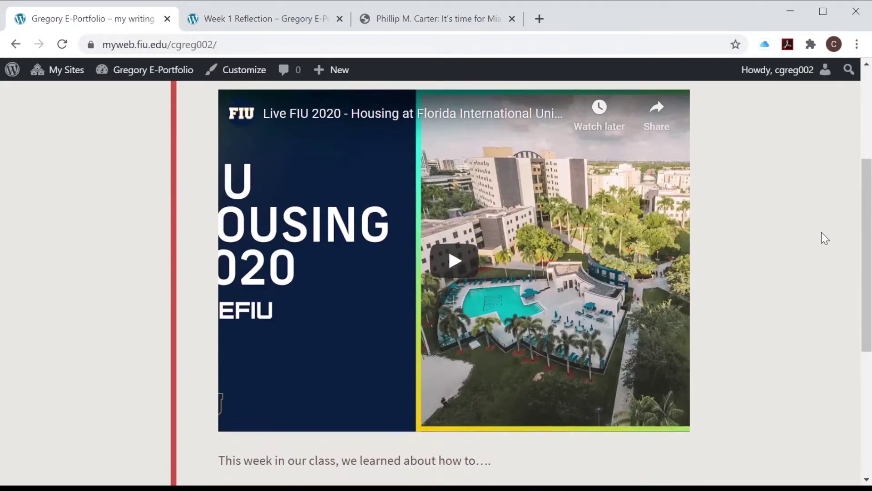
{"action": "scroll", "coordinate": [822, 236], "scroll_direction": "up", "scroll_amount": 5}
- Return to the dashboard and reopen All Posts, showing Week 1 Reflection
{"action": "mouse_move", "coordinate": [134, 75]}
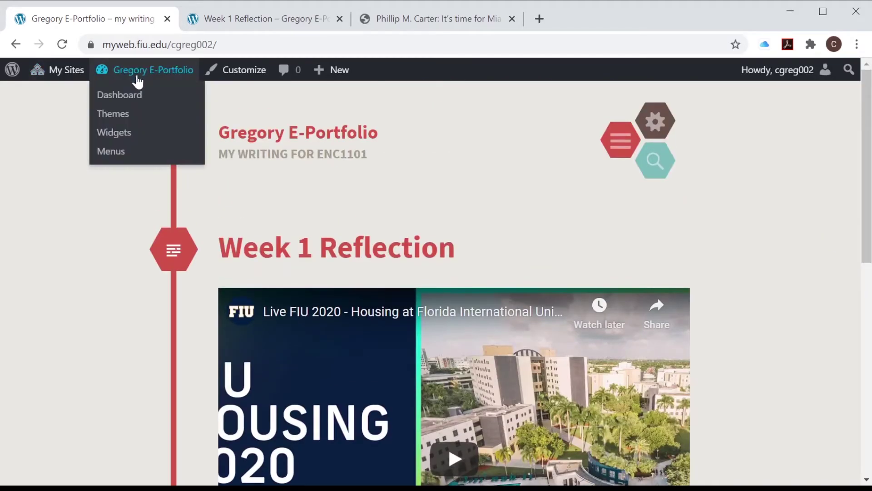
{"action": "left_click", "coordinate": [136, 96]}
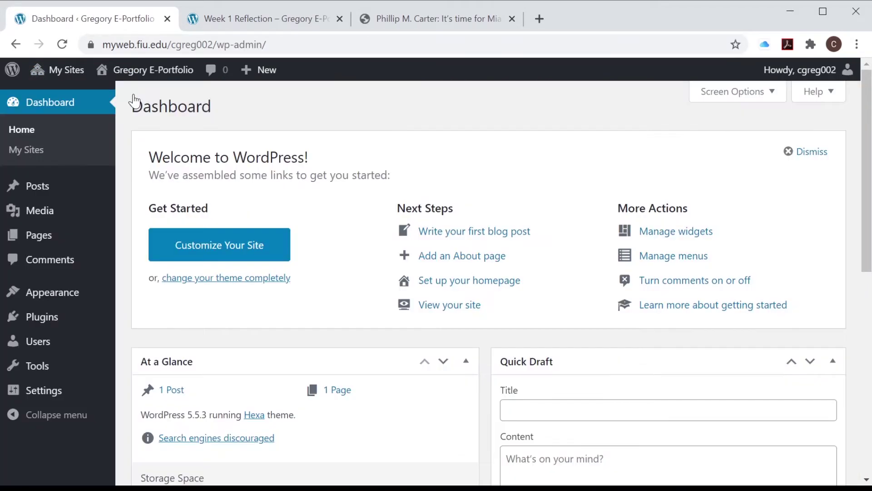
{"action": "mouse_move", "coordinate": [80, 186]}
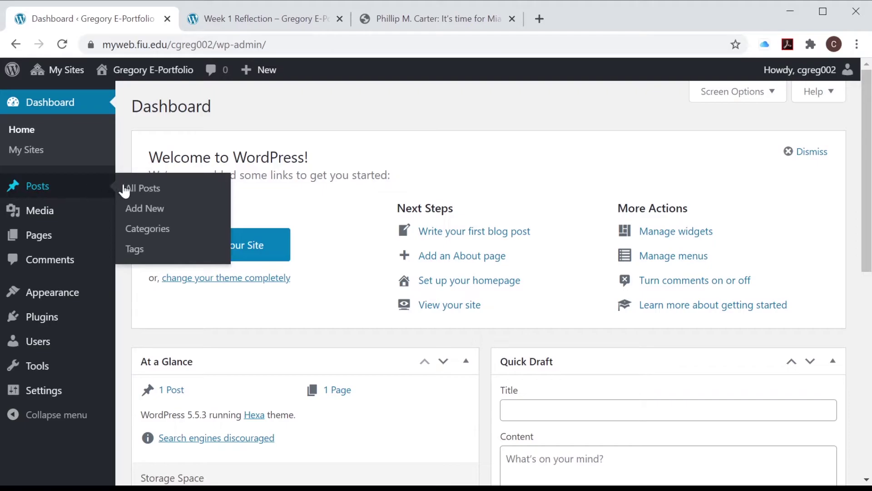
{"action": "left_click", "coordinate": [156, 190]}
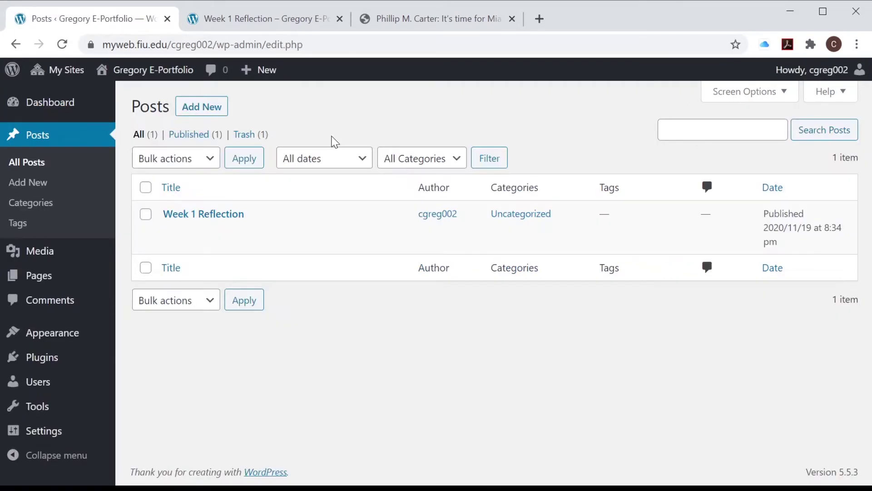
- Write a new post titled 'Week 2 Reflection' with body 'This is the reflection for week 2...'
{"action": "left_click", "coordinate": [201, 107]}
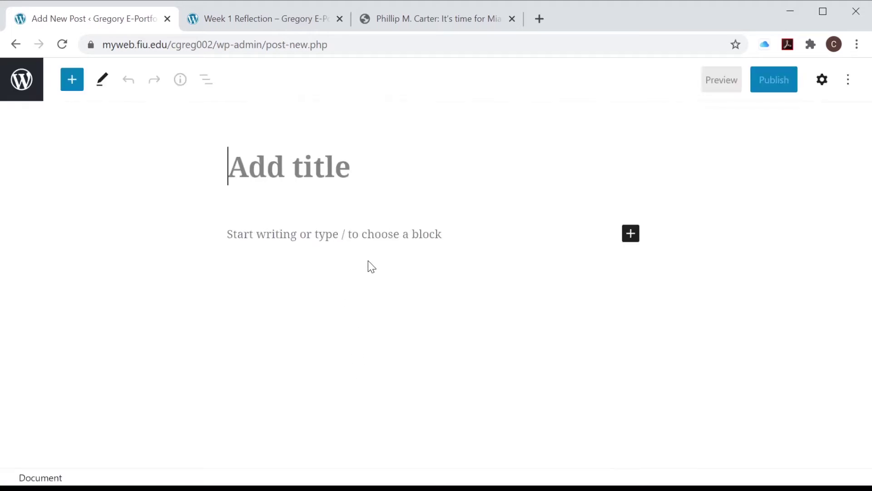
{"action": "type", "text": "Week 2 Reflection"}
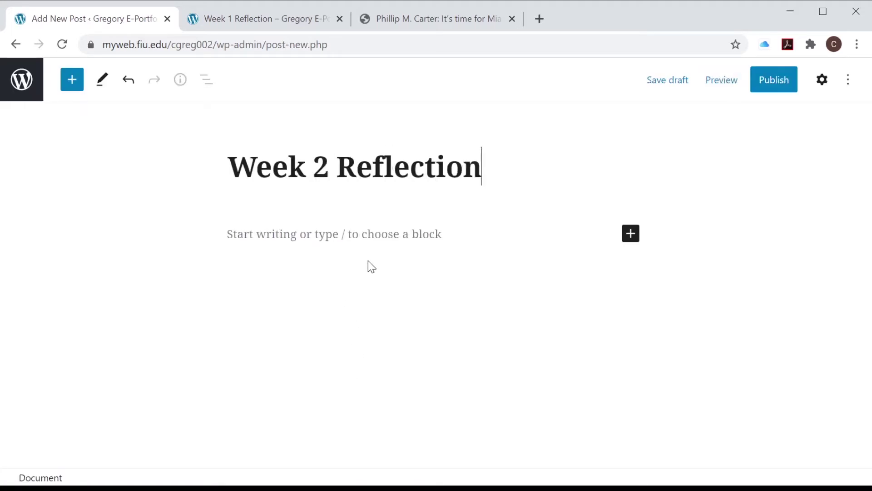
{"action": "left_click", "coordinate": [388, 236]}
{"action": "type", "text": "This is the reflection for week 2....."}
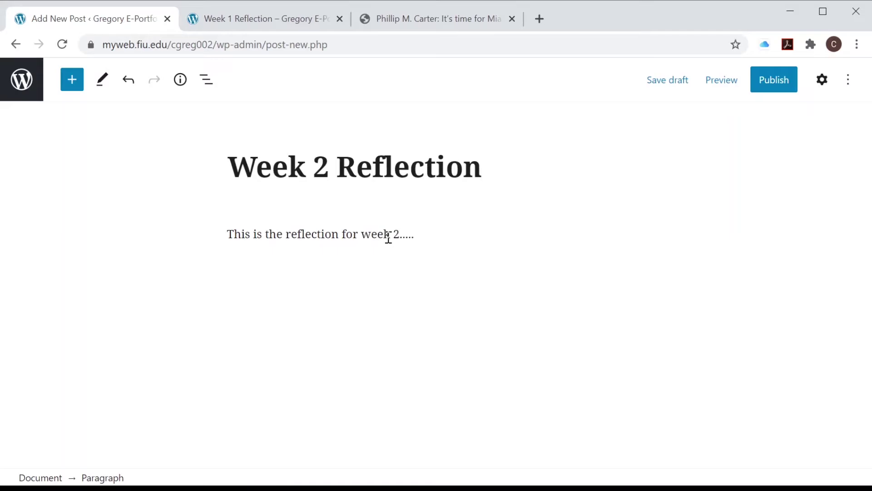
- Publish the Week 2 Reflection post and switch to the Week 1 Reflection preview tab
{"action": "left_click", "coordinate": [780, 85]}
{"action": "left_click", "coordinate": [731, 86]}
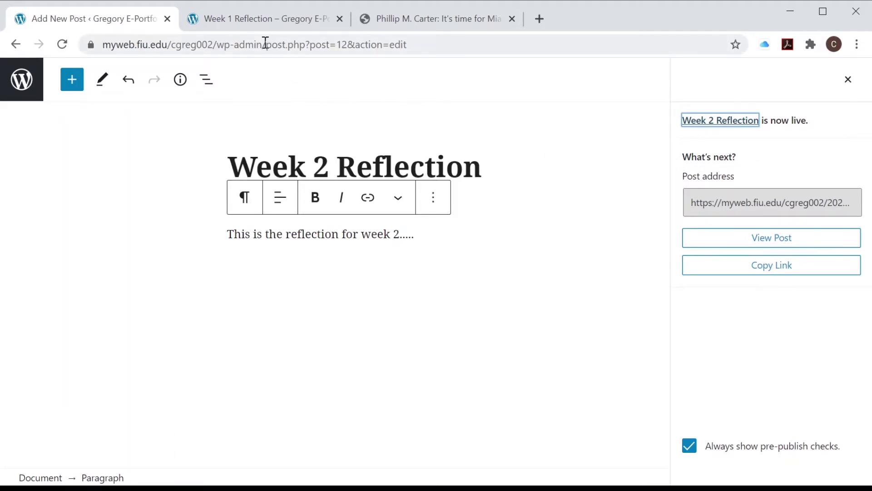
{"action": "left_click", "coordinate": [260, 23]}
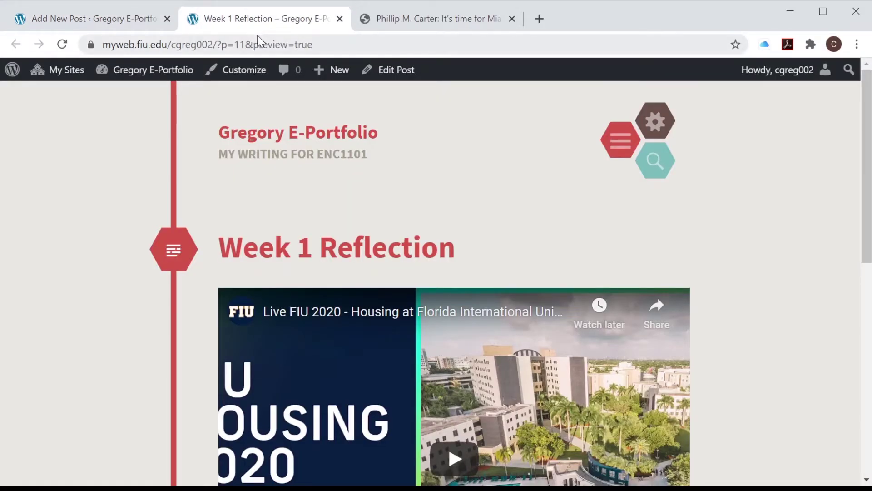
- Visit the live site to see Week 2 Reflection above Week 1, then open the Sample Page
{"action": "mouse_move", "coordinate": [58, 69]}
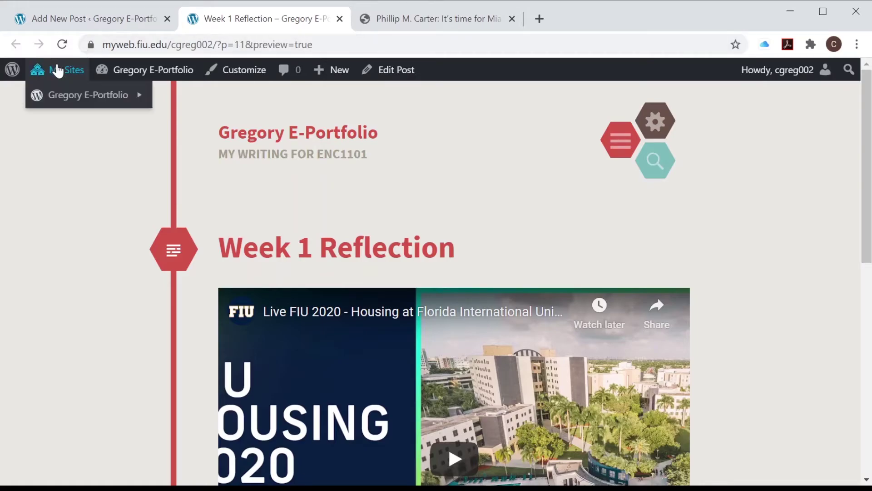
{"action": "mouse_move", "coordinate": [65, 96]}
{"action": "left_click", "coordinate": [163, 150]}
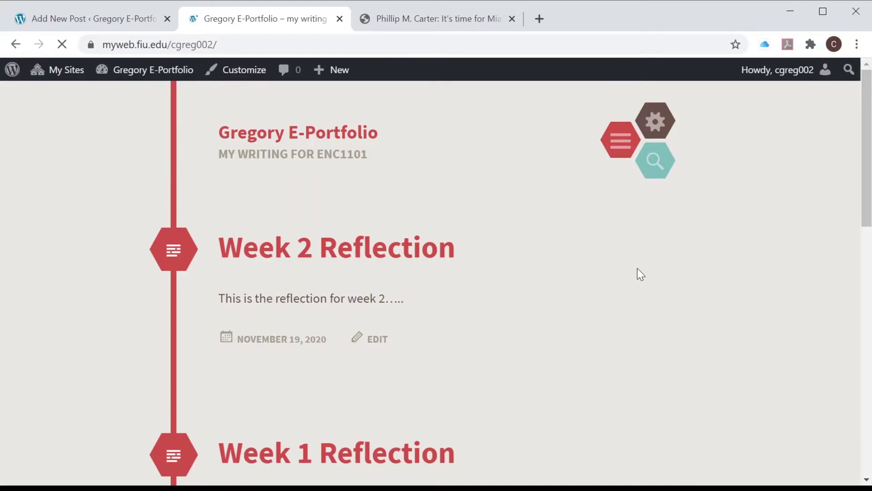
{"action": "scroll", "coordinate": [489, 282], "scroll_direction": "down", "scroll_amount": 3}
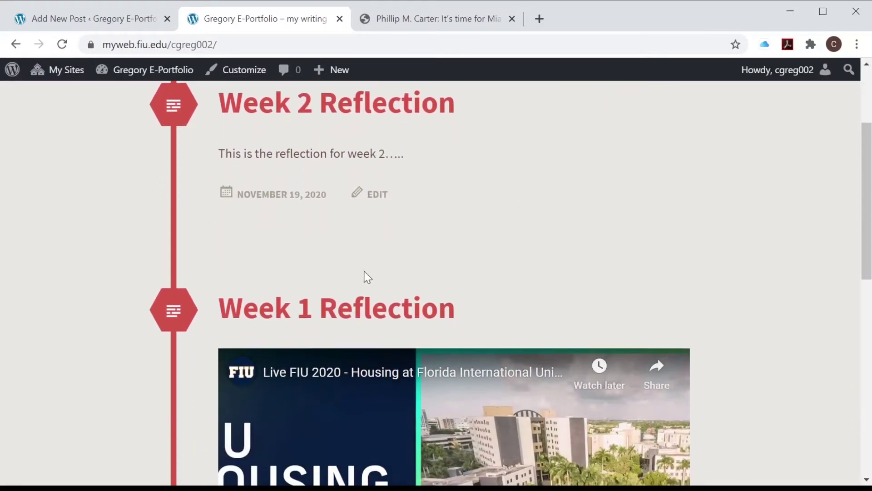
{"action": "scroll", "coordinate": [730, 244], "scroll_direction": "up", "scroll_amount": 2}
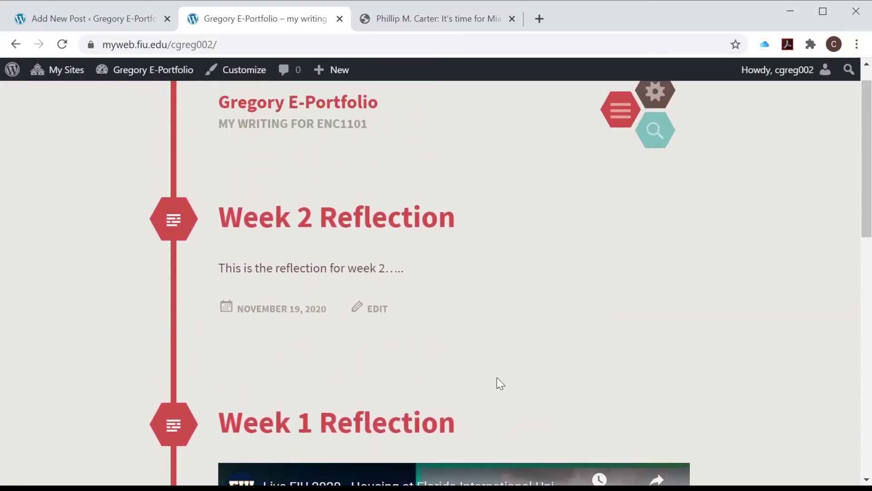
{"action": "scroll", "coordinate": [593, 220], "scroll_direction": "up", "scroll_amount": 1}
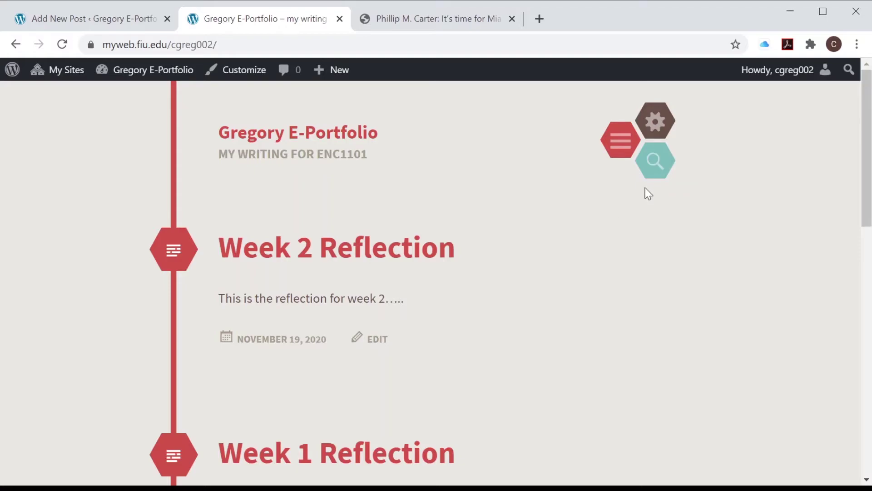
{"action": "left_click", "coordinate": [618, 144]}
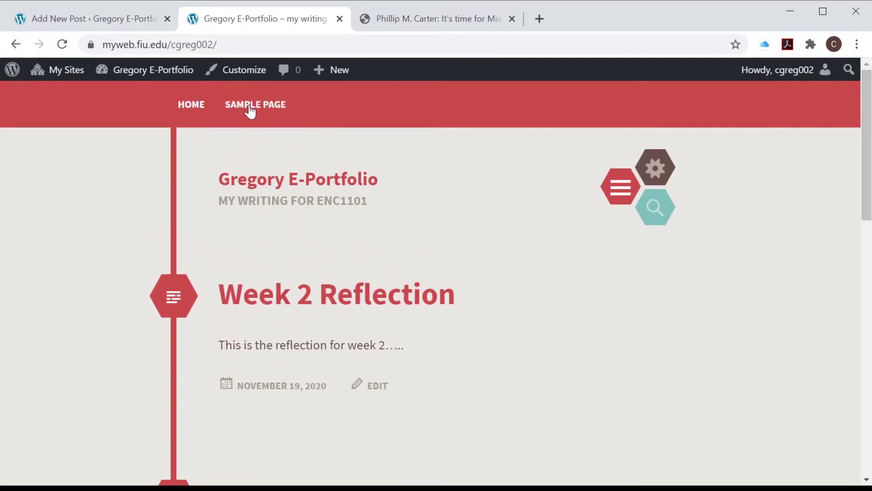
{"action": "left_click", "coordinate": [249, 104]}
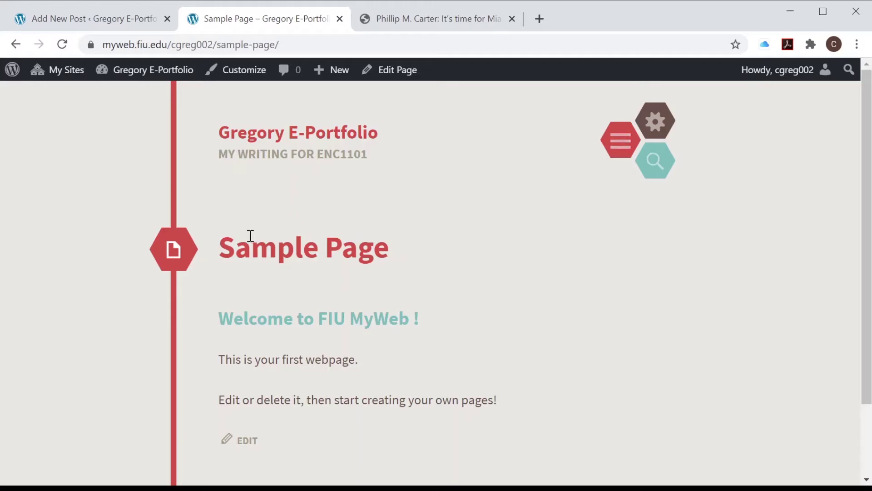
- Edit the Sample Page and retitle it 'About me'
{"action": "left_click", "coordinate": [391, 76]}
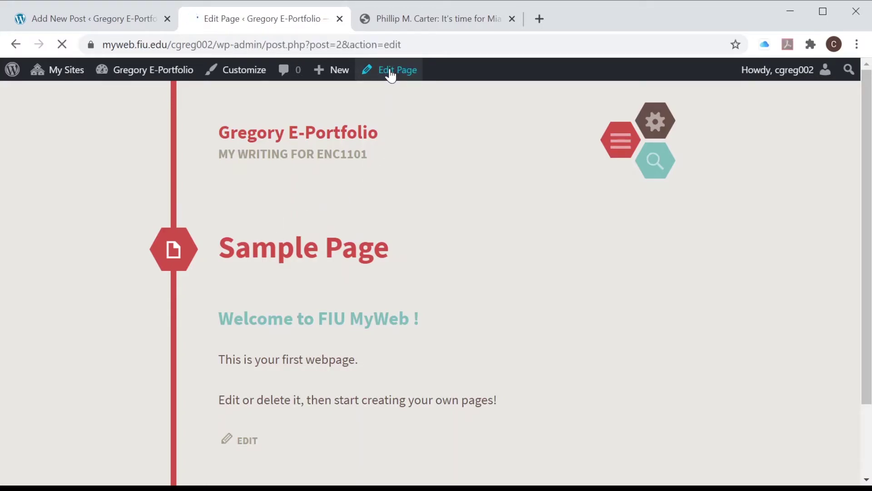
{"action": "left_click_drag", "start_coordinate": [404, 175], "coordinate": [229, 184]}
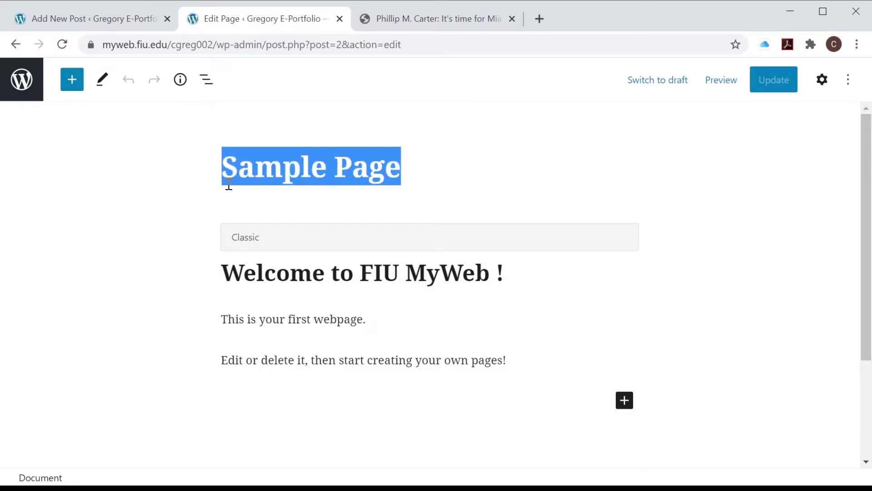
{"action": "type", "text": "About me"}
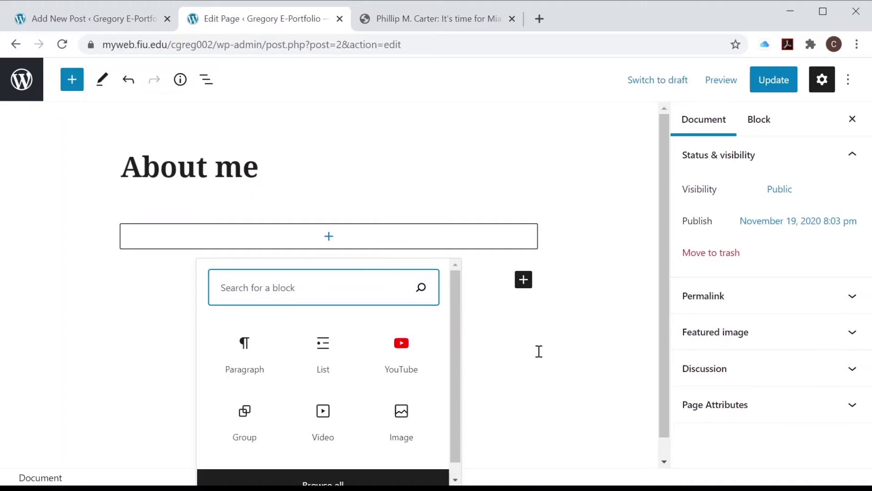
- Add the paragraph 'Here is where you can put a photo and biographical info' and update the page
{"action": "left_click", "coordinate": [248, 354]}
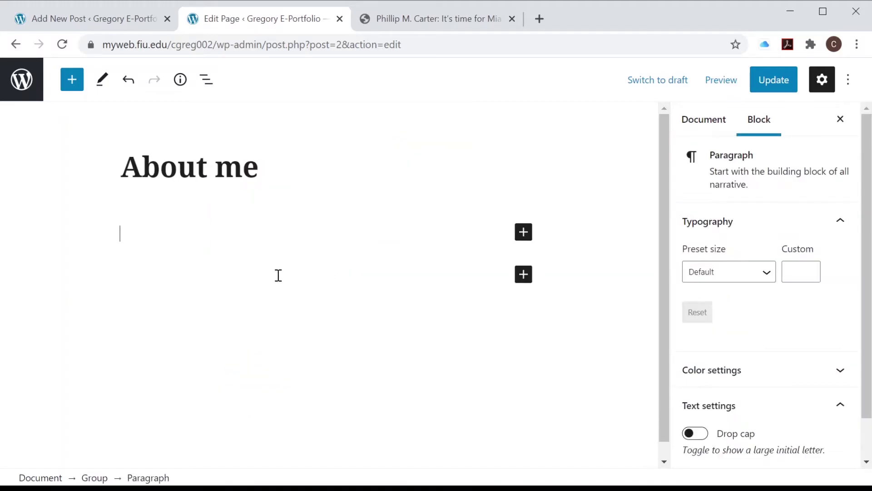
{"action": "left_click", "coordinate": [303, 255]}
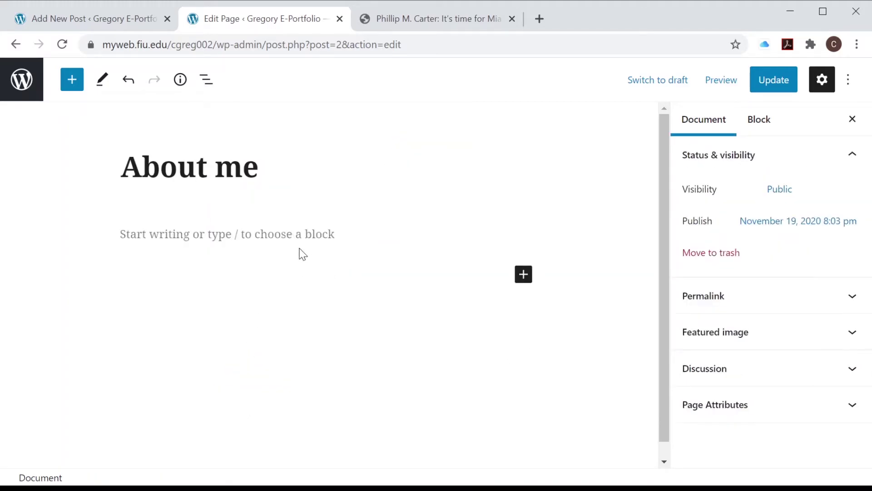
{"action": "left_click", "coordinate": [274, 234]}
{"action": "type", "text": "Here is where you can put a photo and biographical info"}
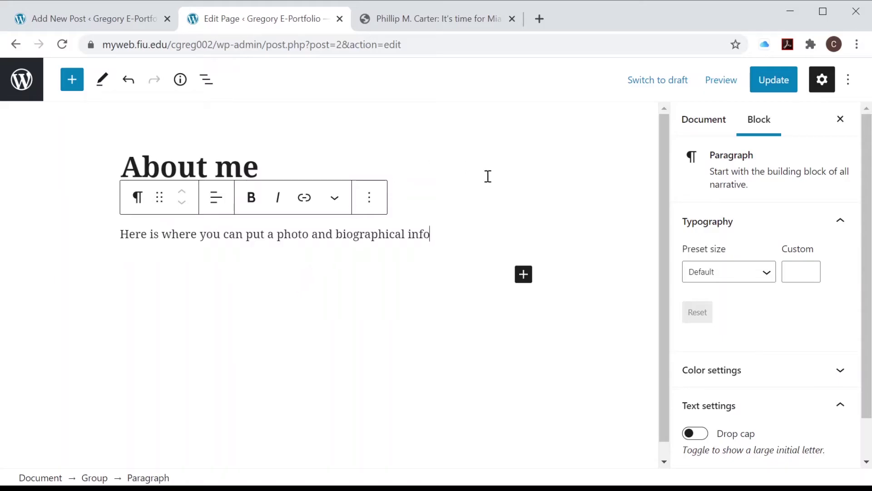
{"action": "left_click", "coordinate": [756, 82]}
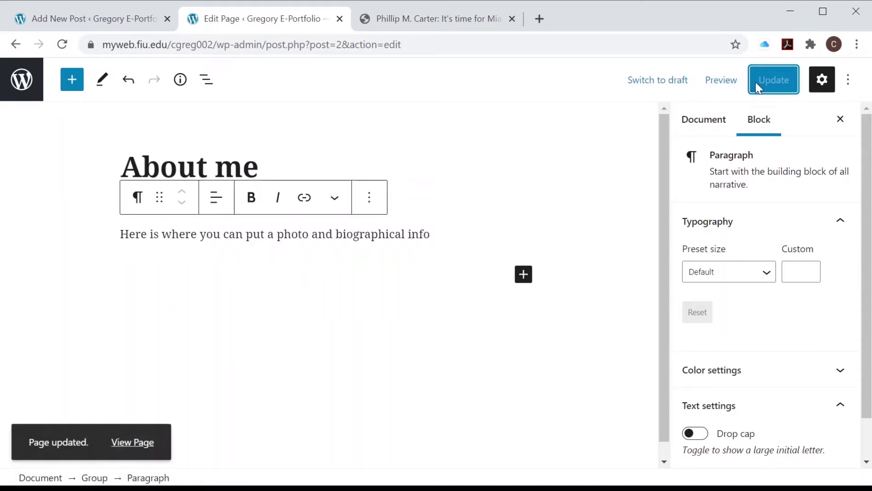
{"action": "left_click", "coordinate": [23, 79]}
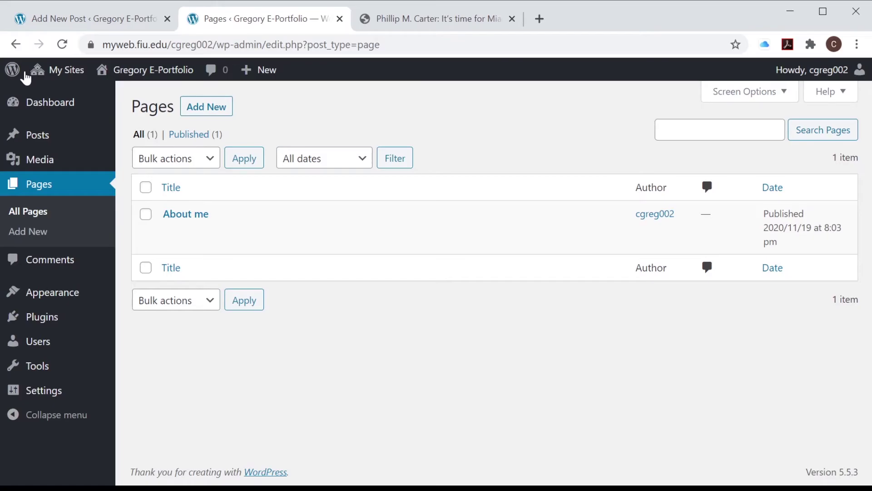
- Check the live site's HOME and ABOUT ME menu and the About me page text
{"action": "mouse_move", "coordinate": [157, 73]}
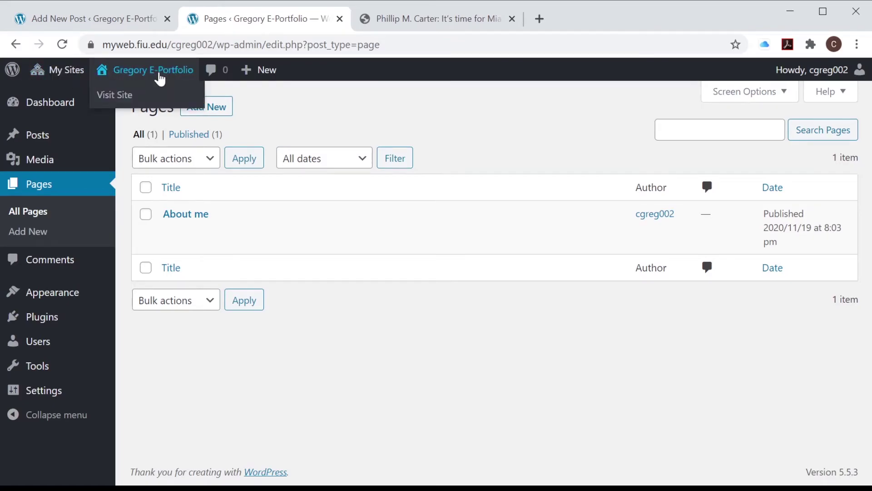
{"action": "left_click", "coordinate": [152, 96]}
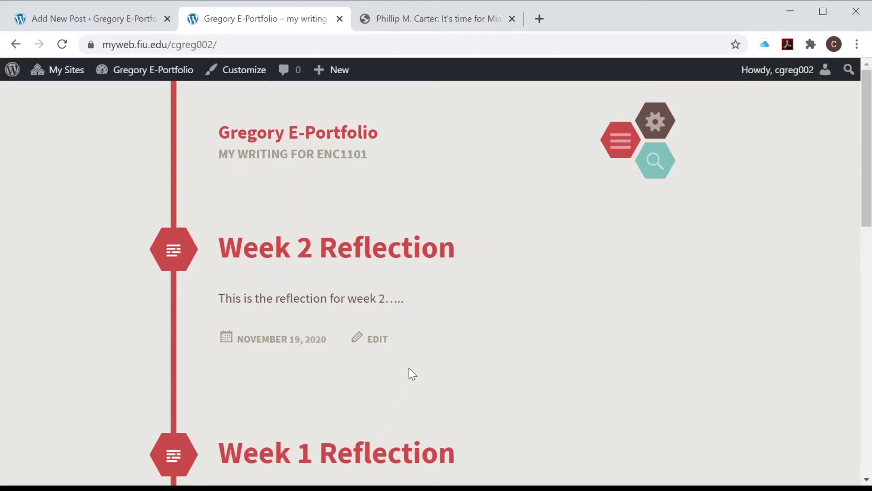
{"action": "left_click", "coordinate": [619, 150]}
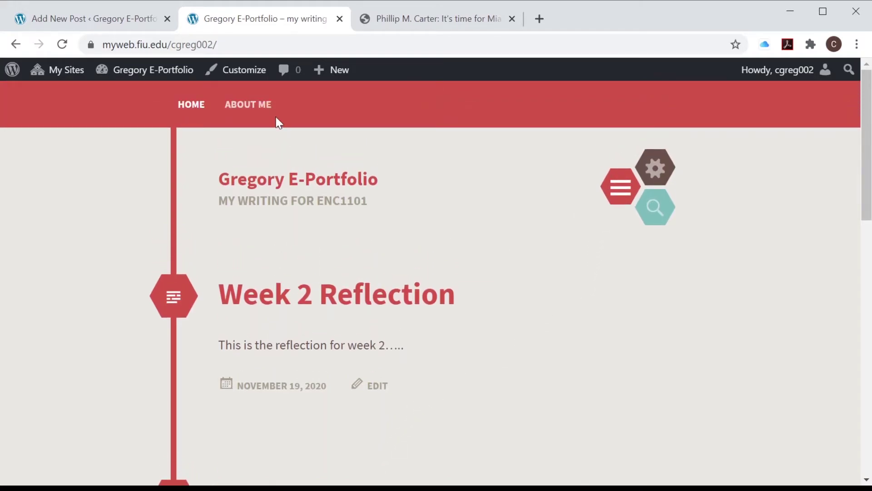
{"action": "left_click", "coordinate": [256, 108]}
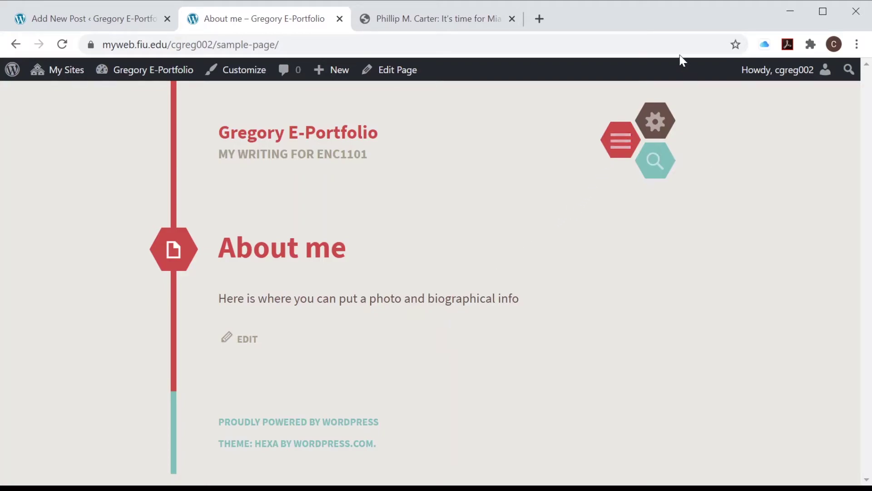
{"action": "left_click", "coordinate": [622, 148]}
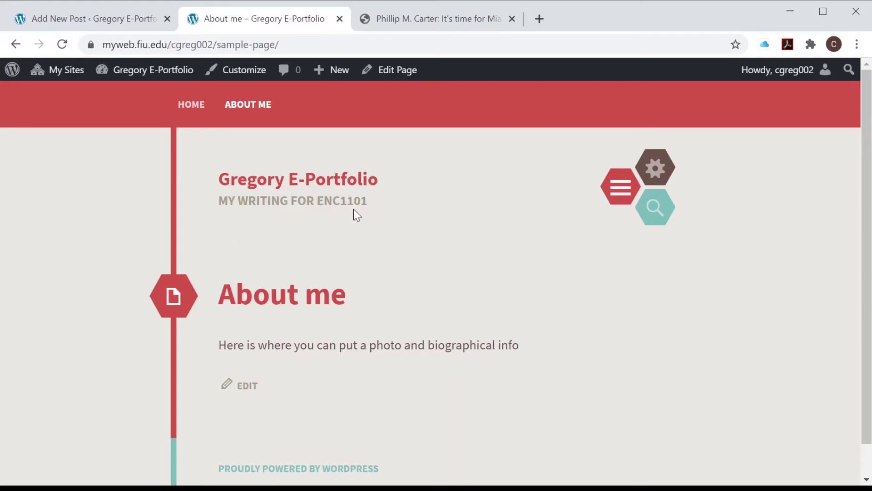
{"action": "scroll", "coordinate": [619, 192], "scroll_direction": "down", "scroll_amount": 2}
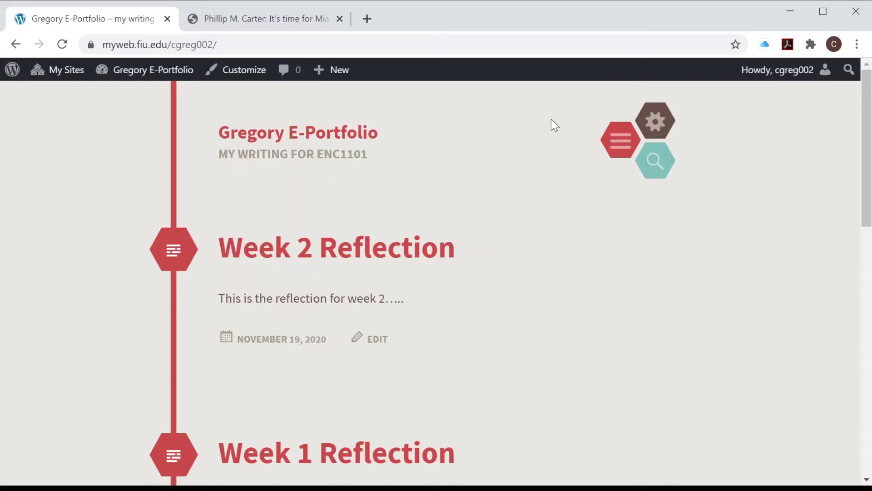
{"action": "left_click", "coordinate": [620, 139]}
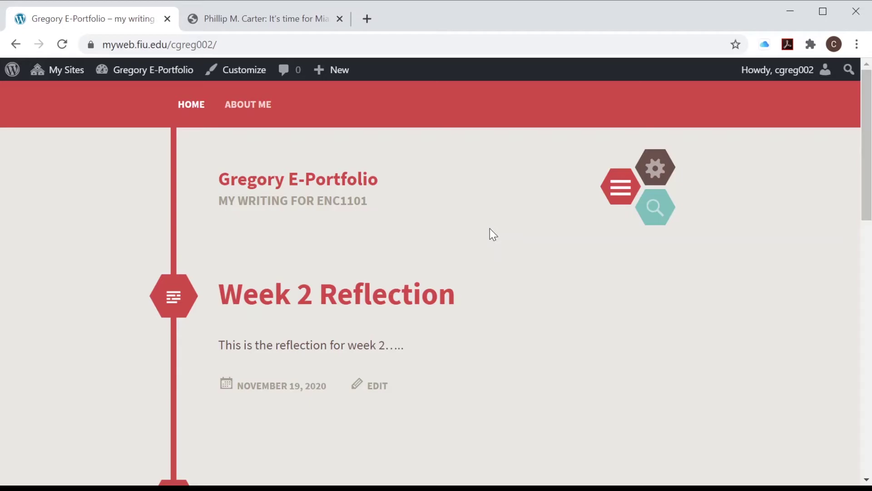
{"action": "left_click", "coordinate": [11, 70]}
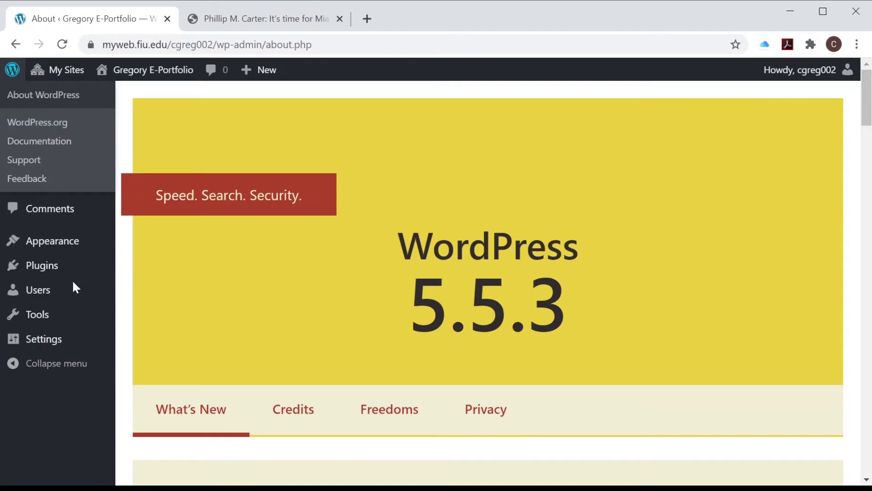
- Open Appearance > Themes and scroll down to the Catch Everest theme card
{"action": "mouse_move", "coordinate": [57, 195]}
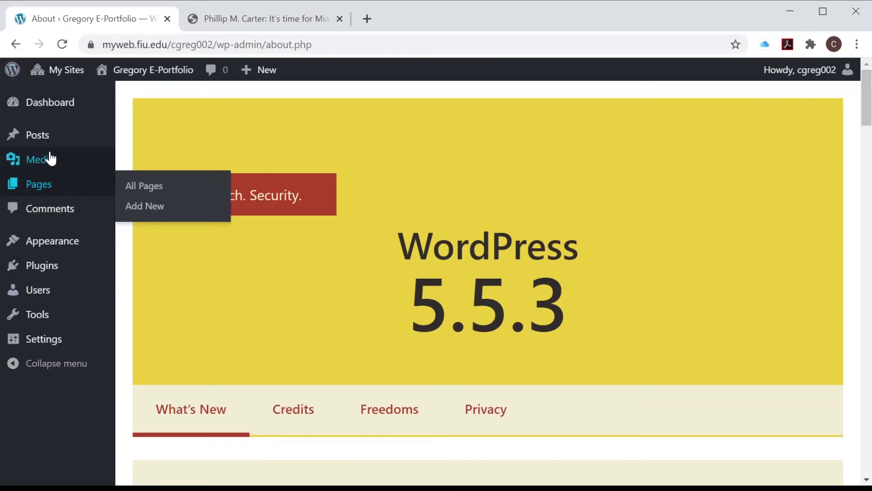
{"action": "mouse_move", "coordinate": [57, 251]}
{"action": "left_click", "coordinate": [124, 242]}
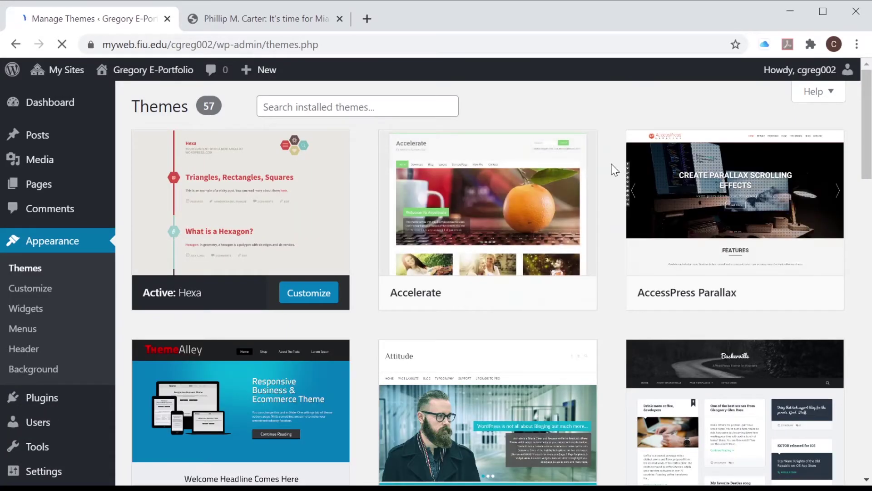
{"action": "scroll", "coordinate": [615, 170], "scroll_direction": "down", "scroll_amount": 2}
{"action": "scroll", "coordinate": [615, 172], "scroll_direction": "down", "scroll_amount": 1}
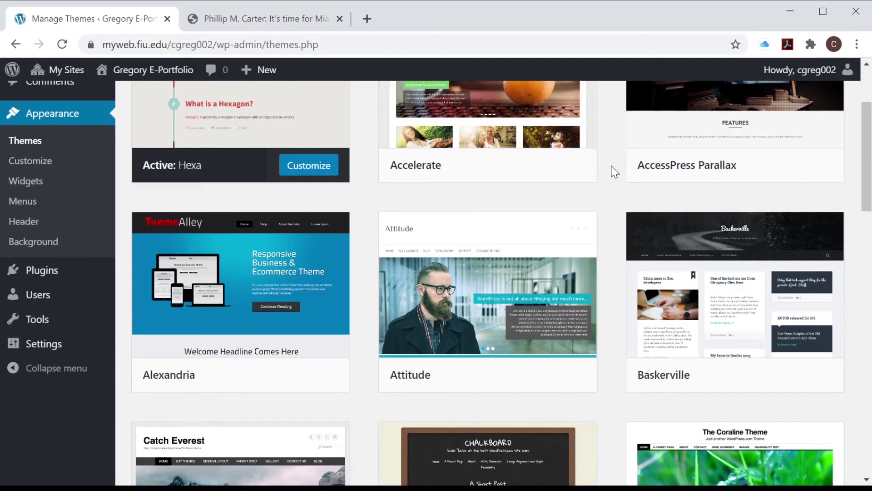
{"action": "scroll", "coordinate": [615, 172], "scroll_direction": "down", "scroll_amount": 4}
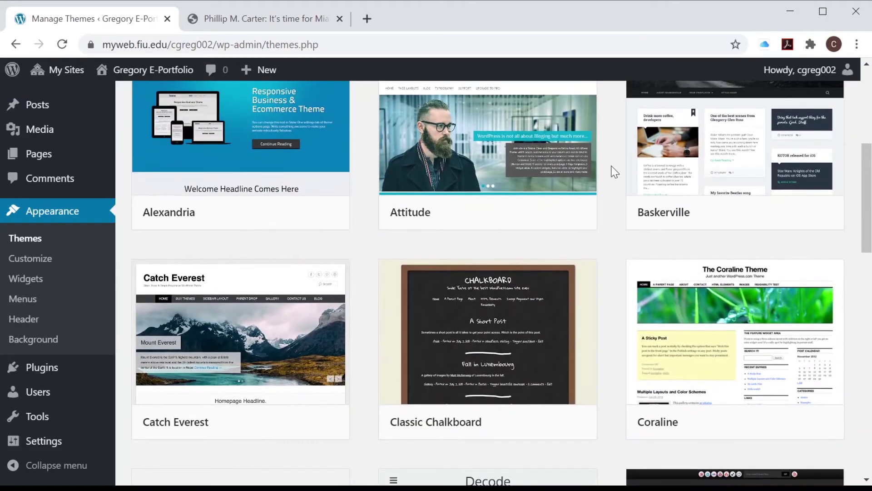
{"action": "mouse_move", "coordinate": [222, 371]}
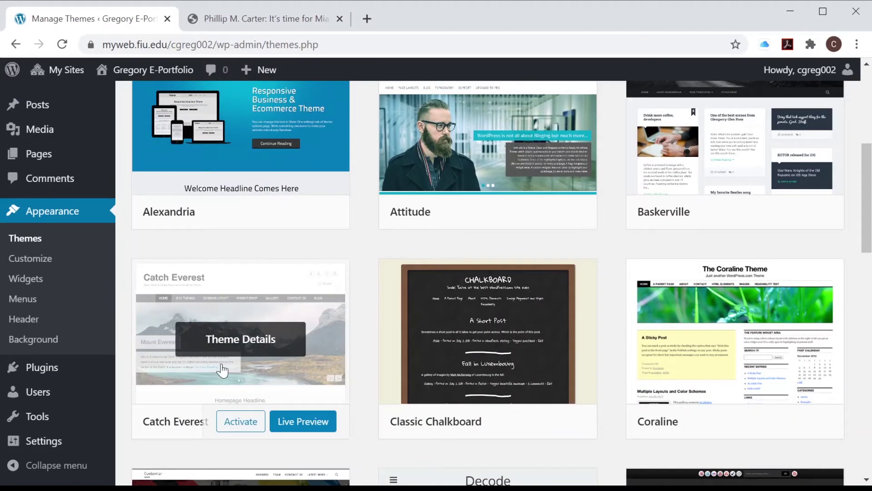
- Live-preview the site in Catch Everest, including its About me page
{"action": "left_click", "coordinate": [302, 418]}
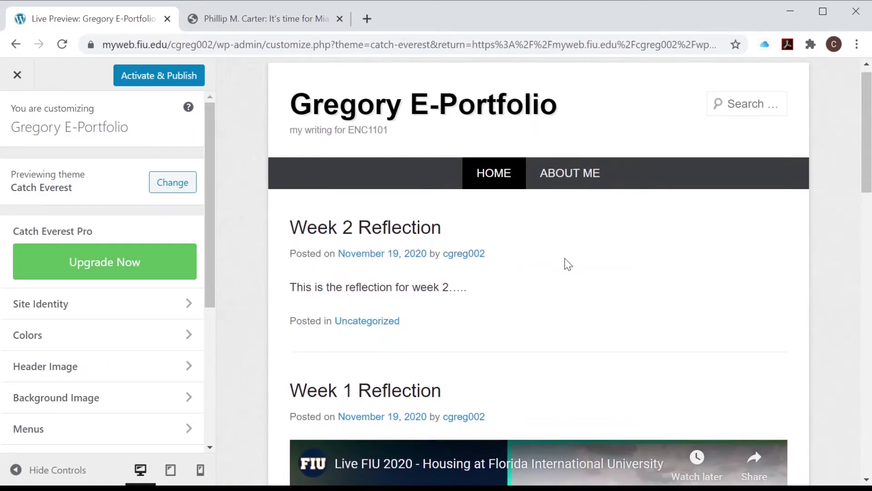
{"action": "scroll", "coordinate": [509, 372], "scroll_direction": "down", "scroll_amount": 2}
{"action": "scroll", "coordinate": [509, 371], "scroll_direction": "down", "scroll_amount": 10}
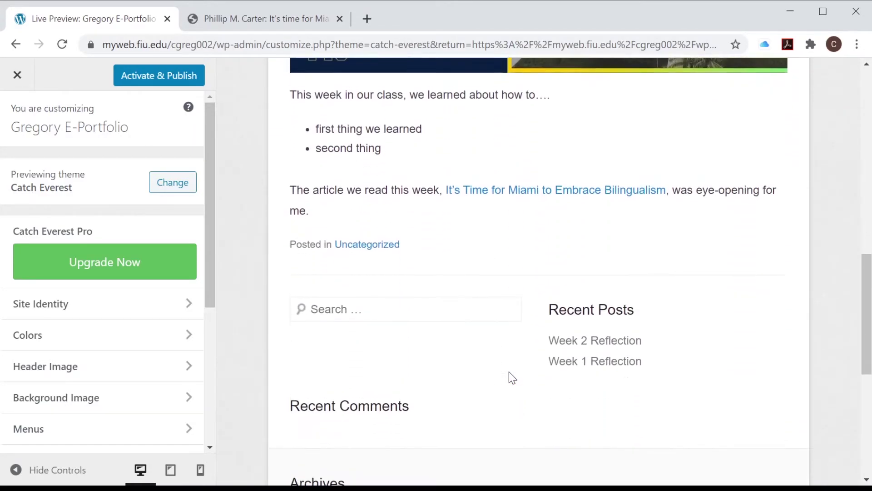
{"action": "scroll", "coordinate": [509, 372], "scroll_direction": "up", "scroll_amount": 13}
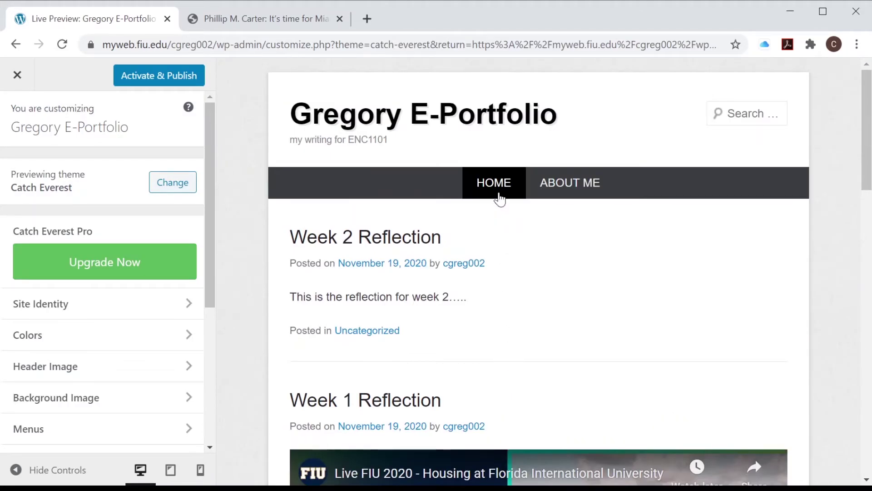
{"action": "left_click", "coordinate": [574, 194]}
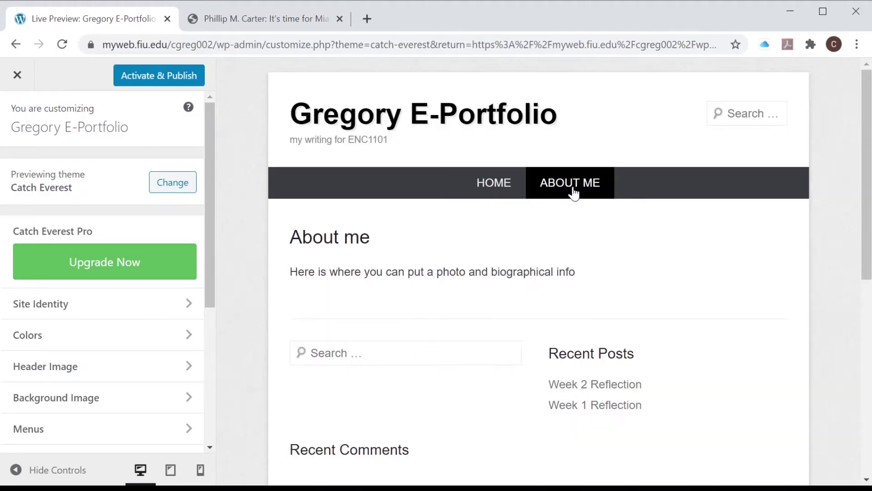
{"action": "scroll", "coordinate": [658, 292], "scroll_direction": "down", "scroll_amount": 1}
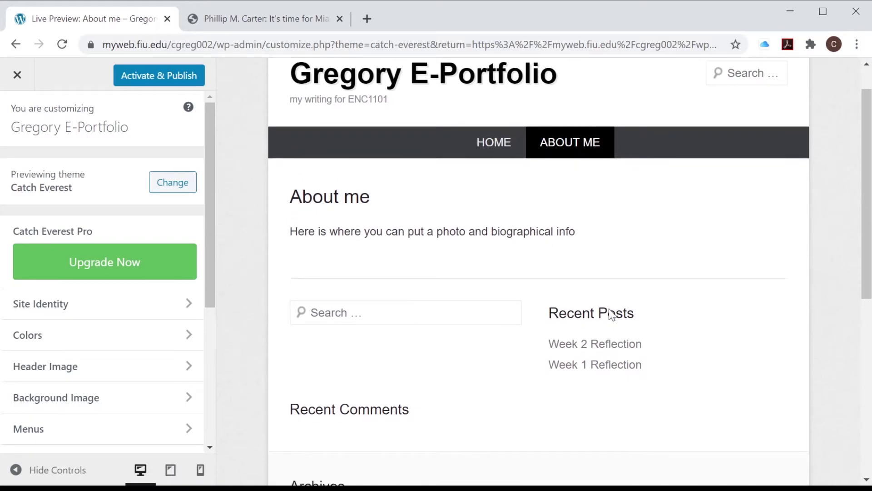
{"action": "scroll", "coordinate": [713, 249], "scroll_direction": "up", "scroll_amount": 1}
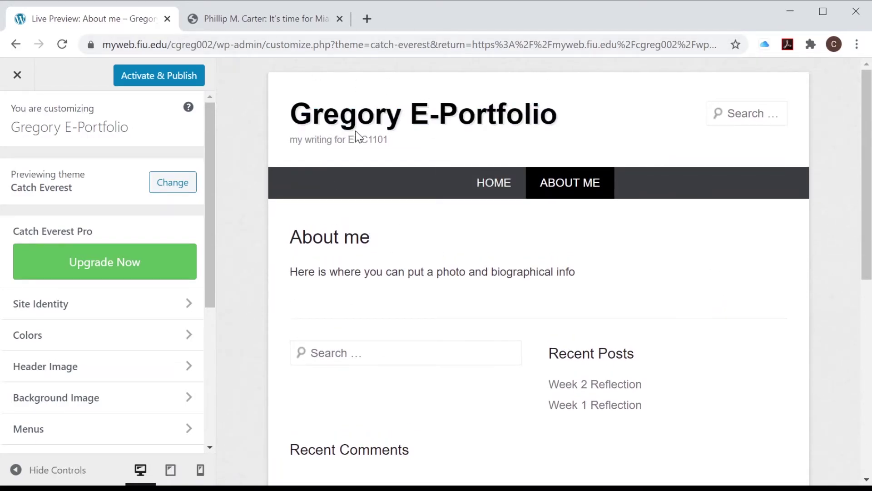
- Check the Colors and Menus settings, then Activate & Publish Catch Everest
{"action": "left_click_drag", "start_coordinate": [210, 249], "coordinate": [210, 296]}
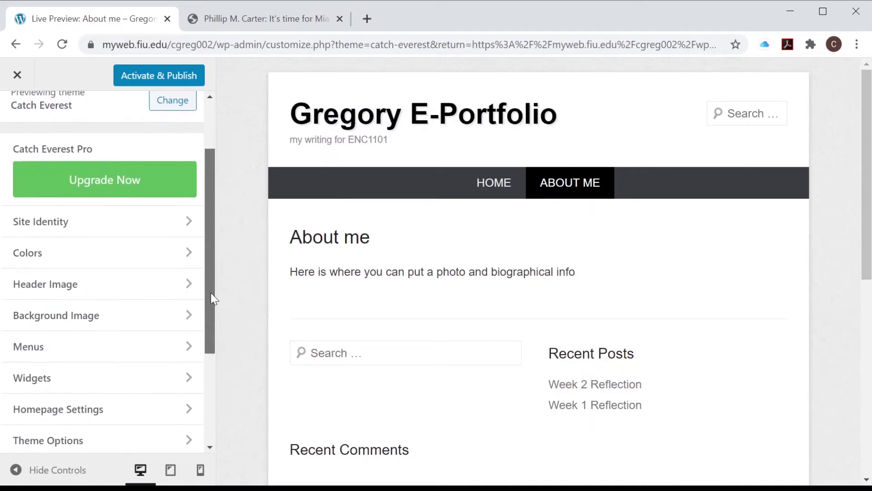
{"action": "left_click", "coordinate": [180, 254]}
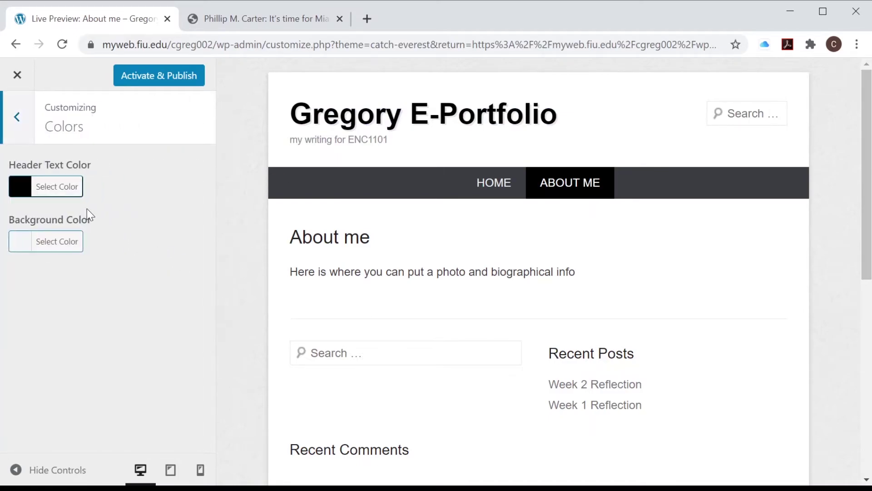
{"action": "left_click", "coordinate": [30, 141]}
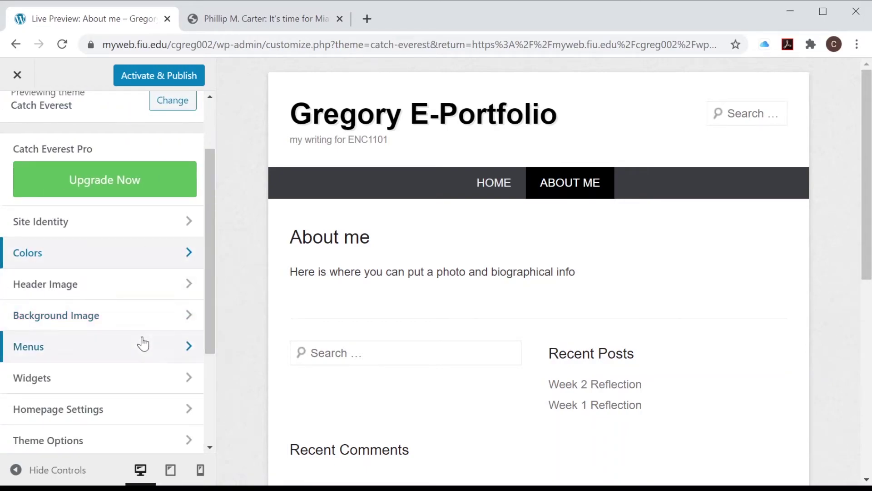
{"action": "left_click", "coordinate": [143, 345]}
{"action": "left_click", "coordinate": [170, 80]}
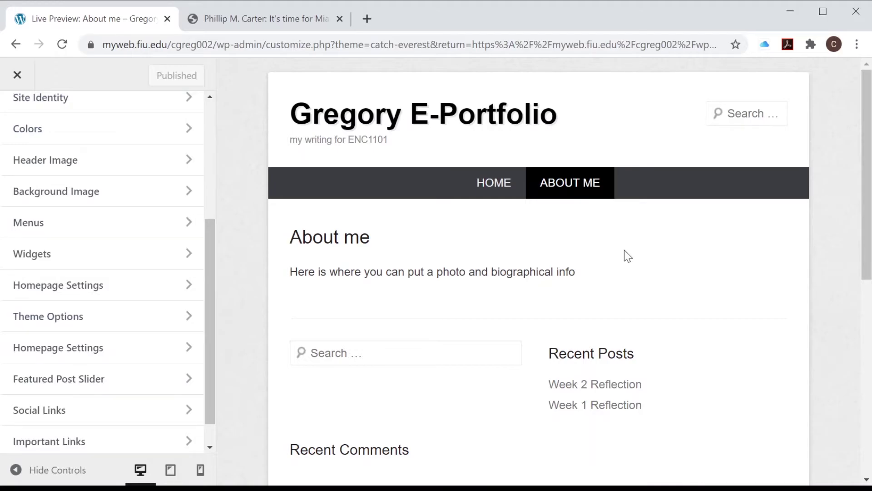
{"action": "left_click", "coordinate": [16, 75]}
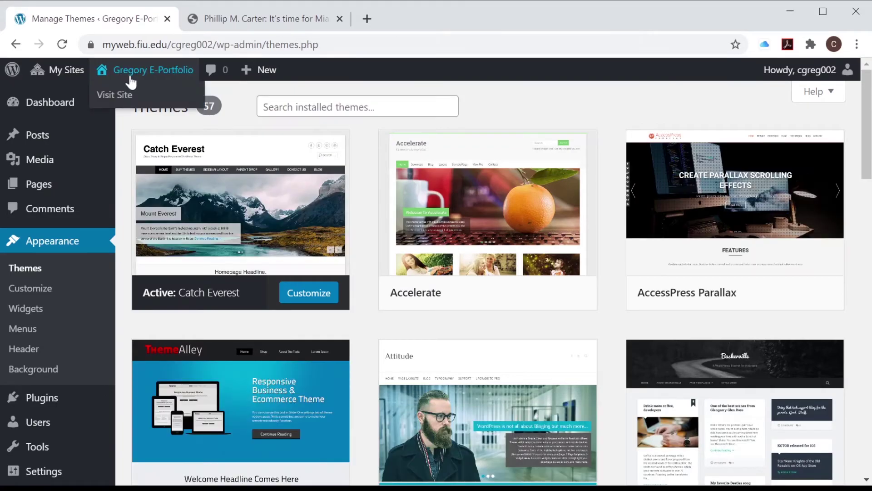
- Visit the live front page and scroll through it in the Catch Everest theme
{"action": "left_click", "coordinate": [128, 93]}
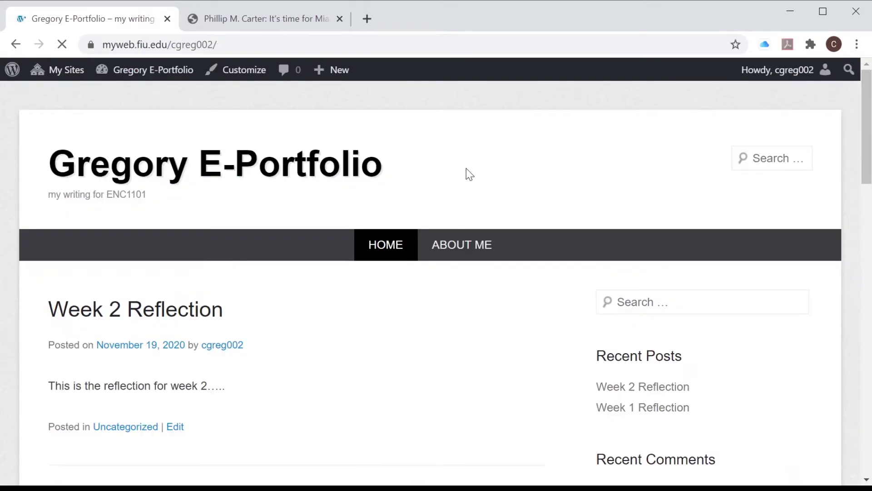
{"action": "scroll", "coordinate": [469, 174], "scroll_direction": "down", "scroll_amount": 3}
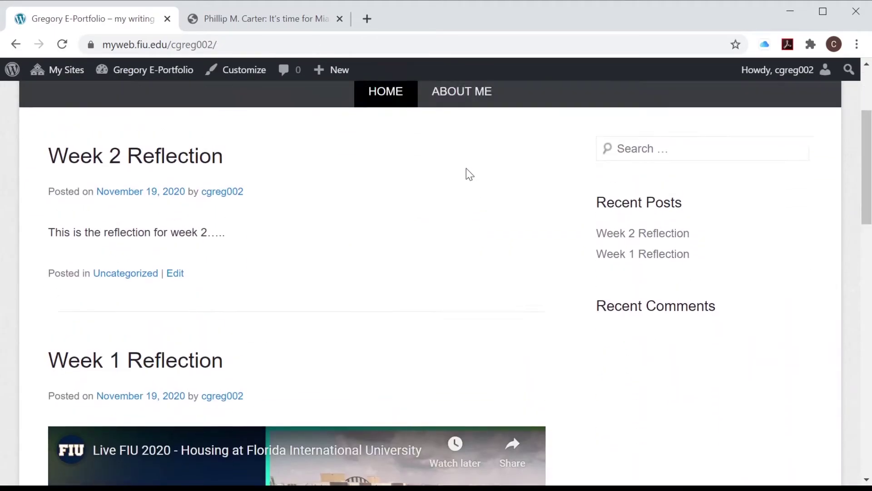
{"action": "scroll", "coordinate": [466, 168], "scroll_direction": "up", "scroll_amount": 3}
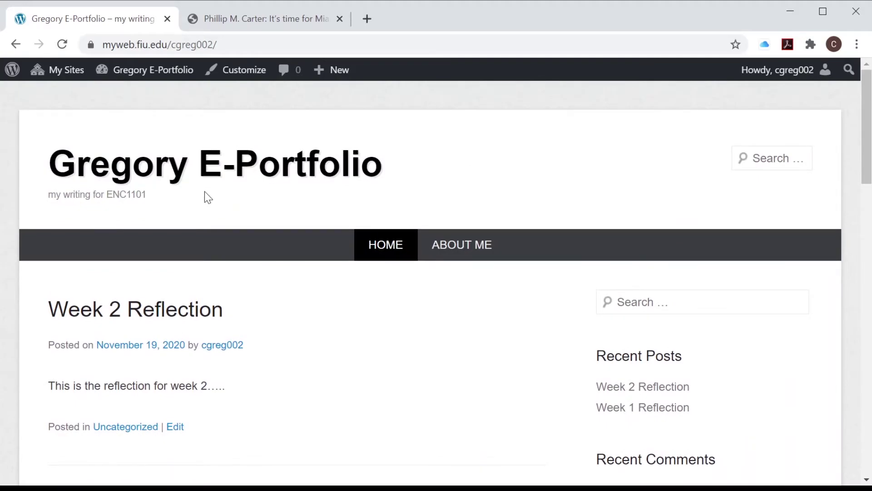
{"action": "scroll", "coordinate": [403, 386], "scroll_direction": "down", "scroll_amount": 1}
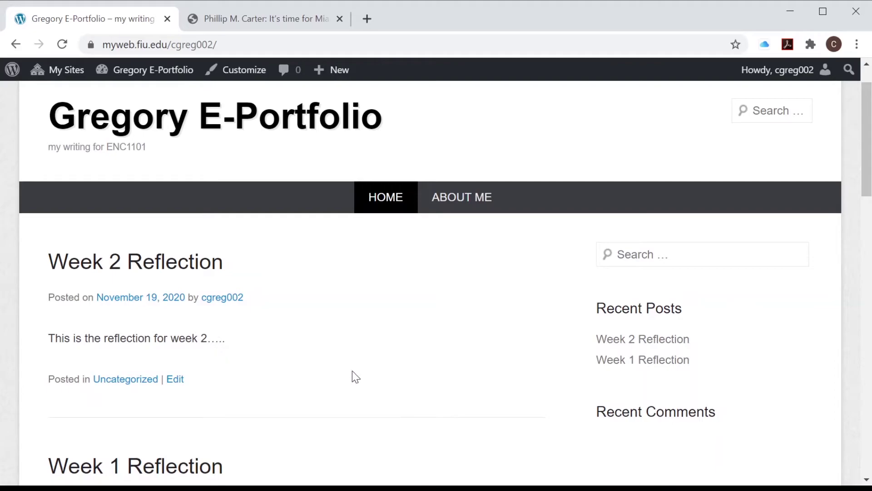
{"action": "scroll", "coordinate": [353, 371], "scroll_direction": "down", "scroll_amount": 3}
{"action": "scroll", "coordinate": [352, 370], "scroll_direction": "down", "scroll_amount": 2}
{"action": "scroll", "coordinate": [353, 371], "scroll_direction": "up", "scroll_amount": 7}
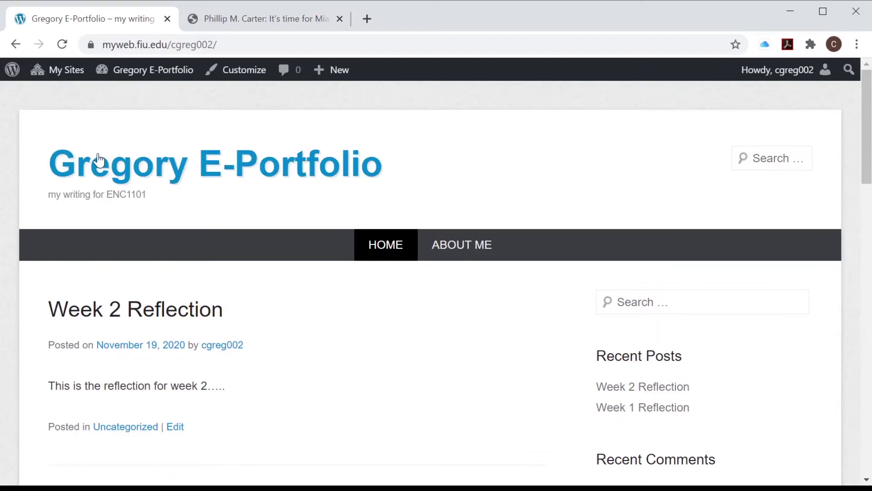
{"action": "mouse_move", "coordinate": [12, 74]}
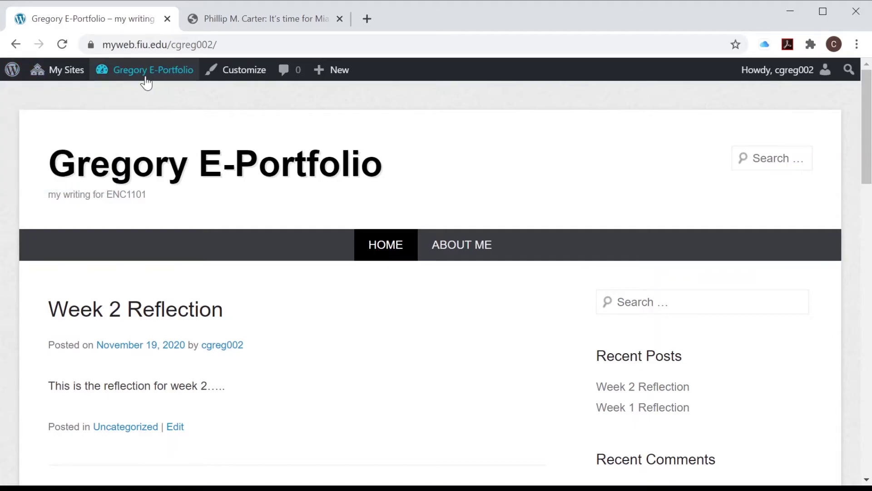
- In the Customizer's Homepage Settings, set a static homepage of About me and publish it
{"action": "mouse_move", "coordinate": [146, 75]}
{"action": "left_click", "coordinate": [150, 95]}
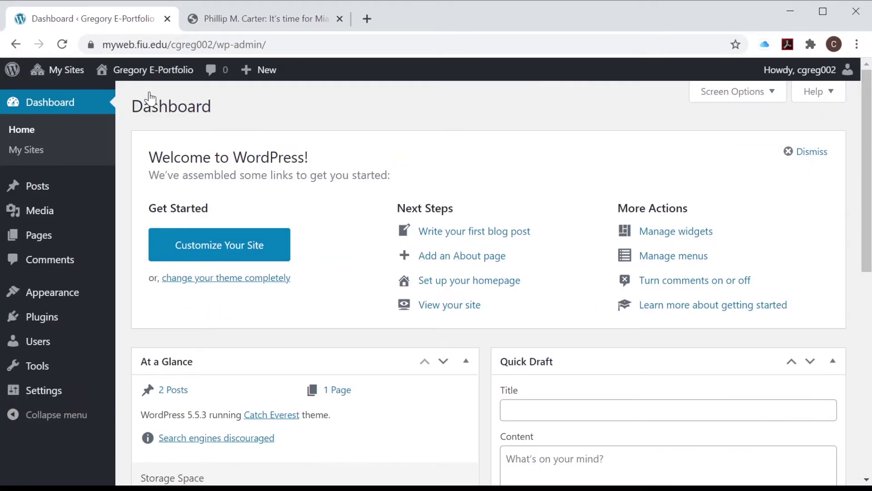
{"action": "mouse_move", "coordinate": [72, 292]}
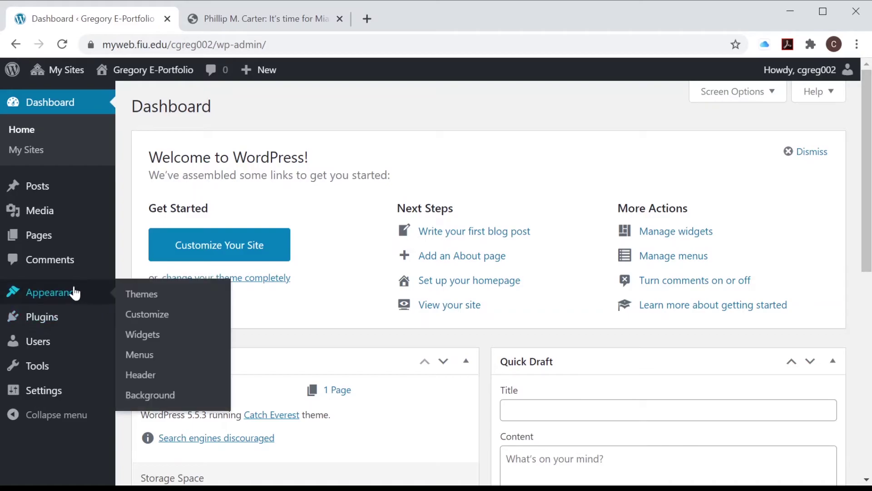
{"action": "left_click", "coordinate": [146, 314]}
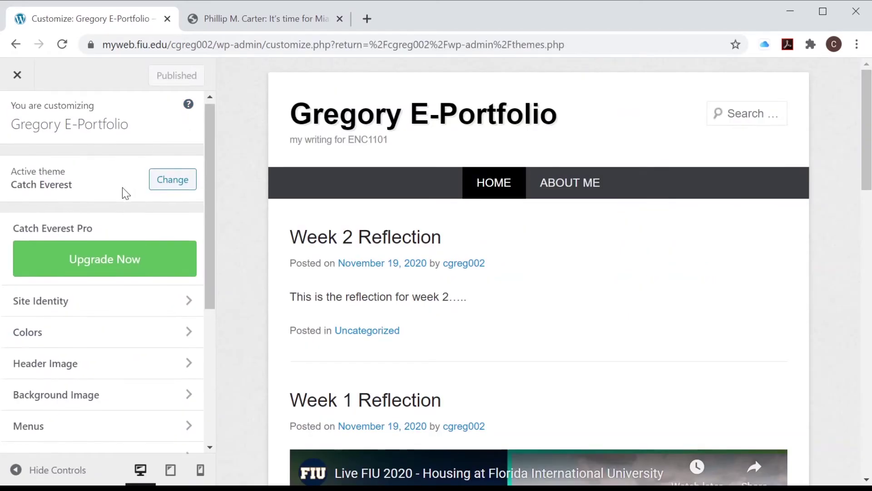
{"action": "scroll", "coordinate": [121, 188], "scroll_direction": "down", "scroll_amount": 2}
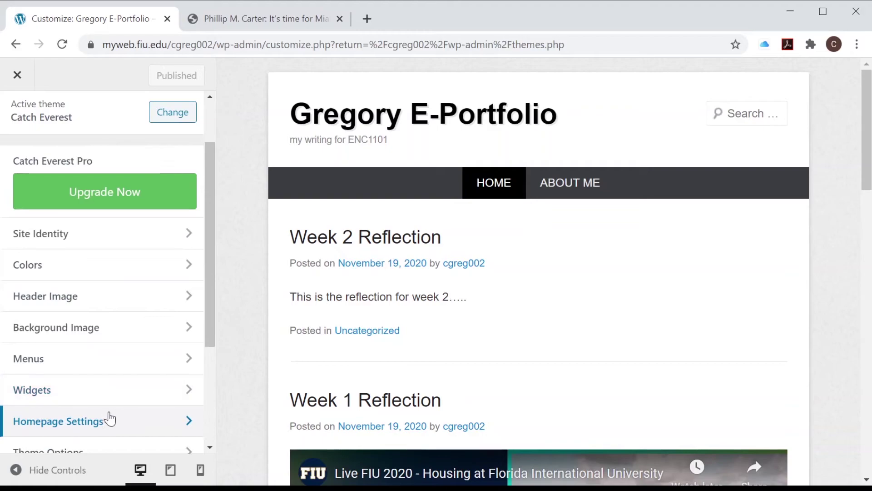
{"action": "left_click", "coordinate": [110, 417]}
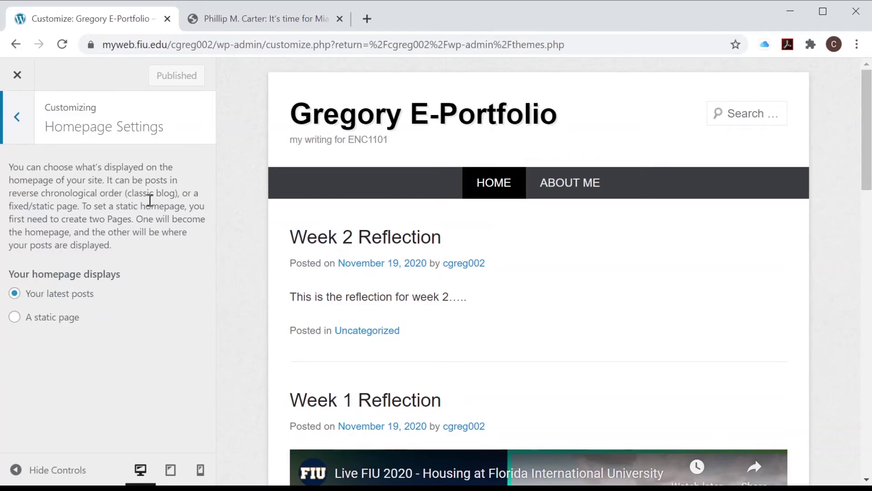
{"action": "left_click", "coordinate": [15, 318]}
{"action": "scroll", "coordinate": [122, 298], "scroll_direction": "down", "scroll_amount": 1}
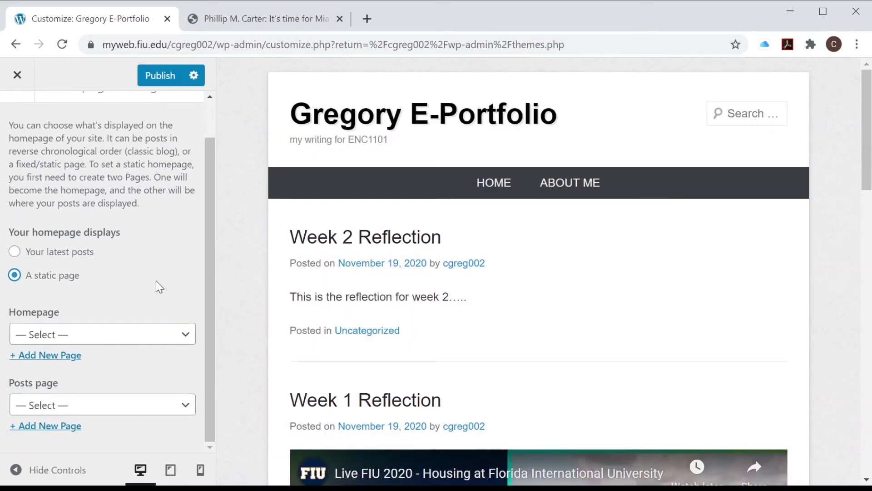
{"action": "left_click", "coordinate": [135, 336]}
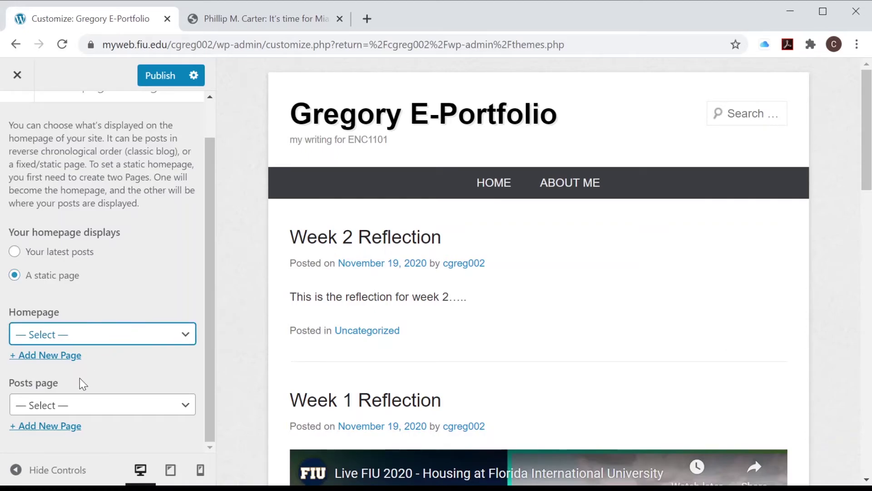
{"action": "key", "text": "Down"}
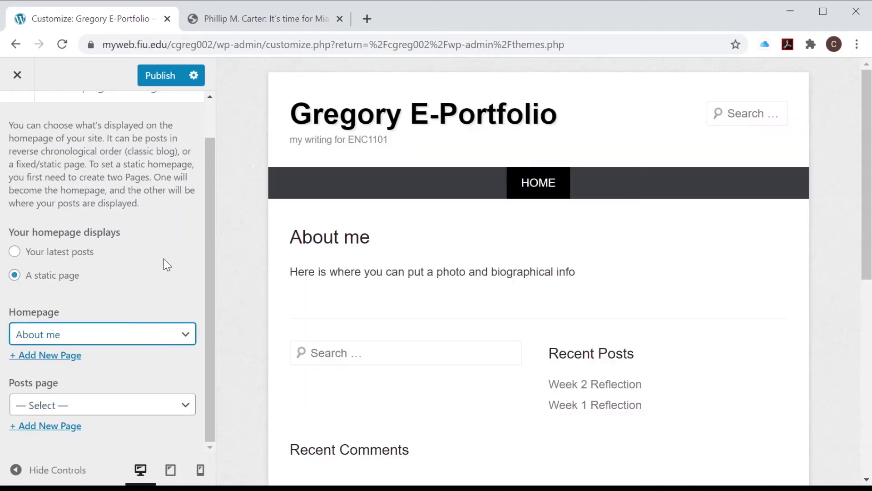
{"action": "left_click", "coordinate": [169, 75]}
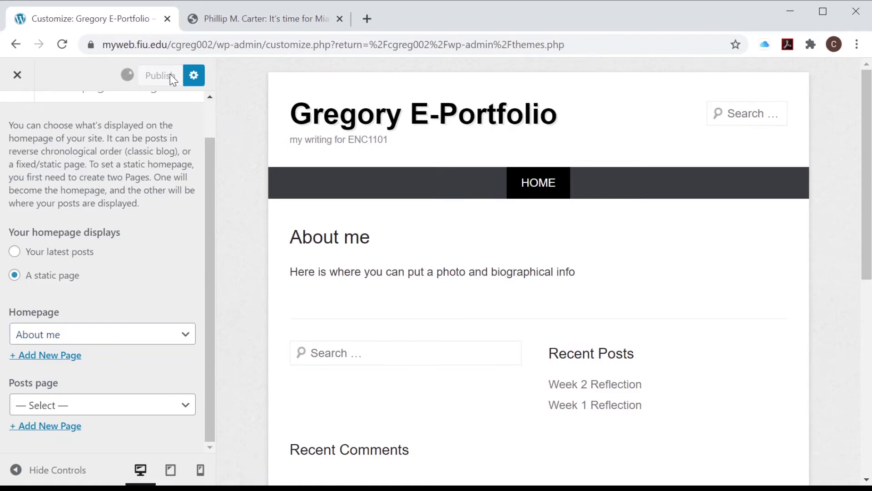
{"action": "left_click", "coordinate": [17, 74]}
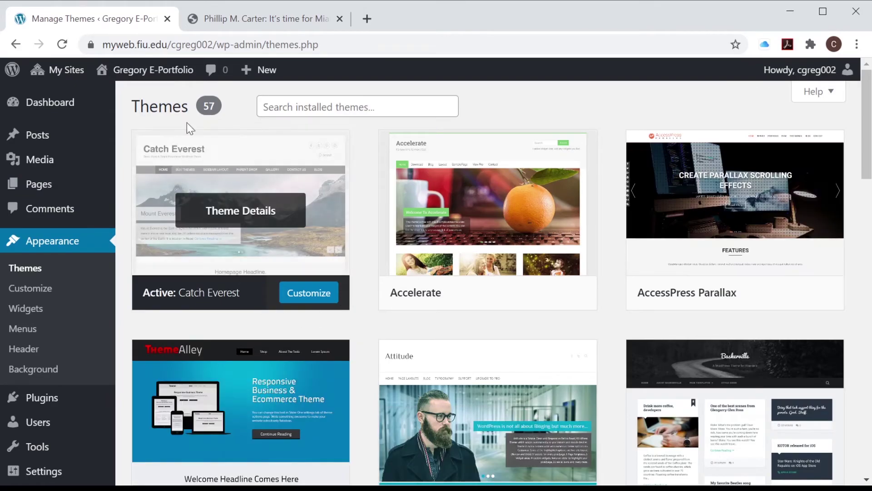
- Check the live homepage now showing About me, then open the About WordPress 5.5.3 admin page
{"action": "mouse_move", "coordinate": [180, 73]}
{"action": "left_click", "coordinate": [171, 94]}
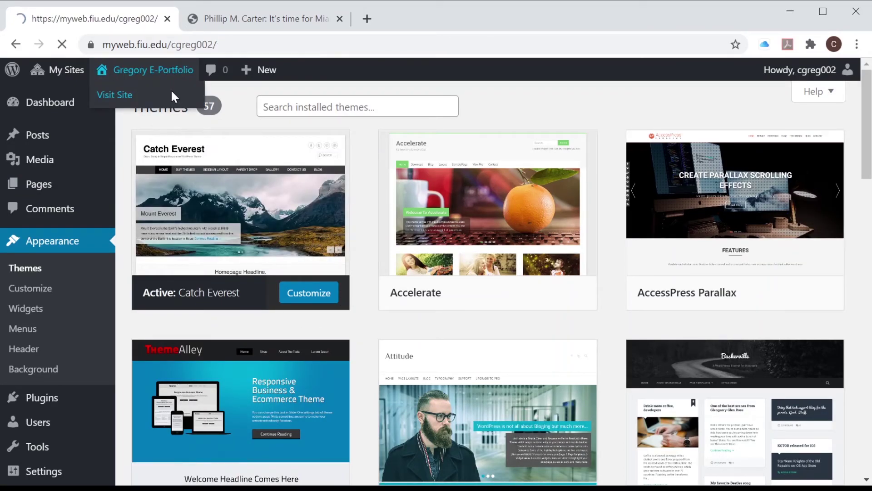
{"action": "scroll", "coordinate": [379, 318], "scroll_direction": "down", "scroll_amount": 1}
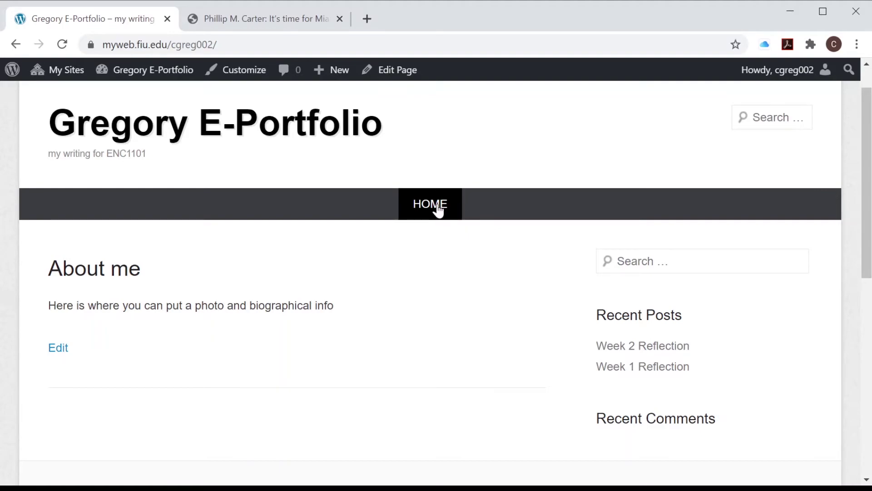
{"action": "scroll", "coordinate": [532, 350], "scroll_direction": "down", "scroll_amount": 2}
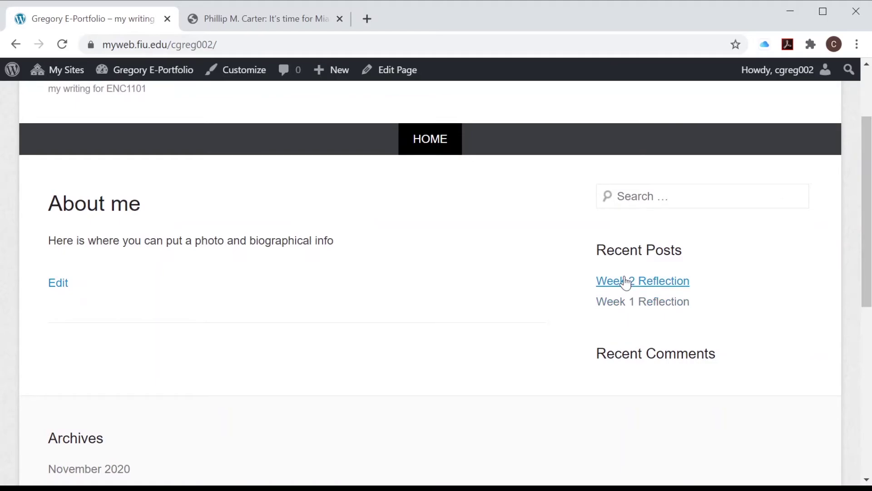
{"action": "scroll", "coordinate": [538, 311], "scroll_direction": "up", "scroll_amount": 3}
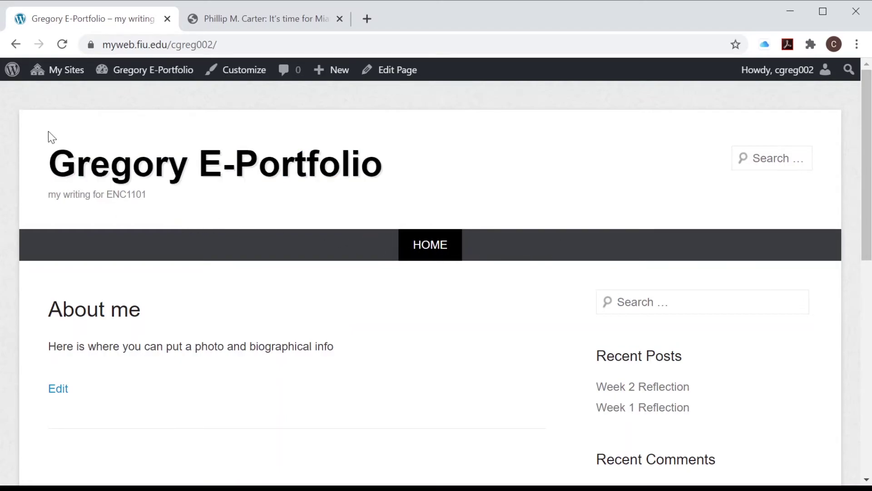
{"action": "left_click", "coordinate": [12, 69]}
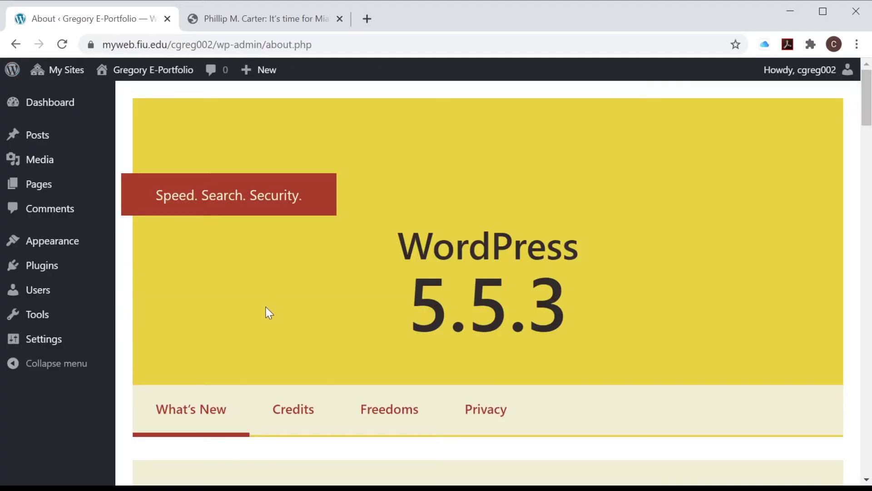
- Start a new blank page with Add New from the Pages list
{"action": "mouse_move", "coordinate": [78, 132]}
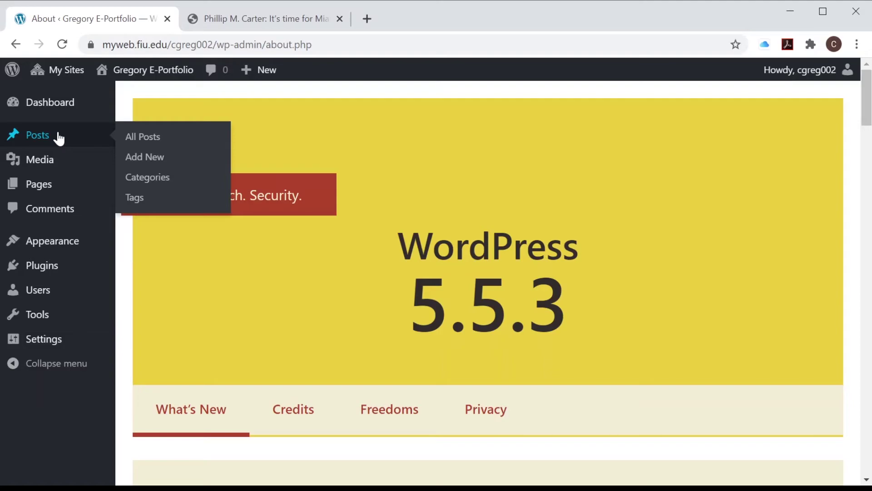
{"action": "left_click", "coordinate": [40, 194]}
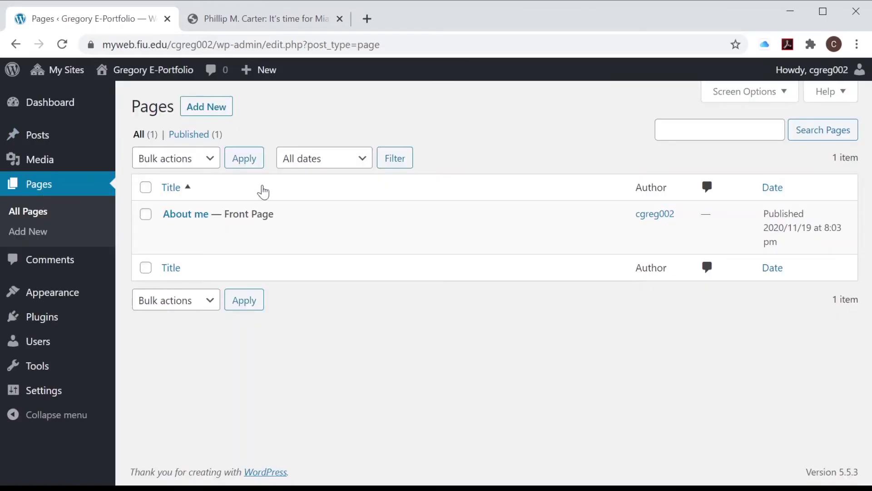
{"action": "mouse_move", "coordinate": [368, 233]}
{"action": "left_click", "coordinate": [205, 106]}
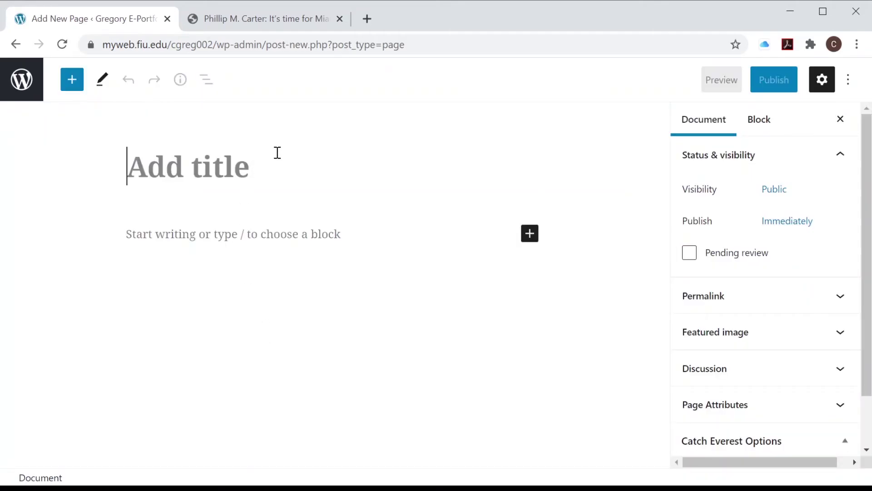
- Publish a 'Course Reflection' page with the body 'Throughout the semester, I .....' and return to Pages
{"action": "type", "text": "Course Reflection"}
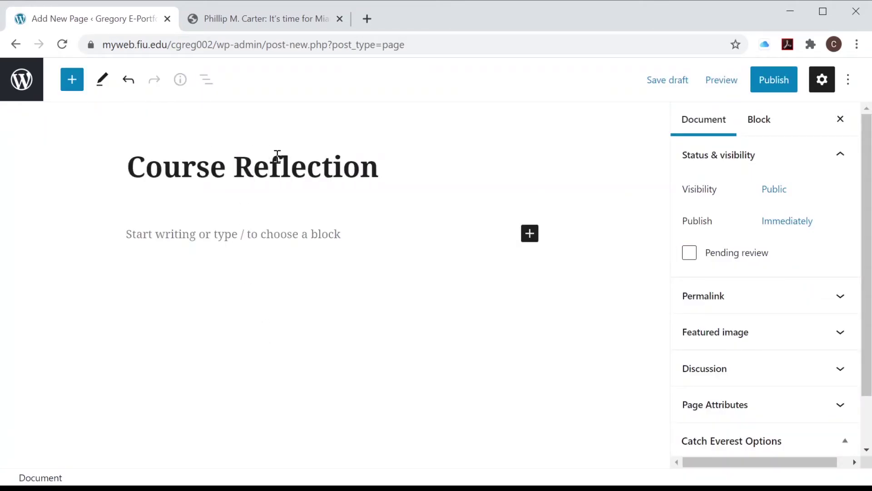
{"action": "left_click", "coordinate": [254, 239]}
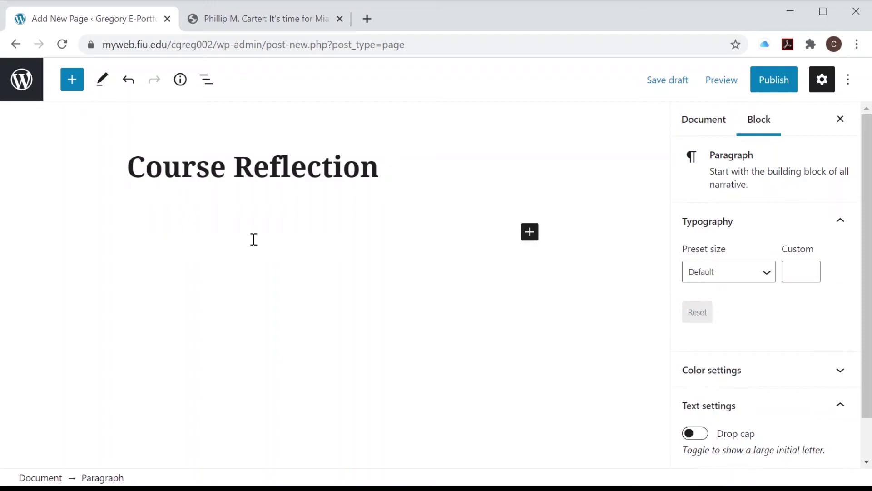
{"action": "type", "text": "Throughout the semester, I ....."}
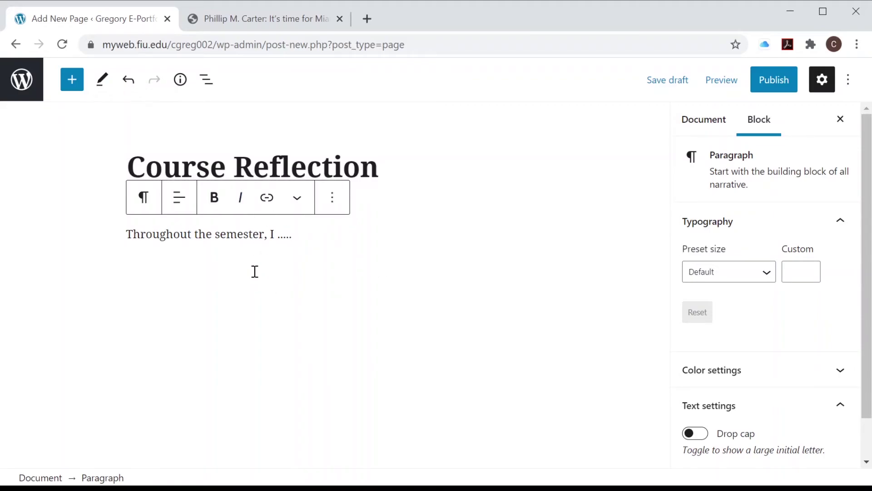
{"action": "left_click", "coordinate": [776, 81]}
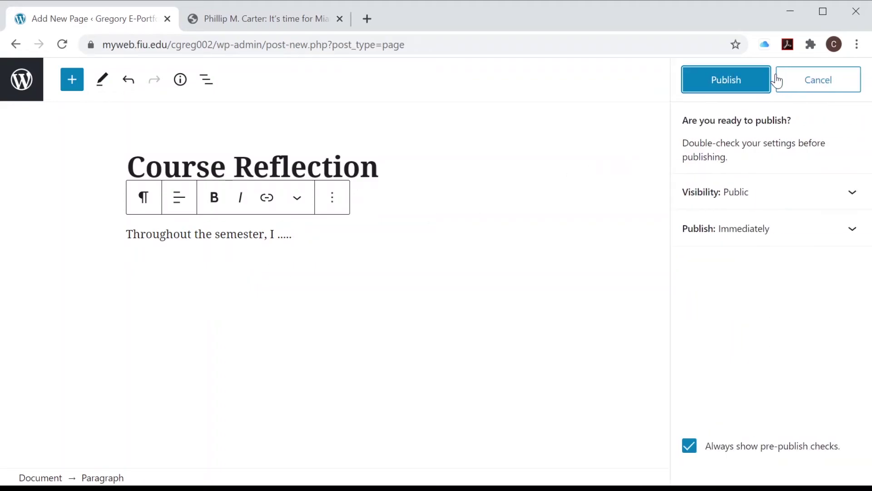
{"action": "left_click", "coordinate": [742, 85]}
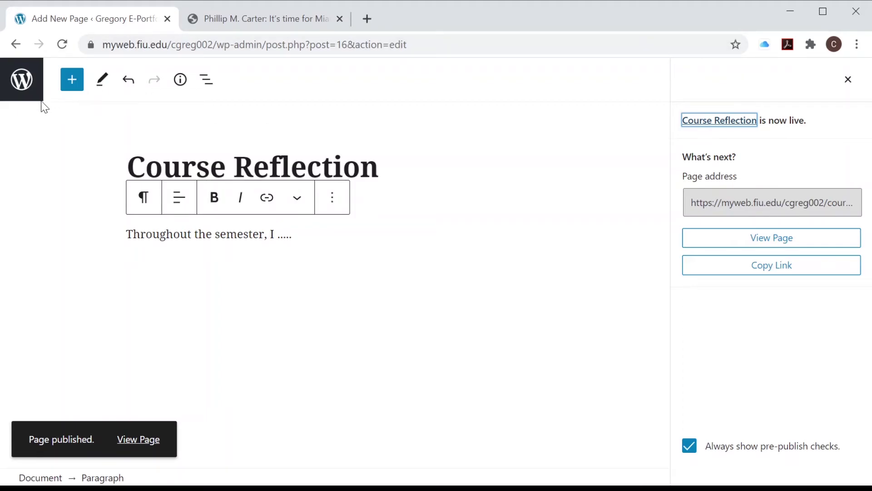
{"action": "left_click", "coordinate": [25, 88]}
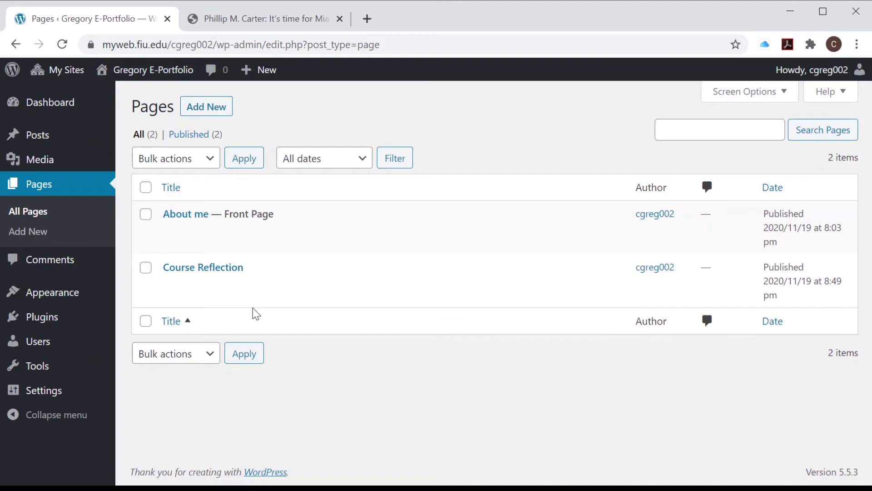
{"action": "mouse_move", "coordinate": [61, 300]}
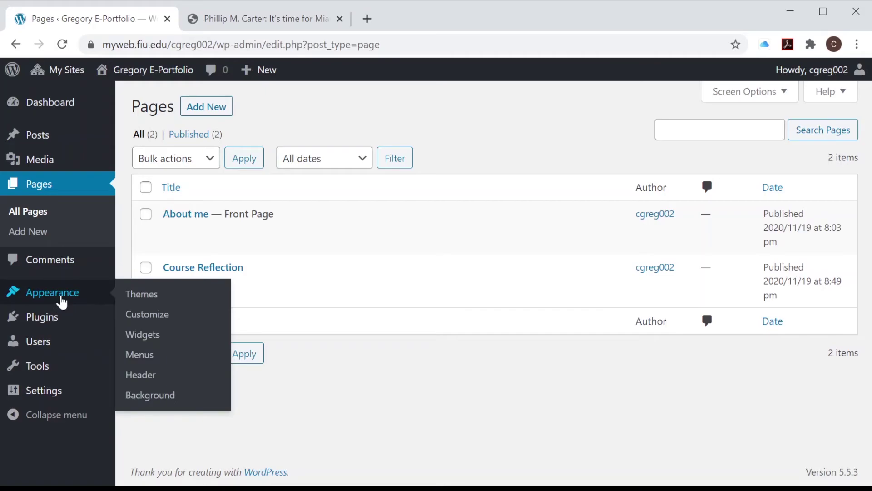
- In the menu editor, add the Week 1 and Week 2 Reflection posts to the menu
{"action": "left_click", "coordinate": [133, 358]}
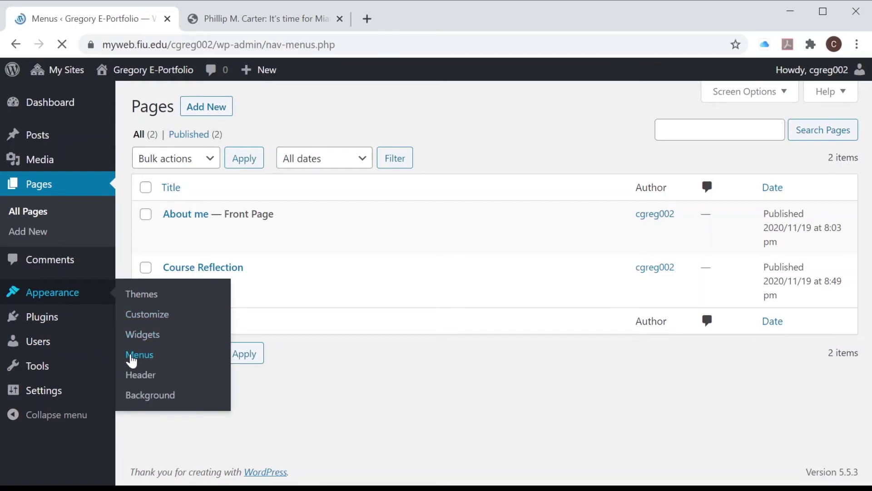
{"action": "scroll", "coordinate": [359, 190], "scroll_direction": "down", "scroll_amount": 1}
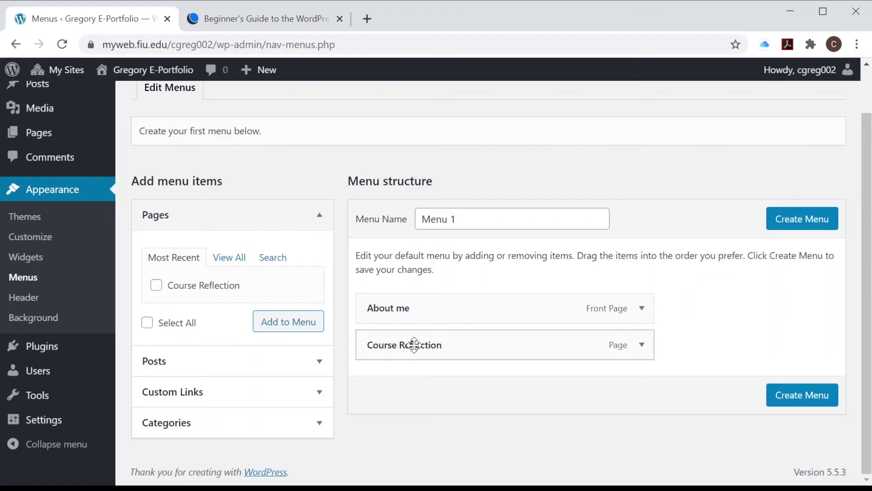
{"action": "left_click", "coordinate": [320, 361]}
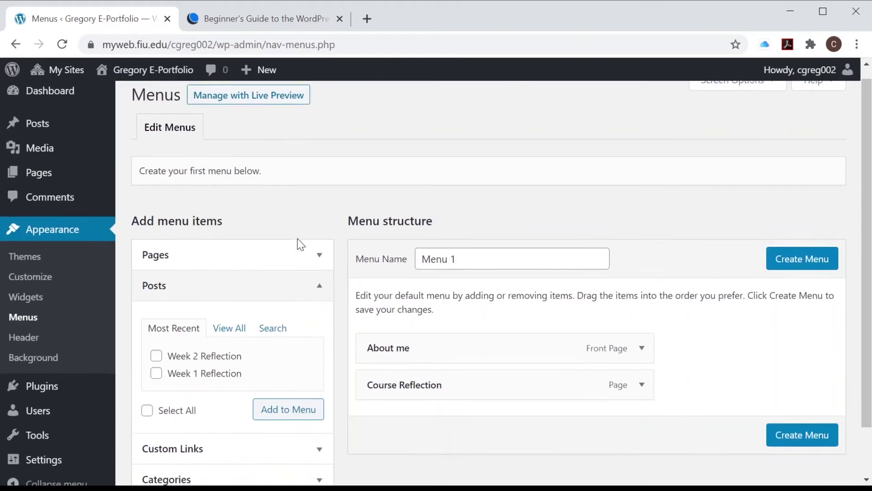
{"action": "scroll", "coordinate": [300, 245], "scroll_direction": "down", "scroll_amount": 2}
{"action": "left_click", "coordinate": [147, 354]}
{"action": "left_click", "coordinate": [278, 358]}
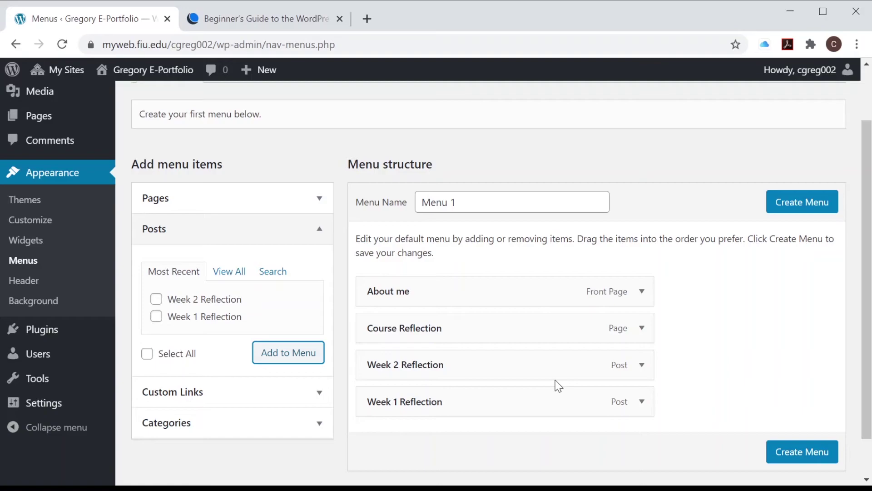
- Remove the Week 2 and Week 1 Reflection items, leaving About me and Course Reflection
{"action": "left_click", "coordinate": [640, 368]}
{"action": "scroll", "coordinate": [545, 403], "scroll_direction": "down", "scroll_amount": 3}
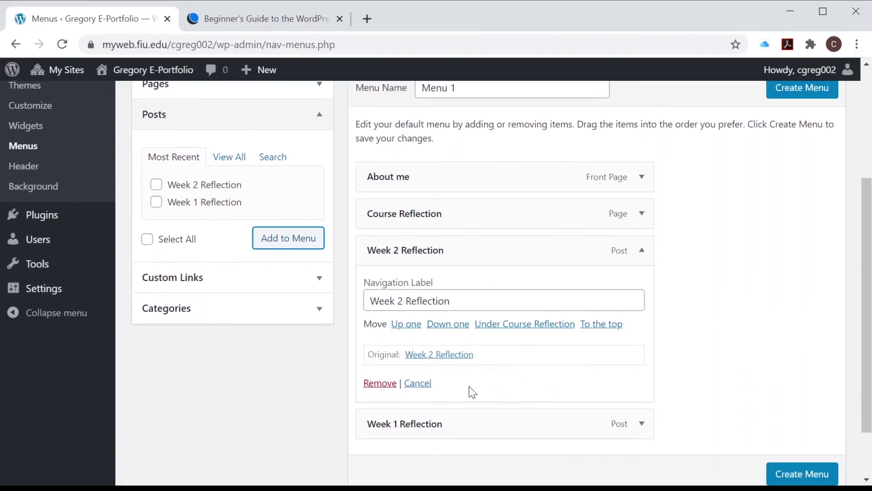
{"action": "left_click", "coordinate": [385, 385]}
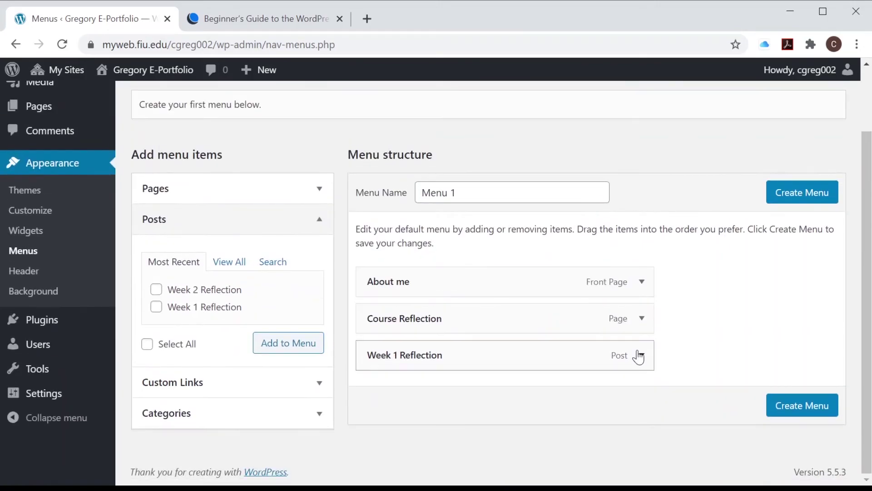
{"action": "left_click", "coordinate": [639, 357]}
{"action": "scroll", "coordinate": [400, 452], "scroll_direction": "down", "scroll_amount": 2}
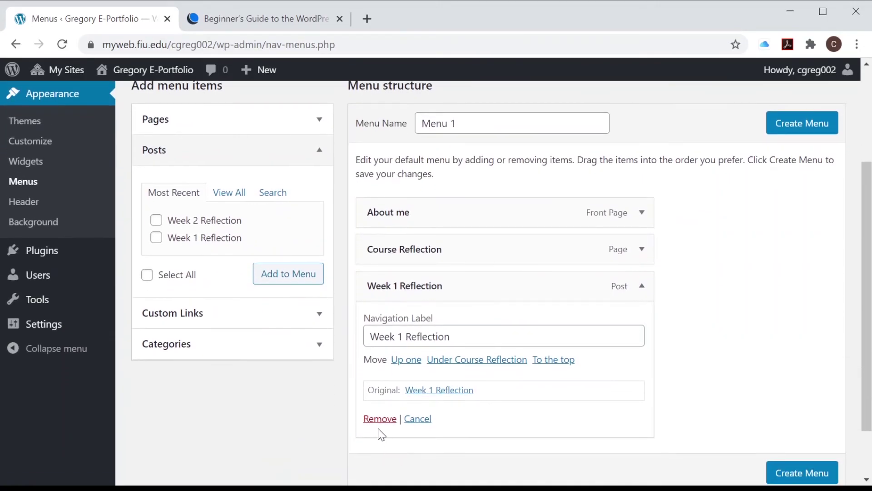
{"action": "left_click", "coordinate": [379, 418]}
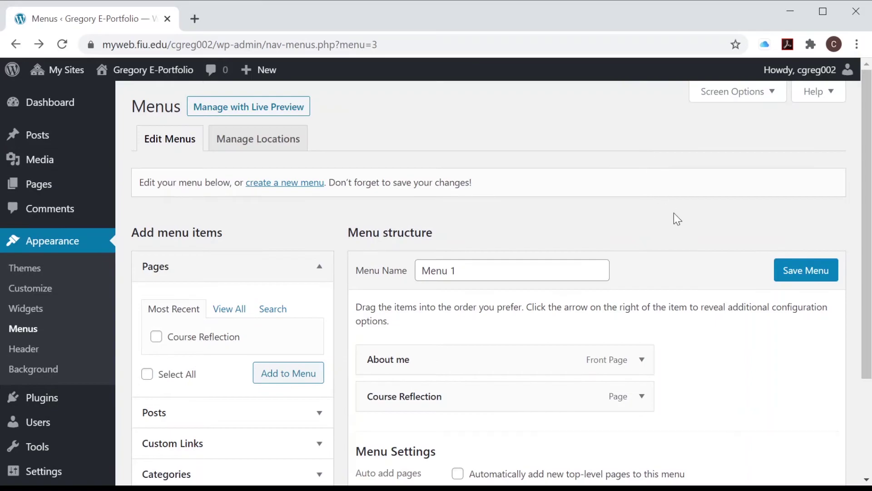
{"action": "scroll", "coordinate": [682, 225], "scroll_direction": "down", "scroll_amount": 1}
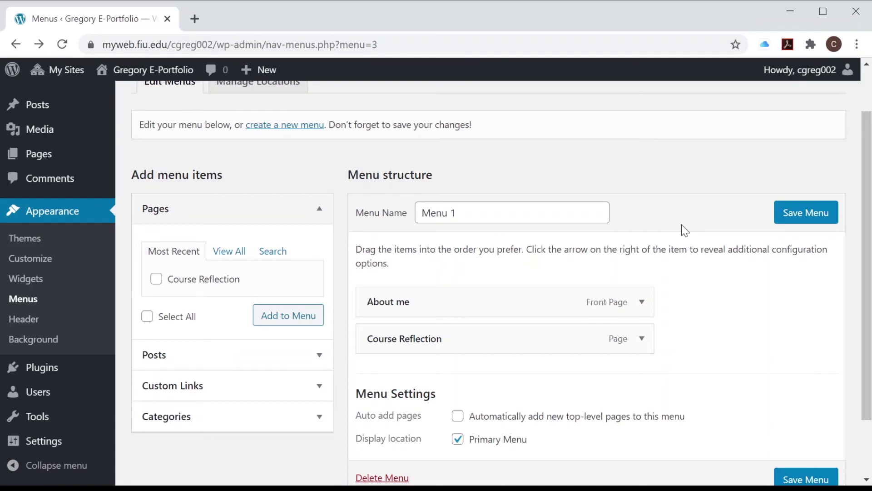
{"action": "left_click", "coordinate": [45, 159]}
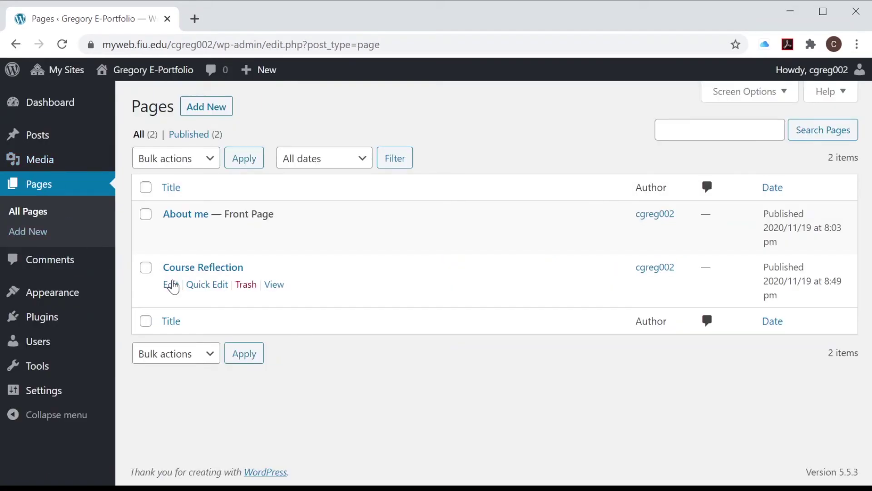
- Start another new page and set its template to Blog
{"action": "left_click", "coordinate": [207, 106]}
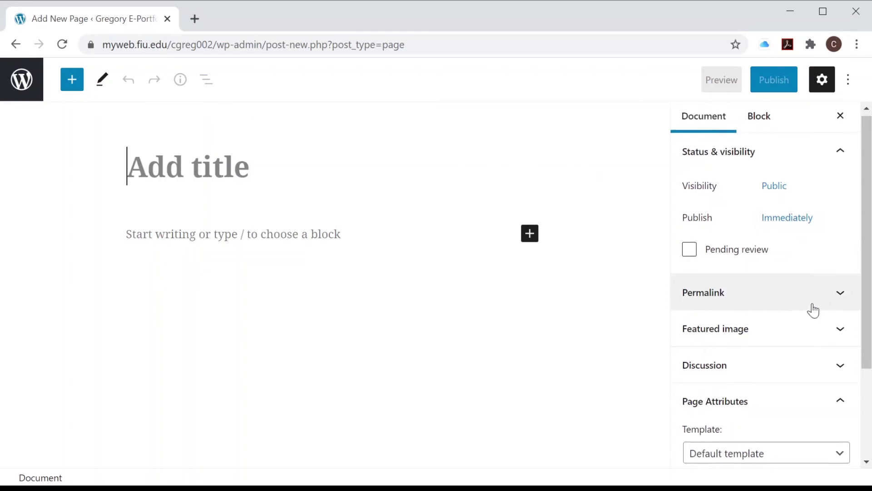
{"action": "scroll", "coordinate": [814, 309], "scroll_direction": "down", "scroll_amount": 2}
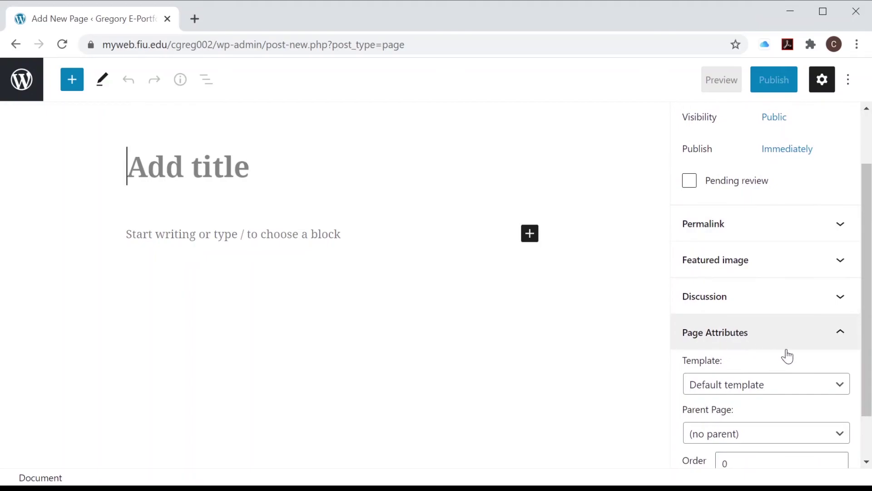
{"action": "scroll", "coordinate": [785, 354], "scroll_direction": "down", "scroll_amount": 2}
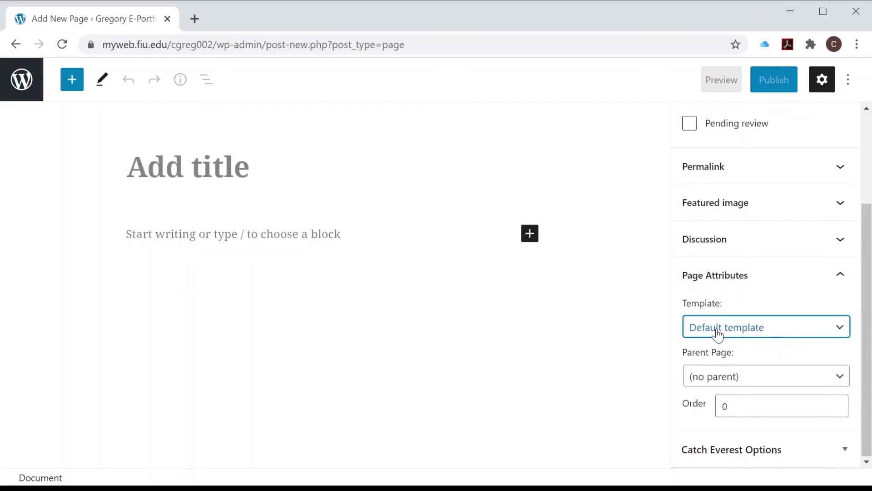
{"action": "left_click", "coordinate": [708, 378]}
- Title it 'Weekly Reflection Blog', add 'Here are my weekly reflections in ENC1101', and publish
{"action": "left_click", "coordinate": [220, 148]}
{"action": "type", "text": "B"}
{"action": "key", "text": "BackSpace"}
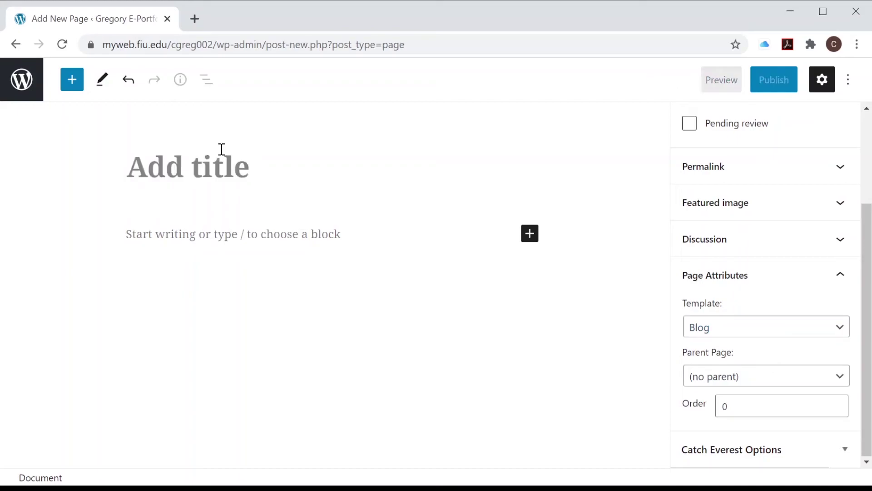
{"action": "type", "text": "Weekly Reflection Blog"}
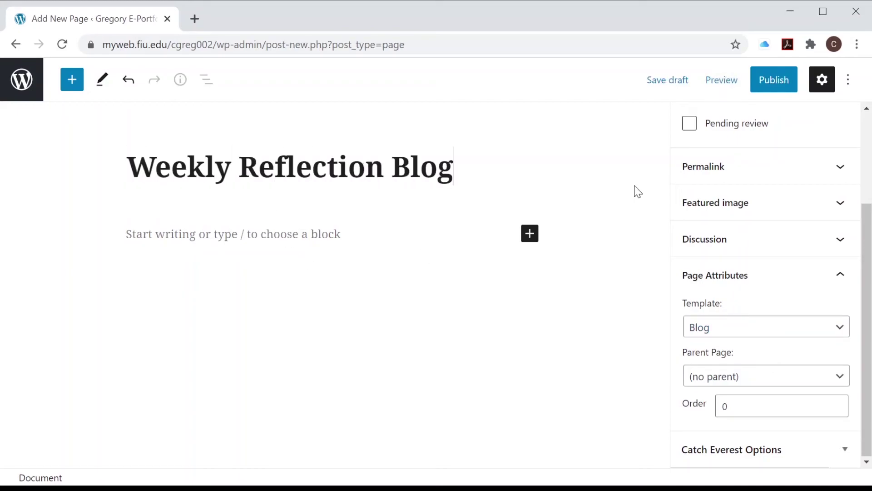
{"action": "left_click", "coordinate": [304, 234]}
{"action": "type", "text": "Here are"}
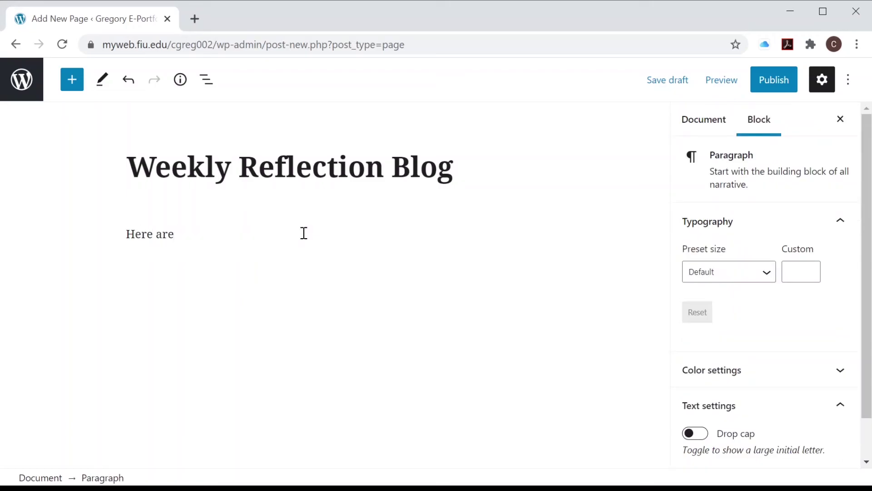
{"action": "type", "text": " my weekly reflections in ENC1101"}
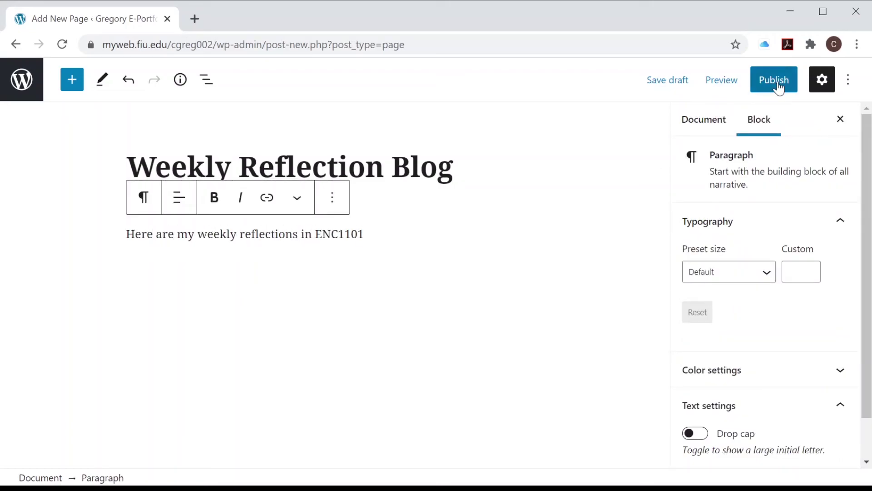
{"action": "left_click", "coordinate": [774, 80]}
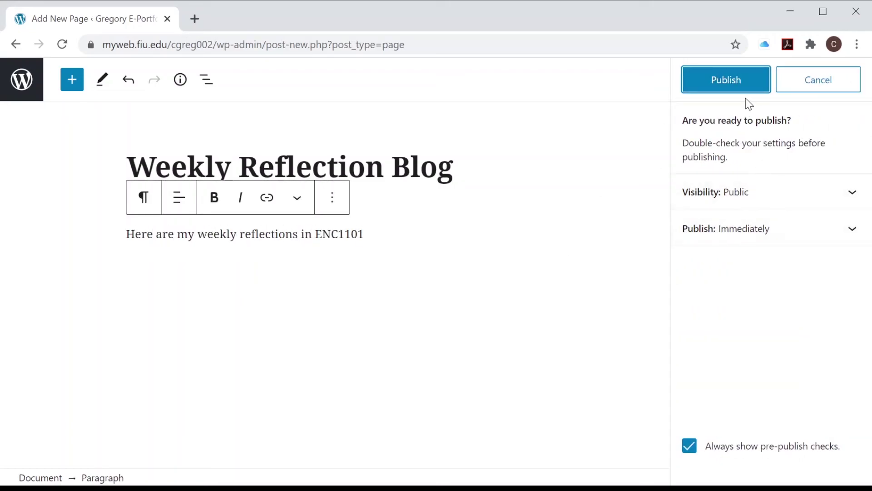
{"action": "left_click", "coordinate": [738, 80]}
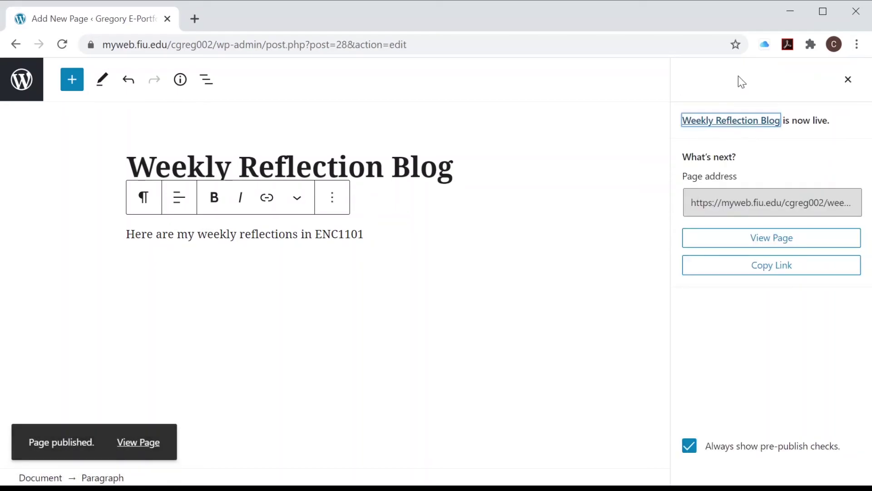
{"action": "left_click", "coordinate": [734, 121]}
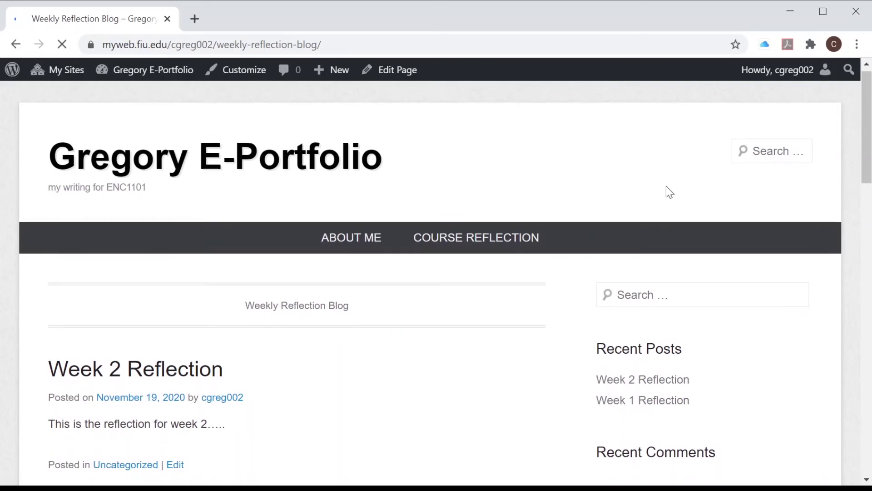
- Scroll through the Weekly Reflection Blog posts, then go to the WordPress admin About page
{"action": "scroll", "coordinate": [335, 333], "scroll_direction": "down", "scroll_amount": 4}
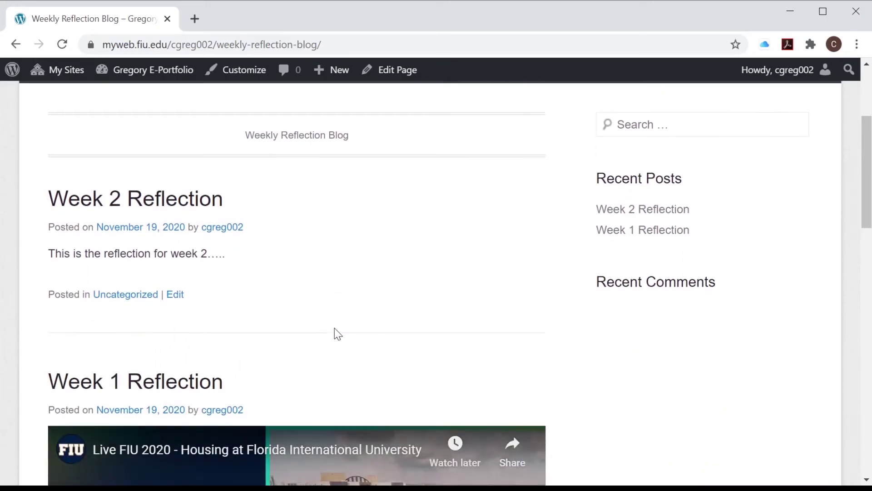
{"action": "scroll", "coordinate": [433, 344], "scroll_direction": "down", "scroll_amount": 10}
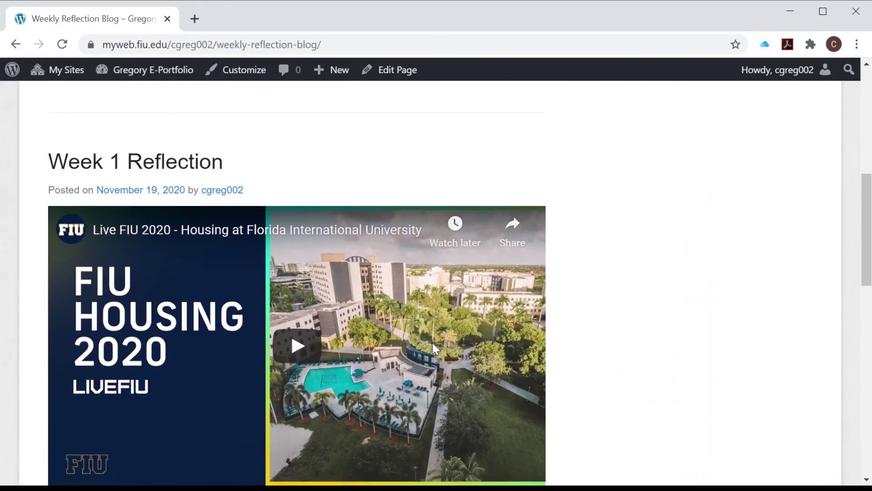
{"action": "scroll", "coordinate": [433, 344], "scroll_direction": "up", "scroll_amount": 12}
{"action": "scroll", "coordinate": [433, 349], "scroll_direction": "up", "scroll_amount": 2}
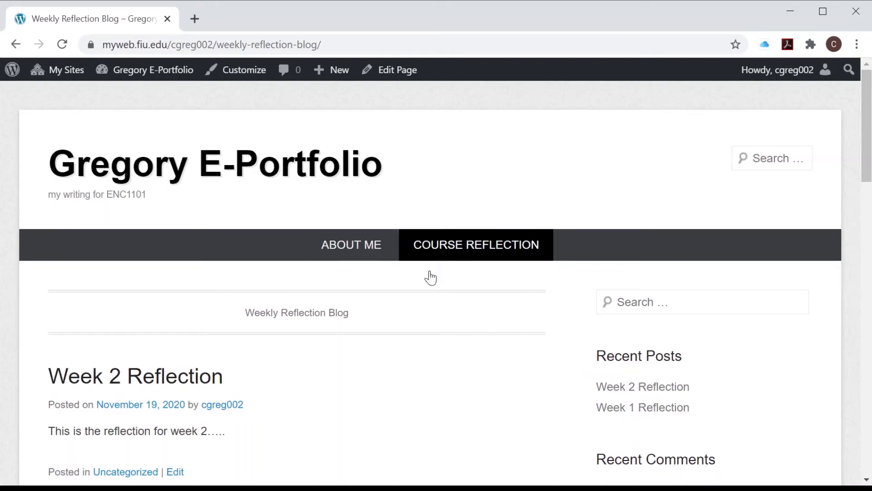
{"action": "mouse_move", "coordinate": [6, 74]}
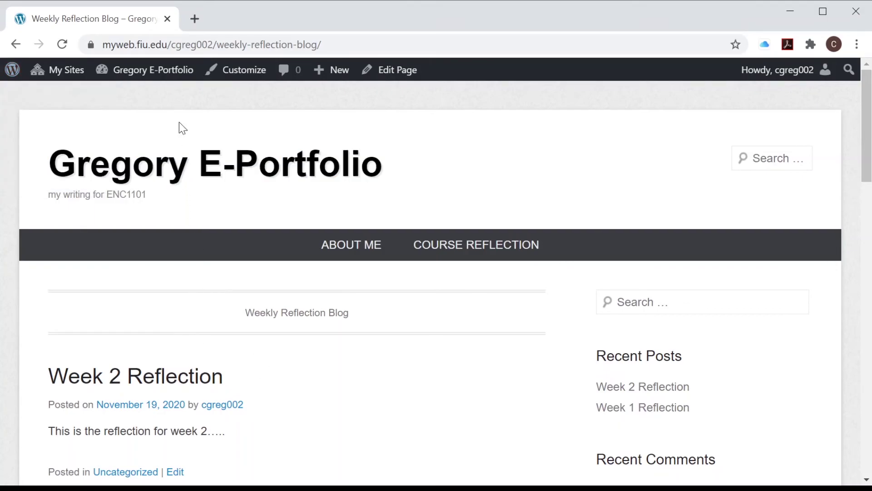
{"action": "left_click", "coordinate": [13, 69]}
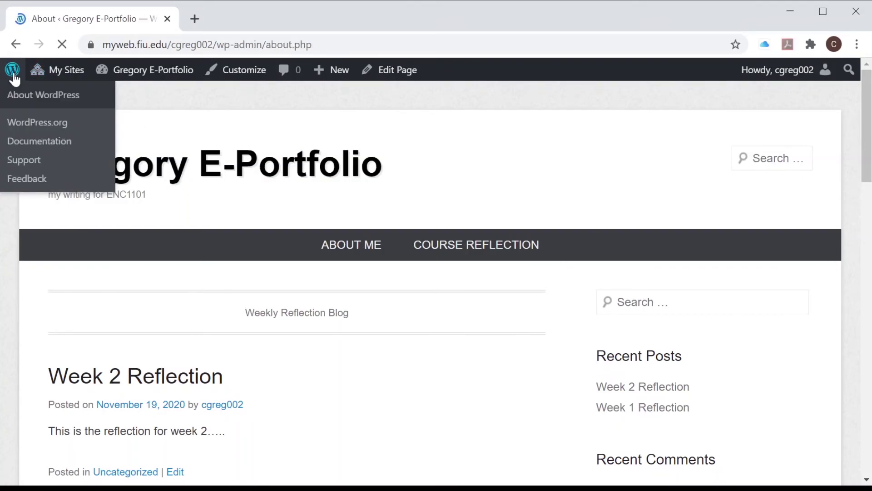
- Add the Weekly Reflection Blog page from Pages > View All to Menu 1 and save
{"action": "mouse_move", "coordinate": [52, 240]}
{"action": "left_click", "coordinate": [131, 304]}
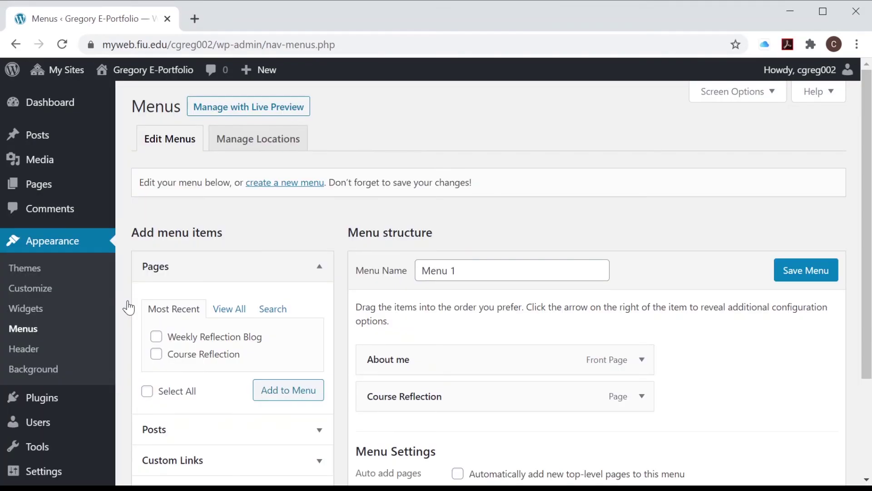
{"action": "scroll", "coordinate": [375, 211], "scroll_direction": "down", "scroll_amount": 1}
{"action": "scroll", "coordinate": [368, 210], "scroll_direction": "down", "scroll_amount": 1}
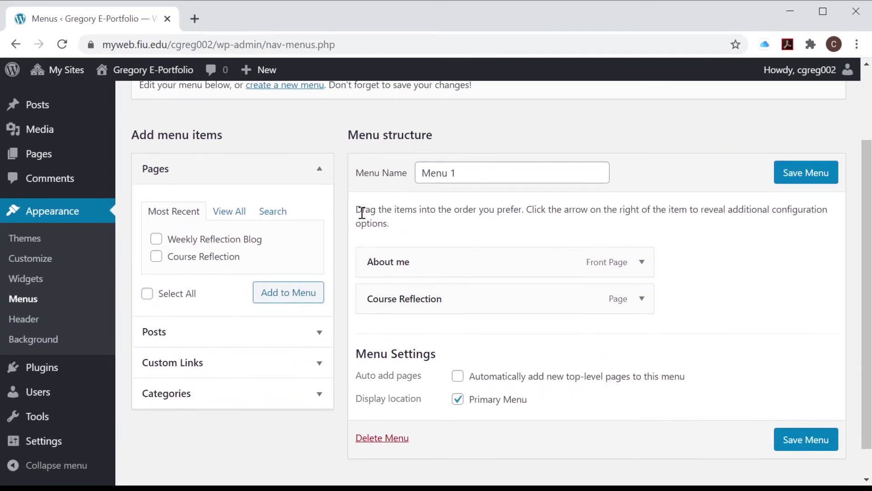
{"action": "left_click", "coordinate": [224, 215]}
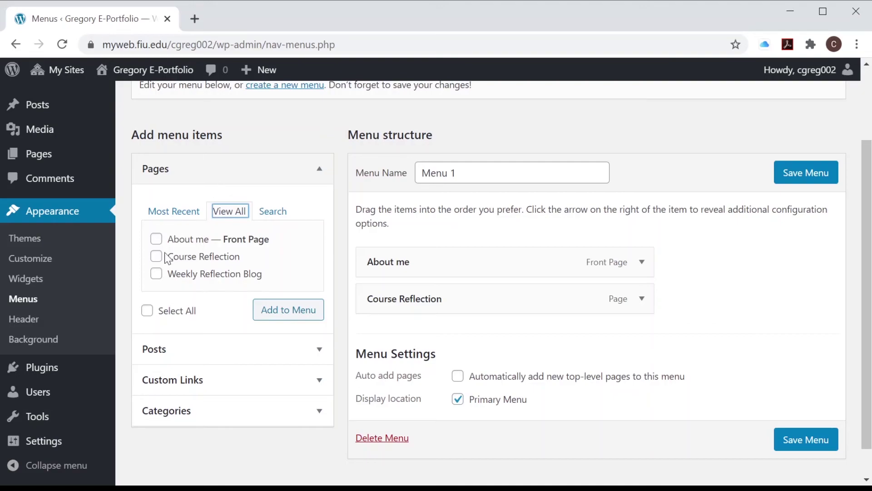
{"action": "left_click", "coordinate": [156, 274]}
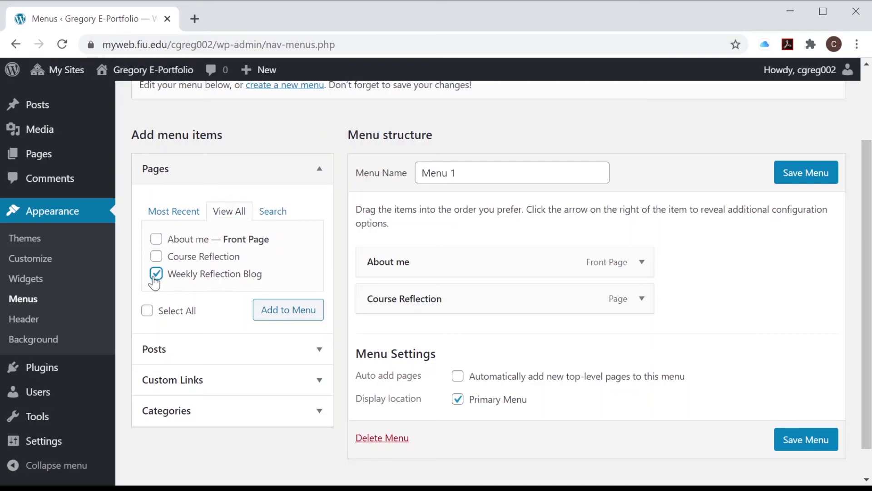
{"action": "left_click", "coordinate": [301, 318]}
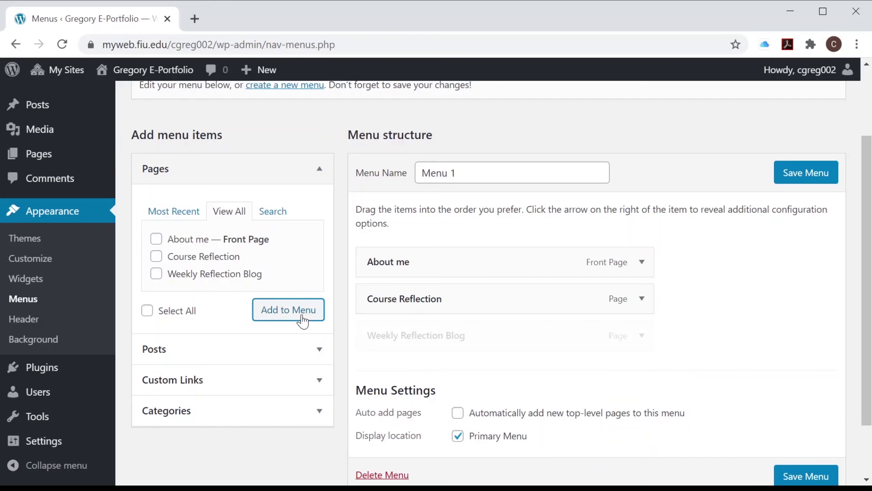
{"action": "scroll", "coordinate": [745, 334], "scroll_direction": "down", "scroll_amount": 2}
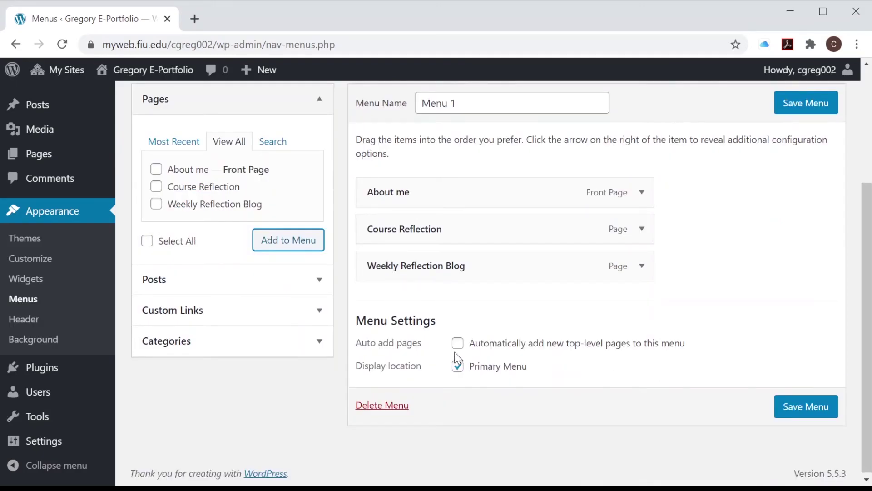
{"action": "left_click", "coordinate": [798, 409]}
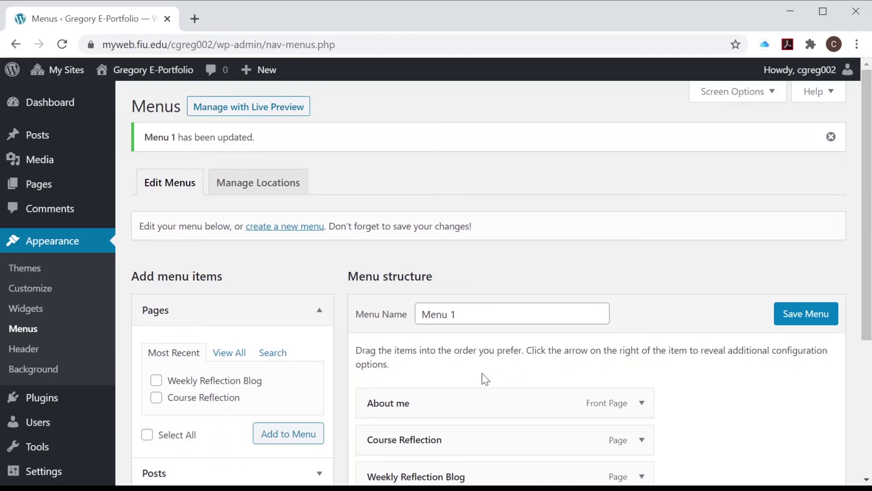
{"action": "mouse_move", "coordinate": [157, 70]}
{"action": "left_click", "coordinate": [152, 91]}
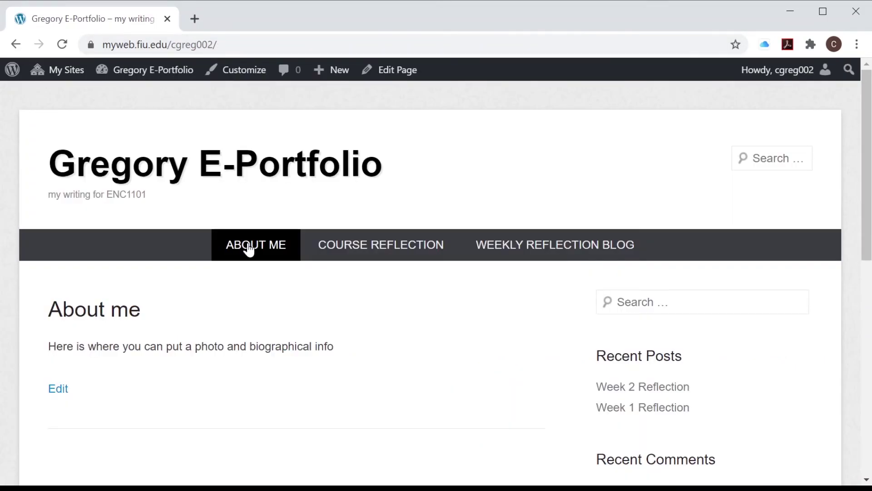
- Open the Course Reflection and Weekly Reflection Blog tabs on the live site, scrolling the weekly posts
{"action": "left_click", "coordinate": [347, 260]}
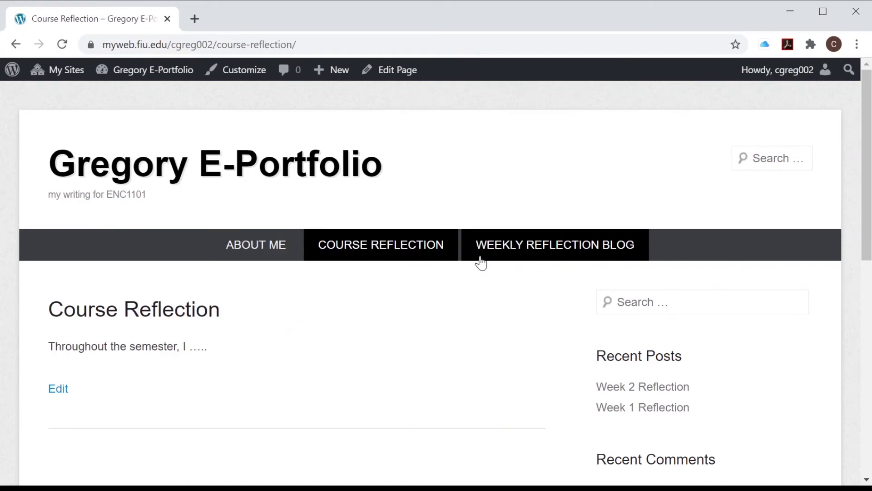
{"action": "left_click", "coordinate": [571, 253]}
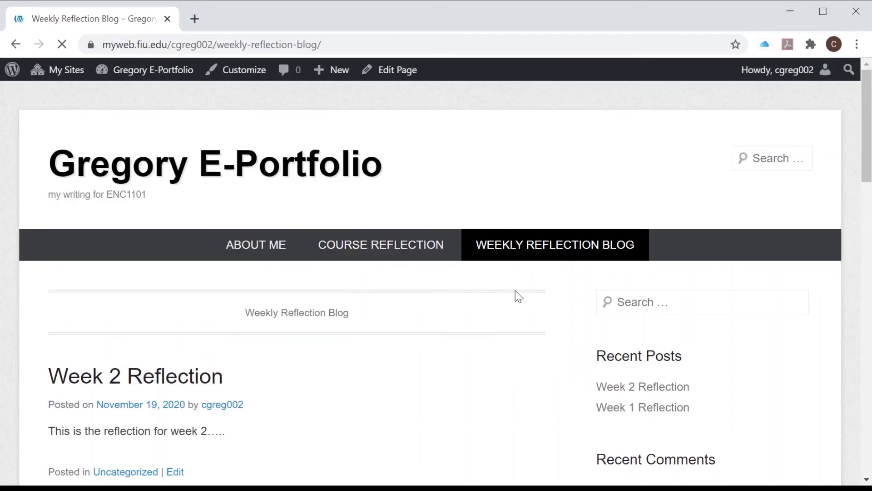
{"action": "scroll", "coordinate": [515, 293], "scroll_direction": "down", "scroll_amount": 6}
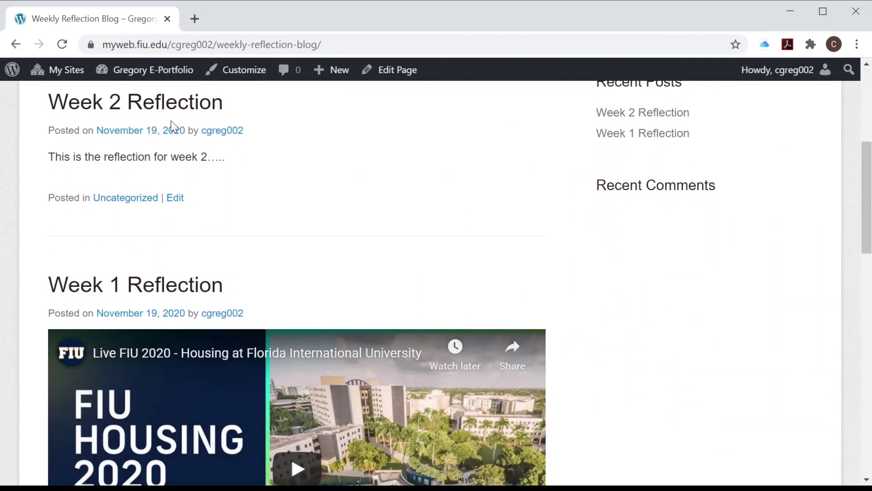
{"action": "scroll", "coordinate": [171, 123], "scroll_direction": "up", "scroll_amount": 3}
{"action": "scroll", "coordinate": [372, 434], "scroll_direction": "down", "scroll_amount": 14}
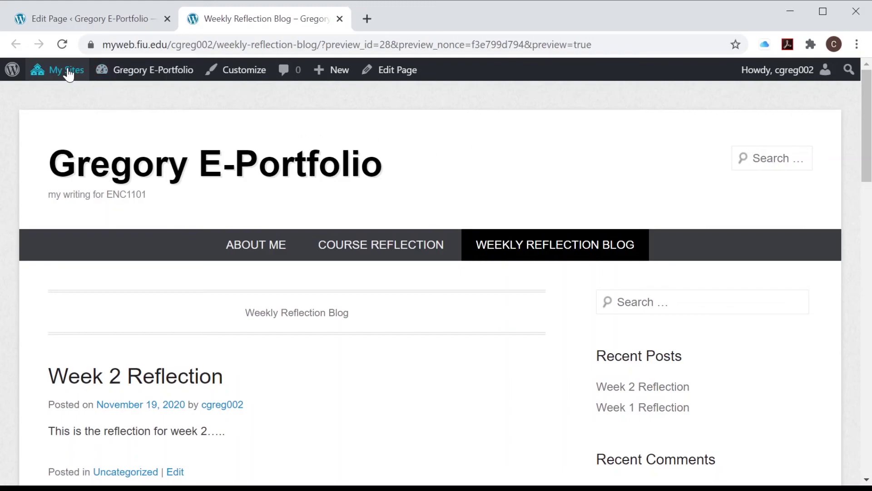
- Visit the Gregory E-Portfolio site from My Sites and look over its home page
{"action": "mouse_move", "coordinate": [68, 70]}
{"action": "mouse_move", "coordinate": [75, 97]}
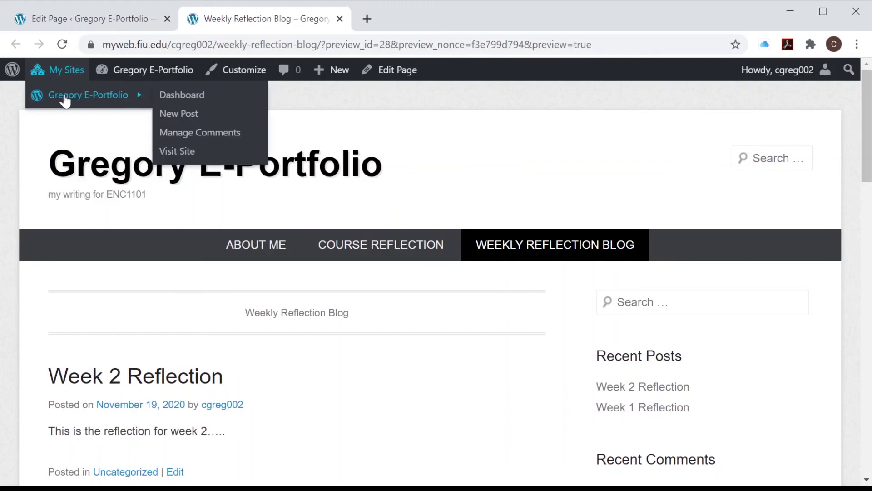
{"action": "left_click", "coordinate": [184, 152]}
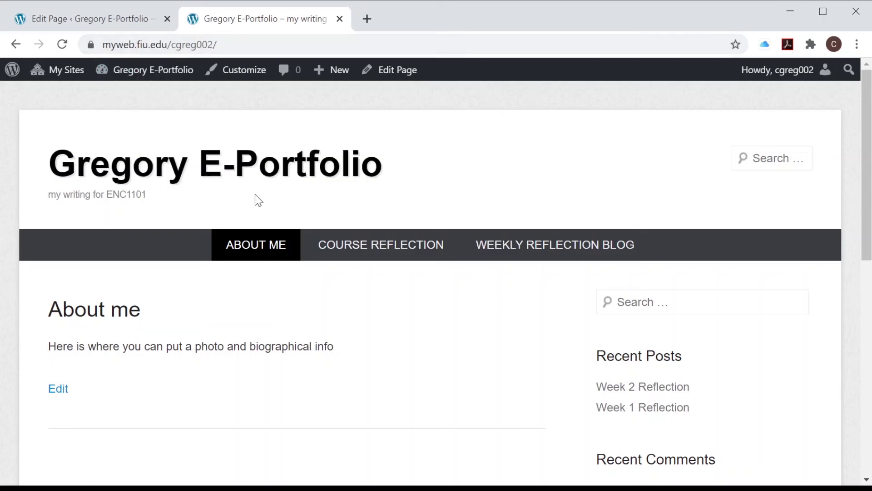
{"action": "scroll", "coordinate": [253, 199], "scroll_direction": "down", "scroll_amount": 3}
{"action": "scroll", "coordinate": [255, 194], "scroll_direction": "up", "scroll_amount": 2}
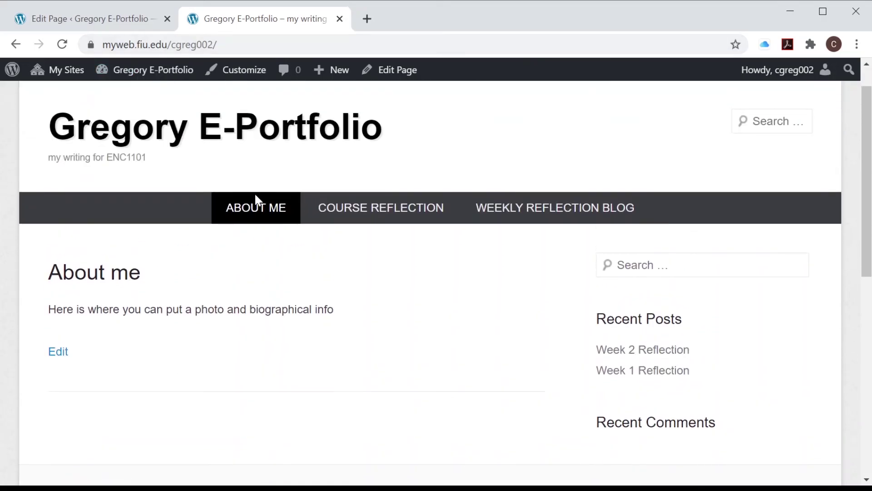
- View the Course Reflection page, then scroll through the Weekly Reflection Blog page
{"action": "left_click", "coordinate": [364, 202]}
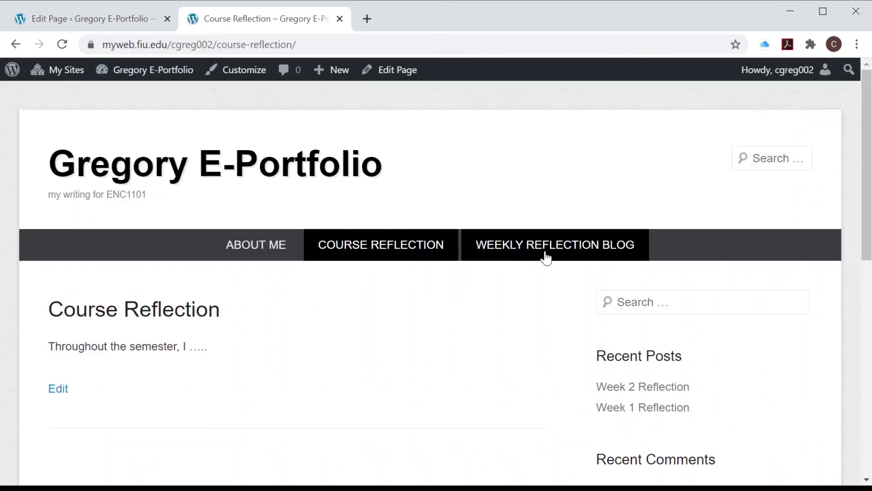
{"action": "left_click", "coordinate": [545, 255]}
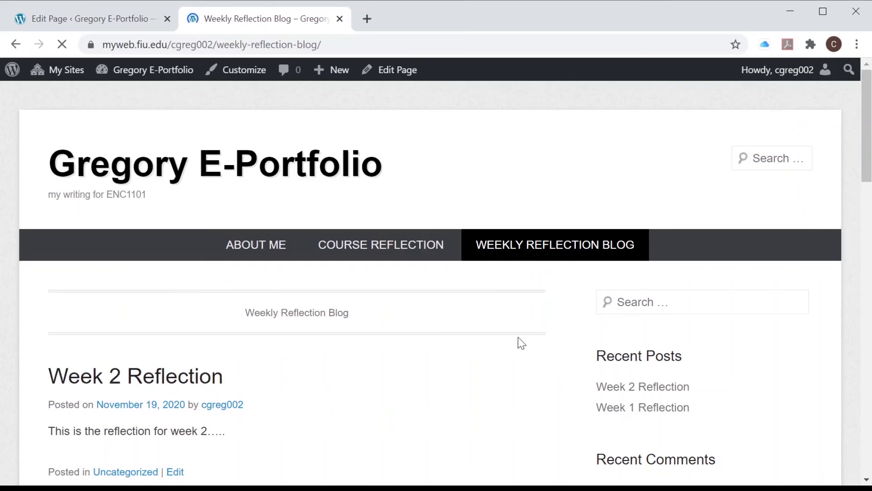
{"action": "scroll", "coordinate": [518, 338], "scroll_direction": "down", "scroll_amount": 7}
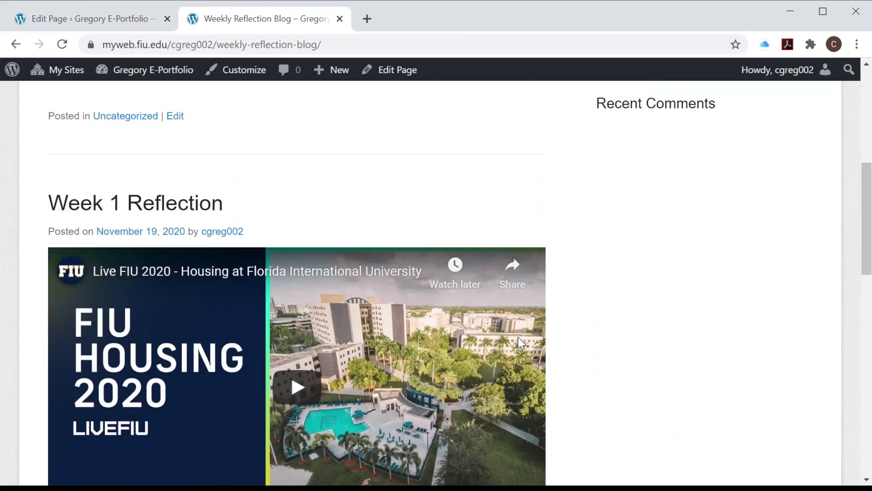
{"action": "scroll", "coordinate": [518, 337], "scroll_direction": "down", "scroll_amount": 2}
{"action": "scroll", "coordinate": [809, 295], "scroll_direction": "up", "scroll_amount": 10}
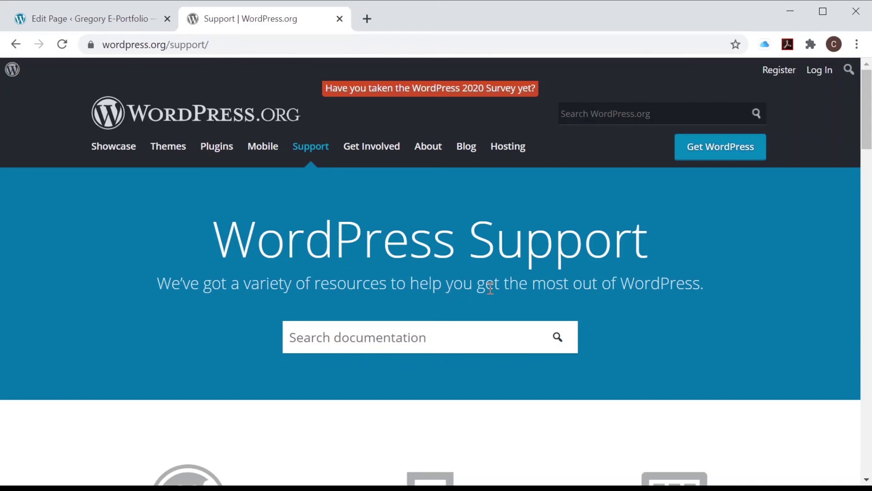
- Scroll through the WordPress Support help sections: Basic Administration, Customizing and Maintenance
{"action": "scroll", "coordinate": [490, 288], "scroll_direction": "down", "scroll_amount": 7}
{"action": "scroll", "coordinate": [490, 288], "scroll_direction": "down", "scroll_amount": 3}
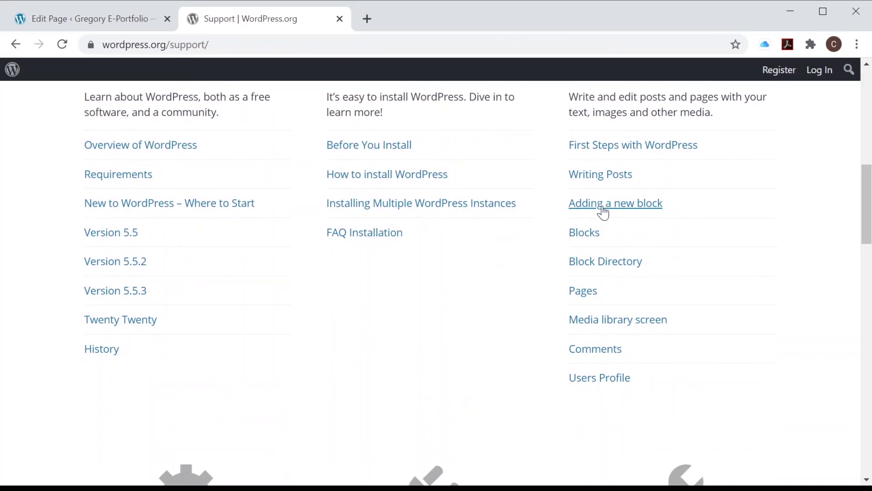
{"action": "scroll", "coordinate": [603, 209], "scroll_direction": "down", "scroll_amount": 1}
{"action": "scroll", "coordinate": [595, 249], "scroll_direction": "down", "scroll_amount": 5}
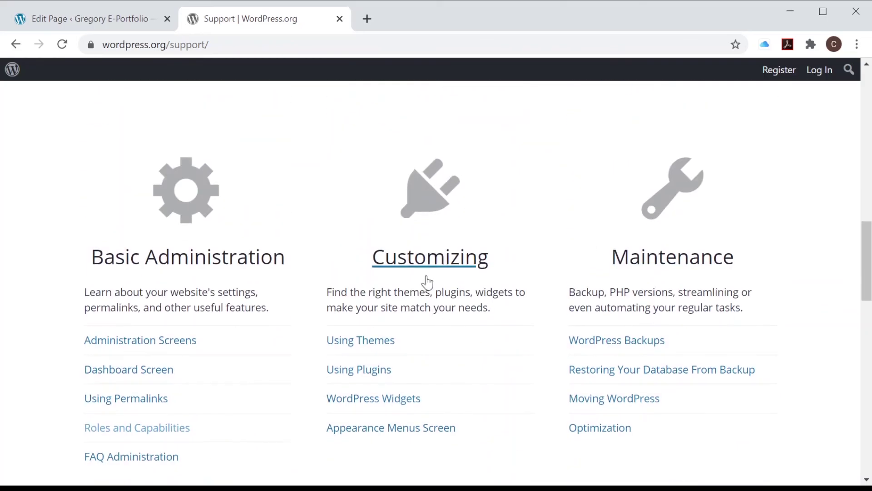